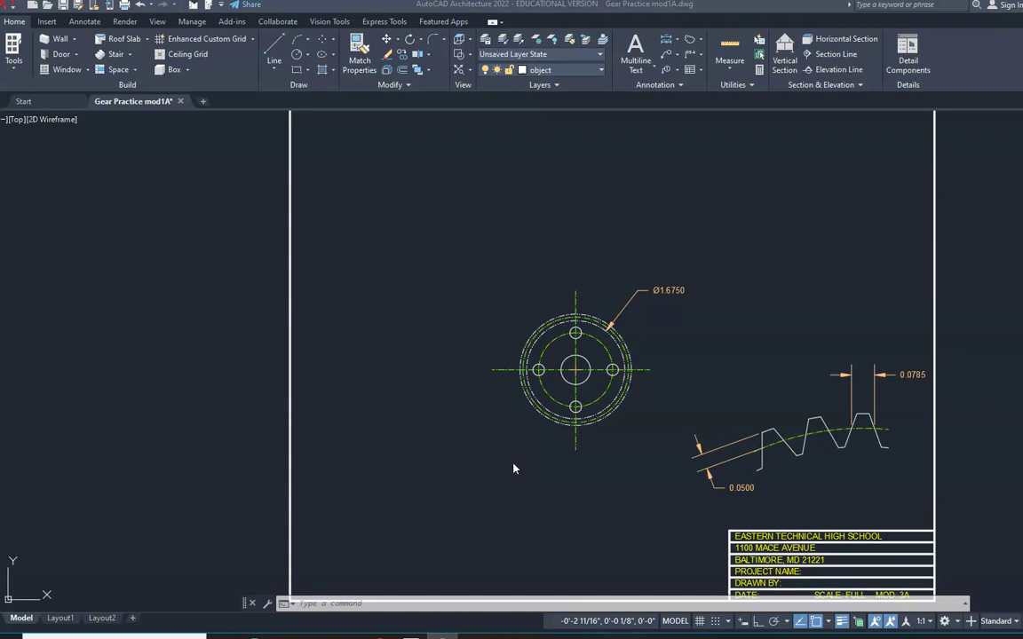
Step: Delete the gear's existing Ø1.6750 diameter dimension
{"action": "left_click", "coordinate": [597, 471]}
{"action": "left_click", "coordinate": [547, 461]}
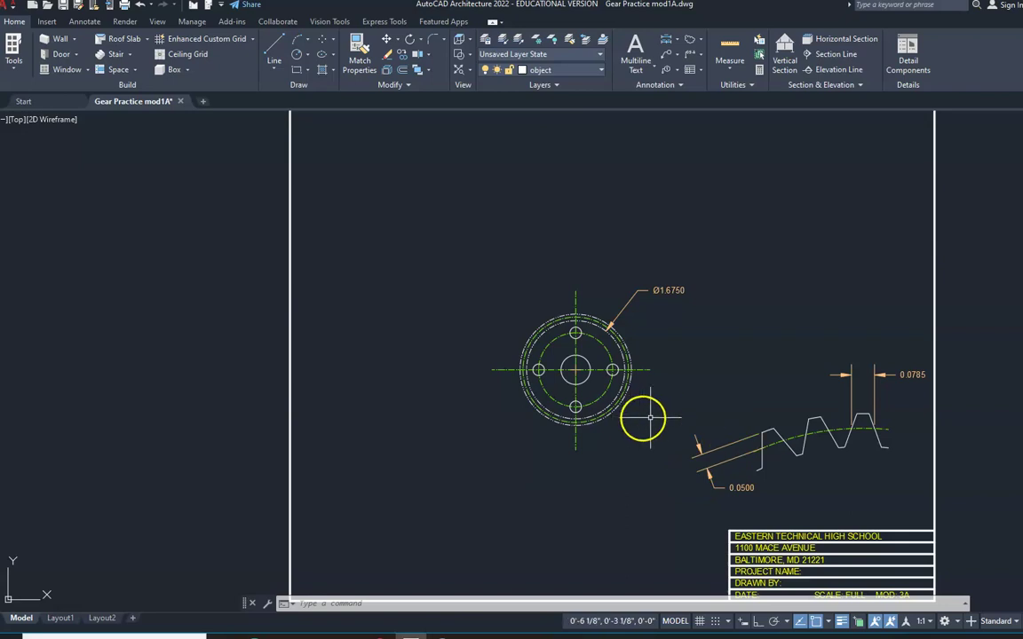
{"action": "middle_click_drag", "start_coordinate": [701, 385], "coordinate": [681, 382]}
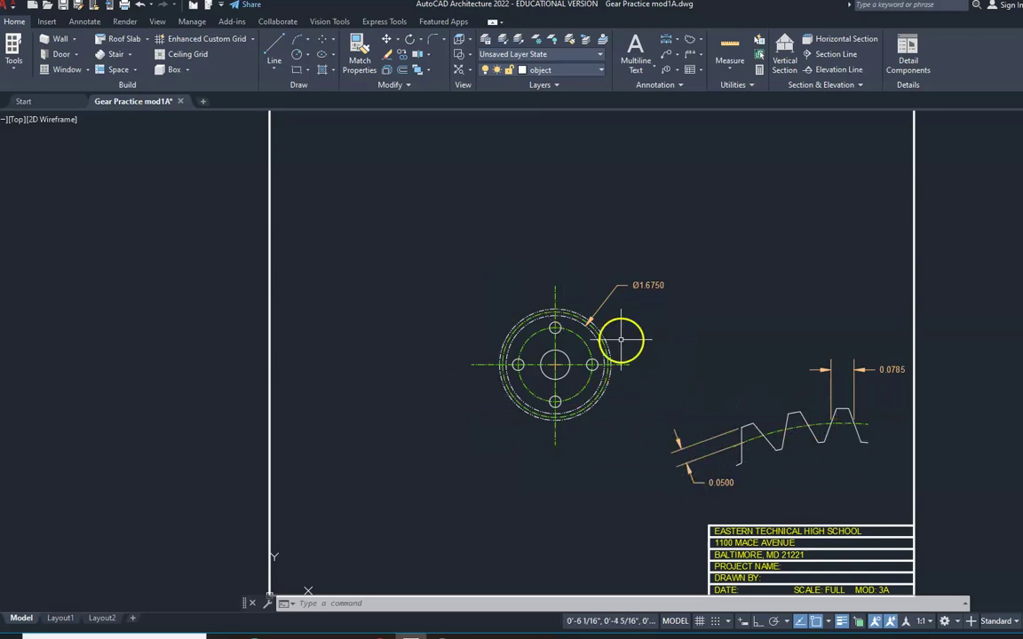
{"action": "scroll", "coordinate": [631, 310], "scroll_direction": "down", "scroll_amount": 2}
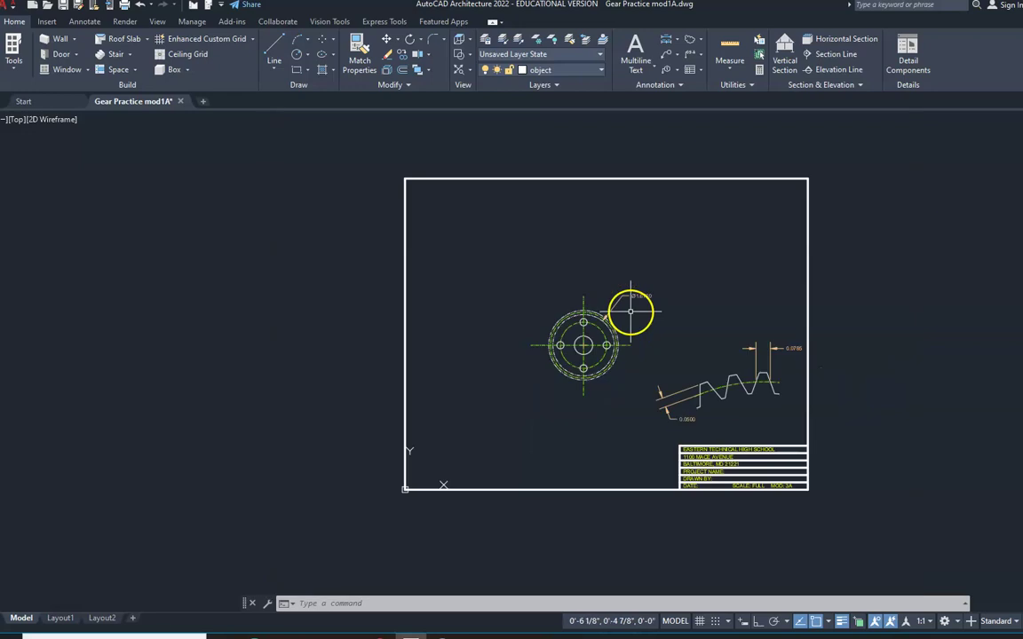
{"action": "scroll", "coordinate": [631, 312], "scroll_direction": "up", "scroll_amount": 4}
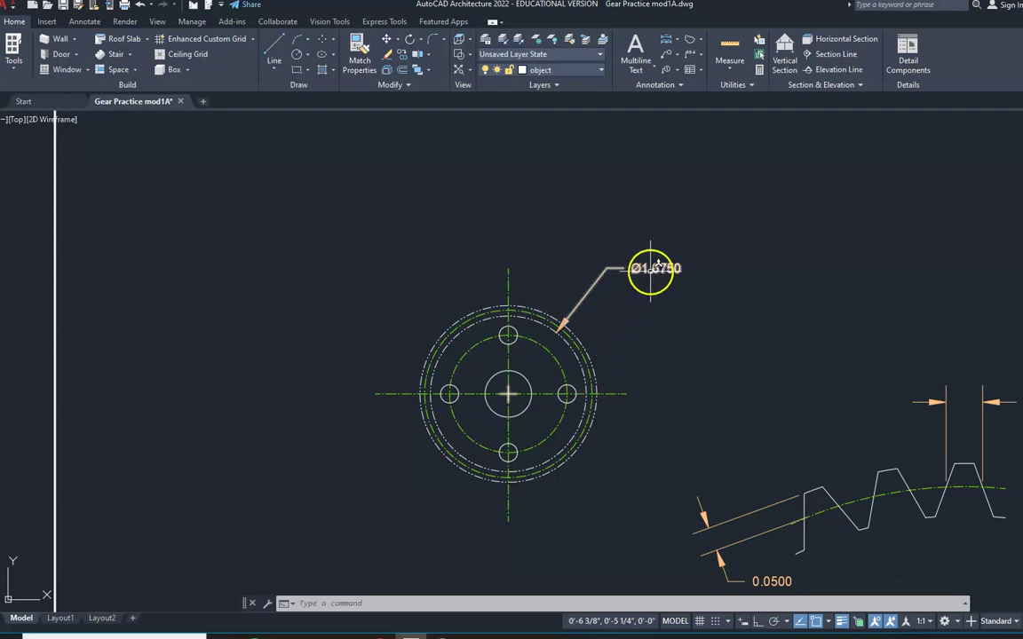
{"action": "left_click", "coordinate": [652, 269]}
{"action": "key", "text": "Delete"}
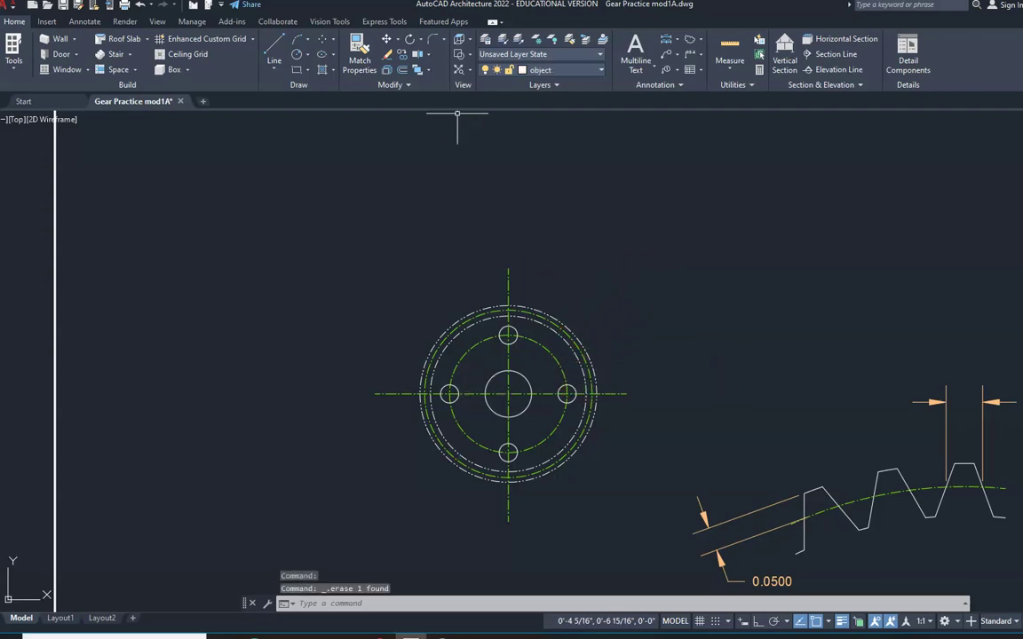
Step: Make dimensions the current layer and dimension the outer circle as Ø1.8000
{"action": "left_click", "coordinate": [361, 605]}
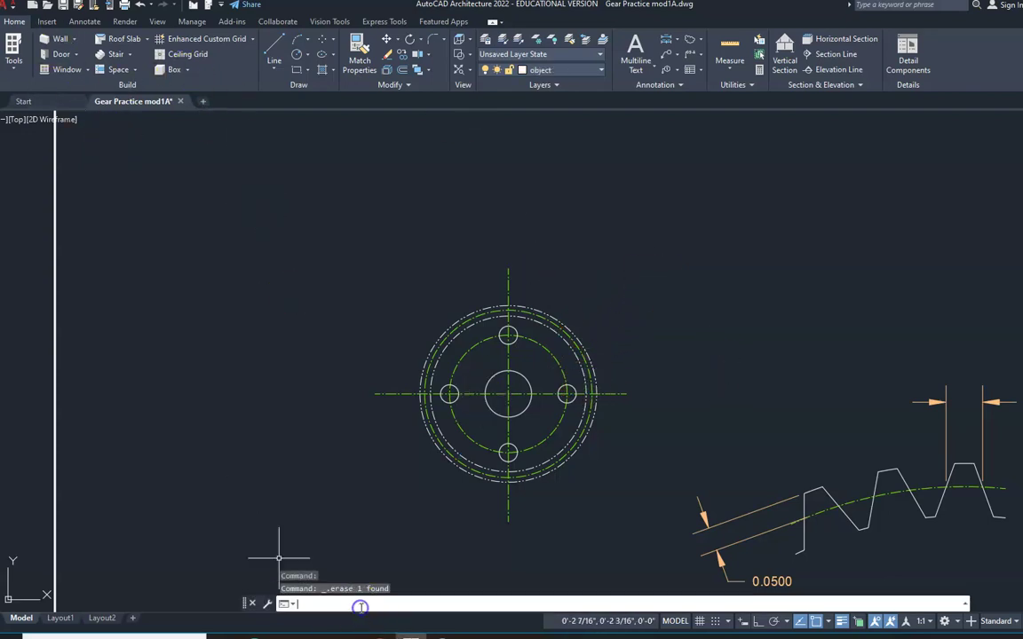
{"action": "left_click", "coordinate": [577, 69]}
{"action": "left_click", "coordinate": [563, 146]}
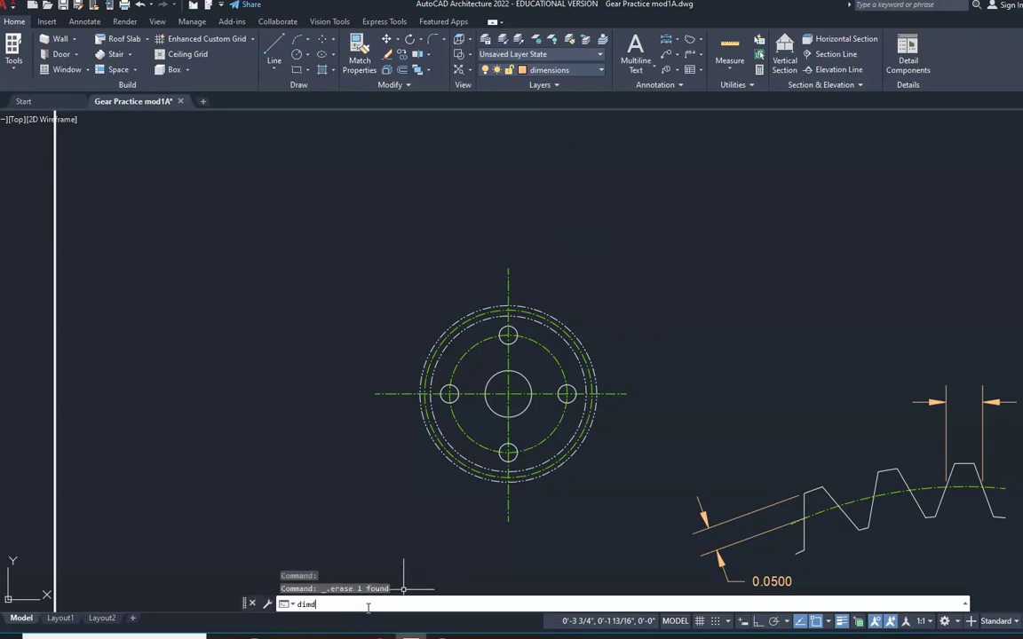
{"action": "key", "text": "Return"}
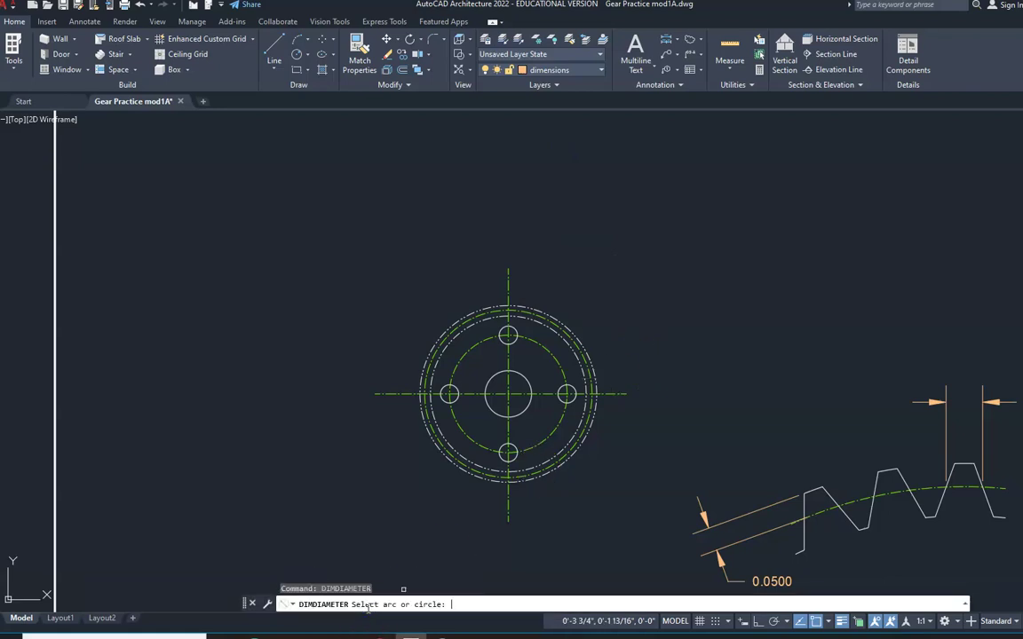
{"action": "left_click", "coordinate": [371, 579]}
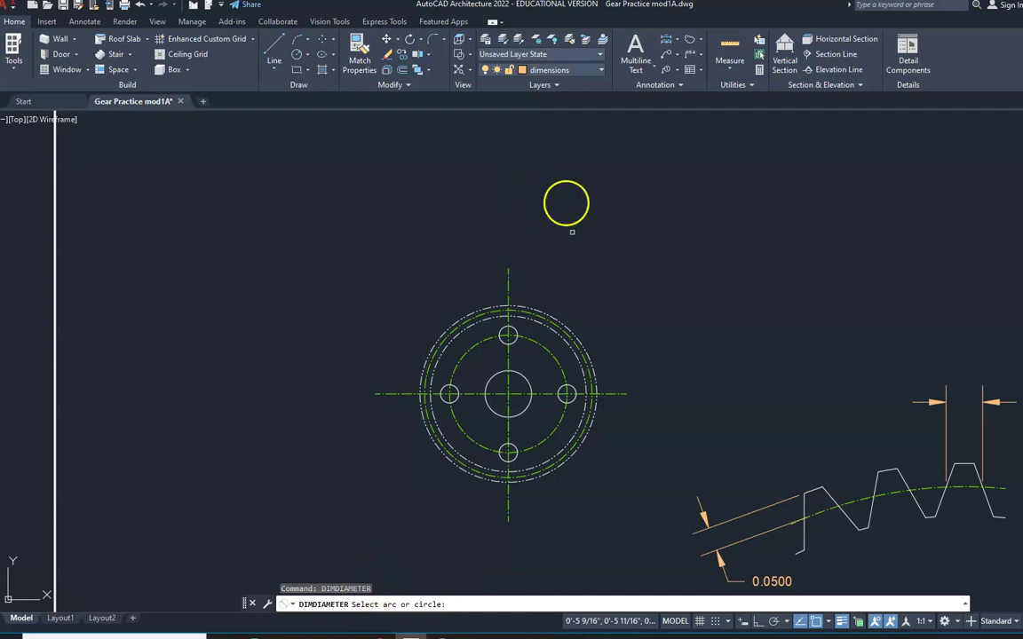
{"action": "left_click", "coordinate": [564, 331]}
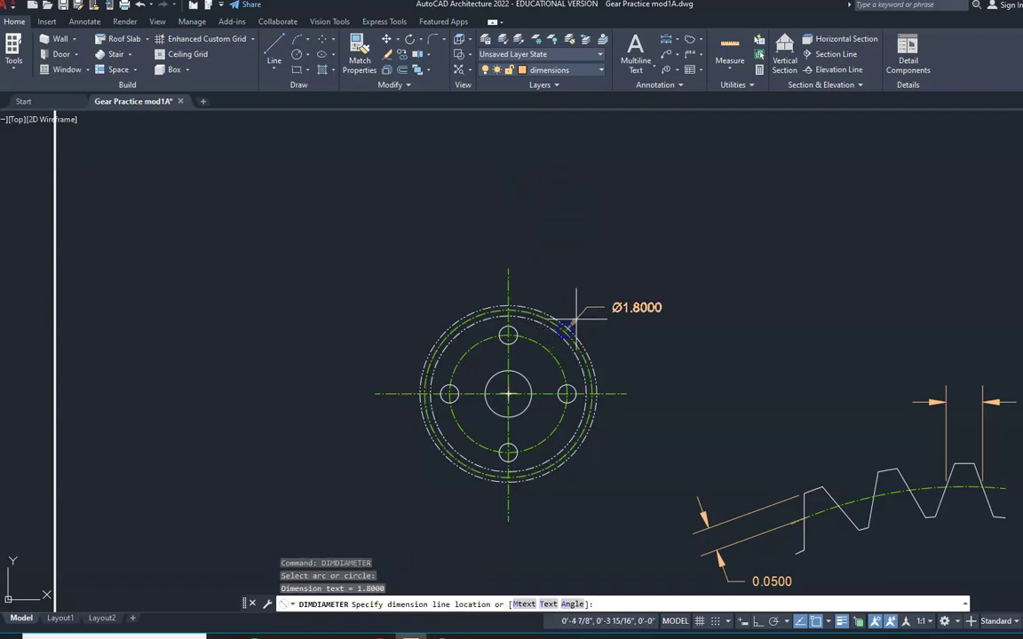
{"action": "left_click", "coordinate": [596, 269]}
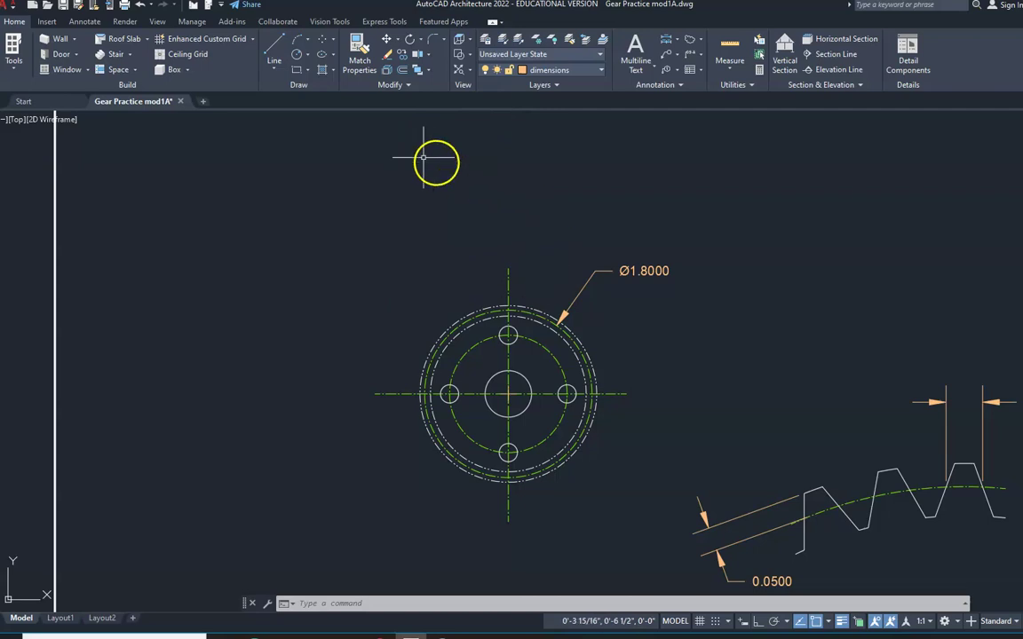
Step: Make object the current layer from the Layer dropdown
{"action": "left_click", "coordinate": [593, 76]}
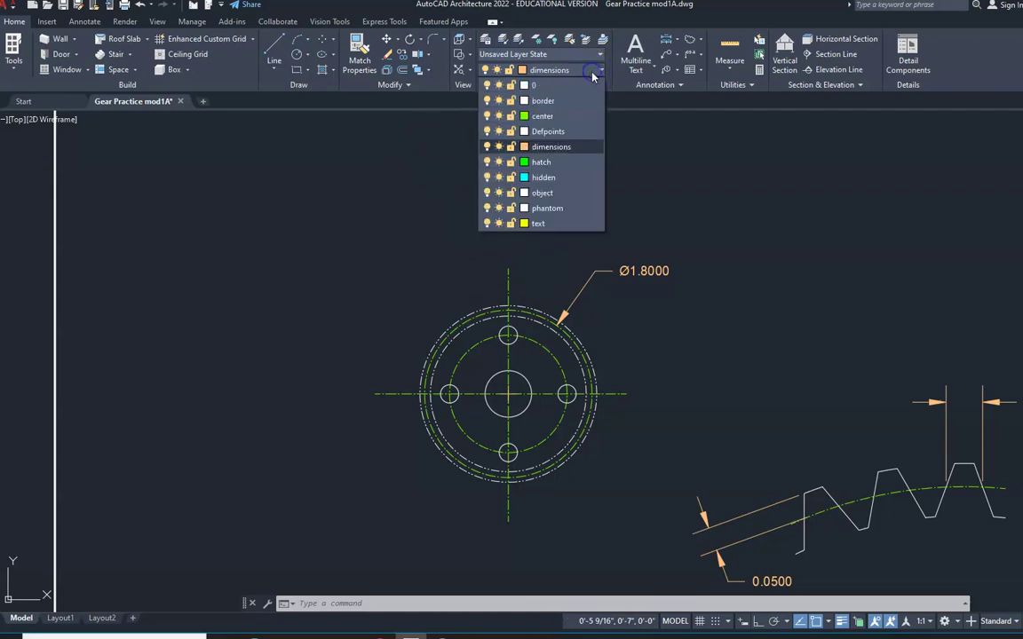
{"action": "left_click", "coordinate": [557, 195]}
{"action": "type", "text": "LINE"}
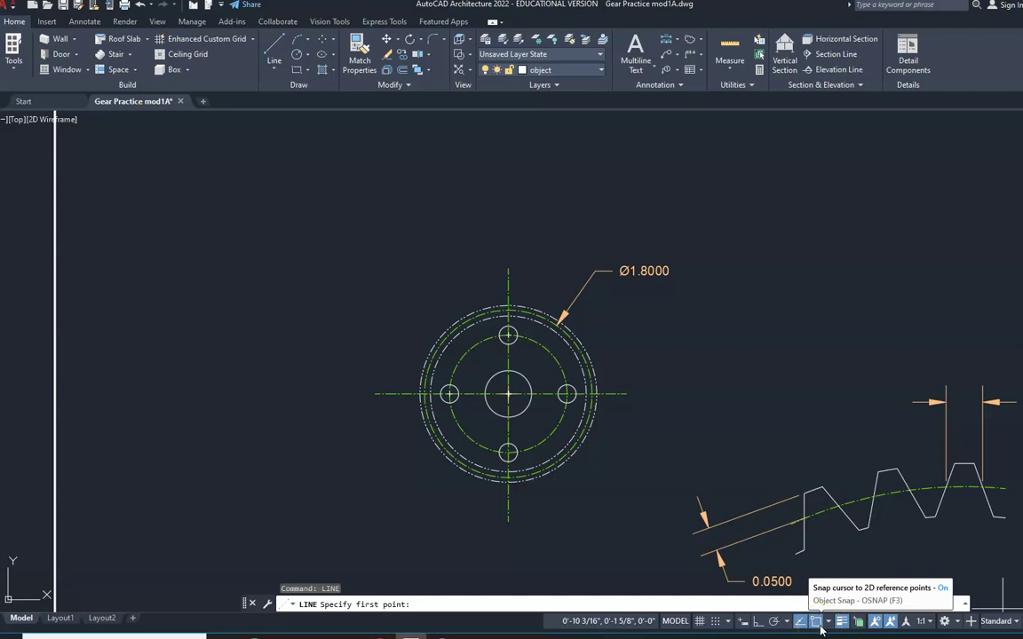
Step: With Ortho on, draw horizontal projection lines left from the gear's top edge
{"action": "left_click", "coordinate": [757, 624]}
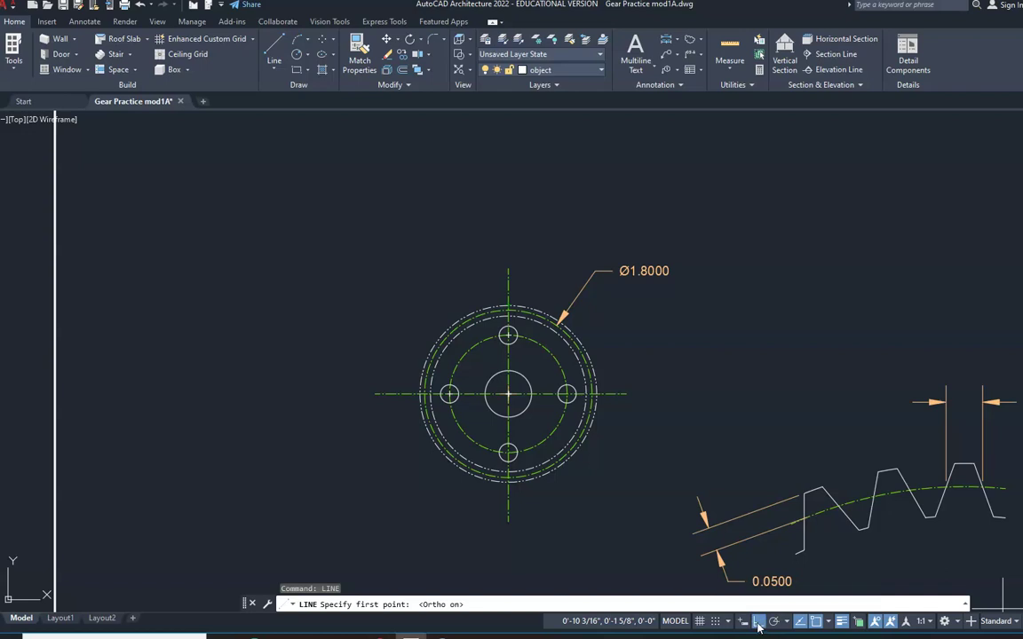
{"action": "left_click", "coordinate": [508, 306]}
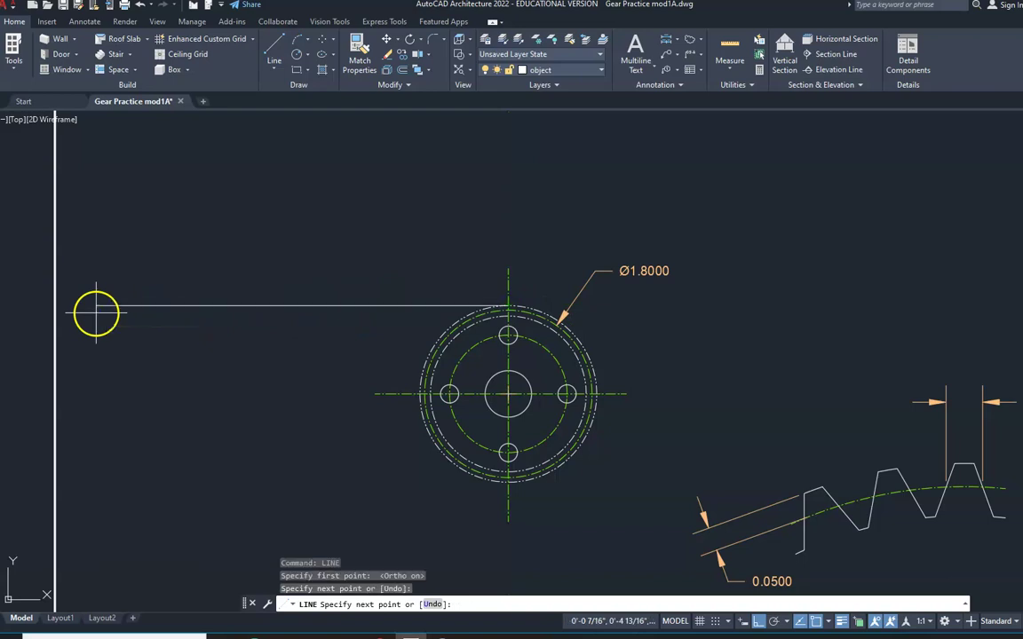
{"action": "left_click", "coordinate": [96, 312]}
{"action": "key", "text": "Escape"}
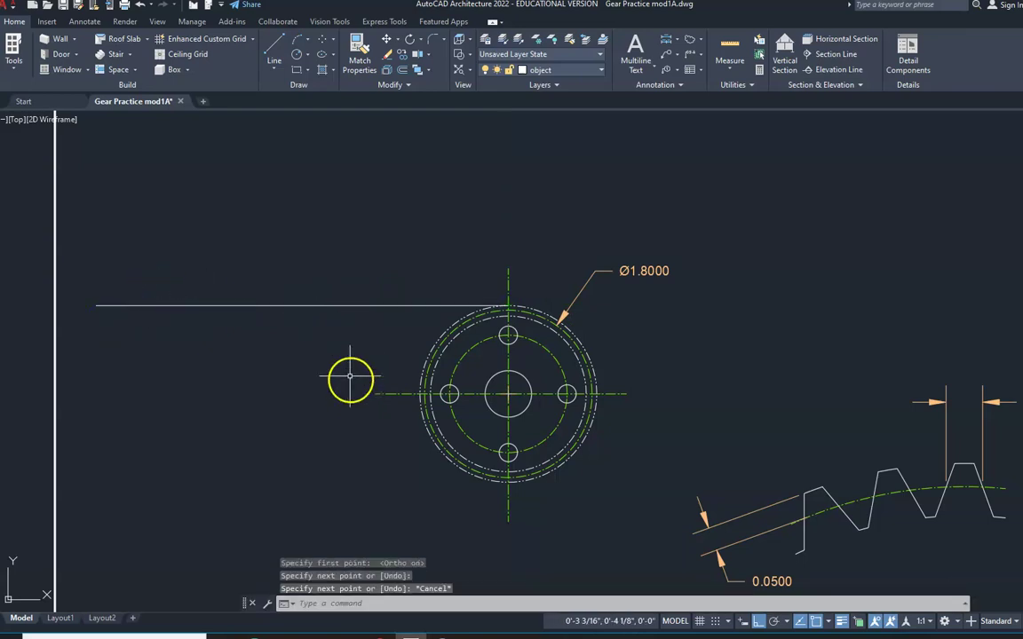
{"action": "key", "text": "Return"}
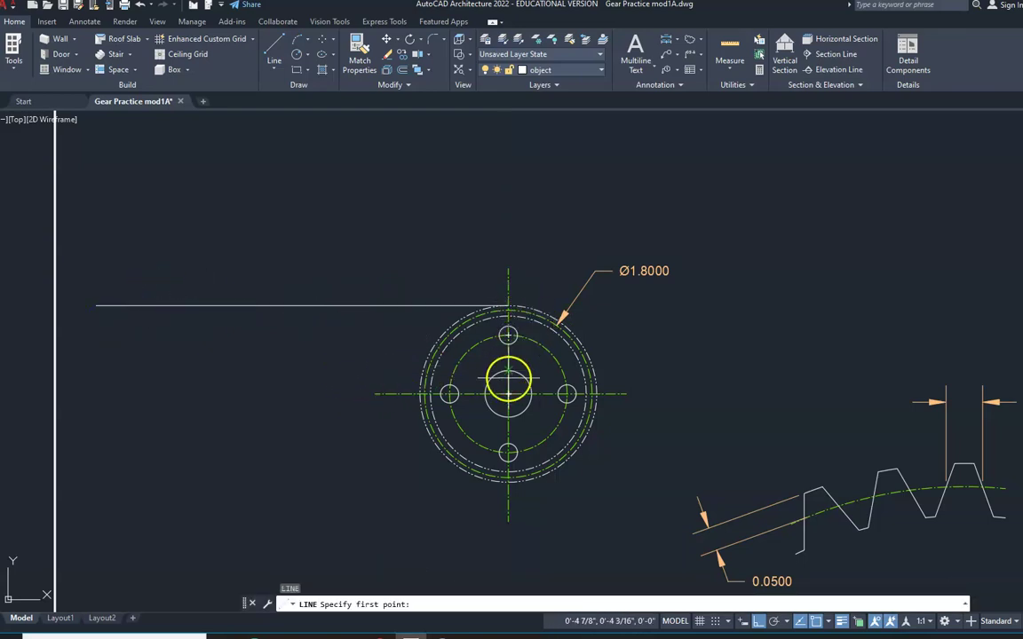
{"action": "scroll", "coordinate": [518, 310], "scroll_direction": "up", "scroll_amount": 2}
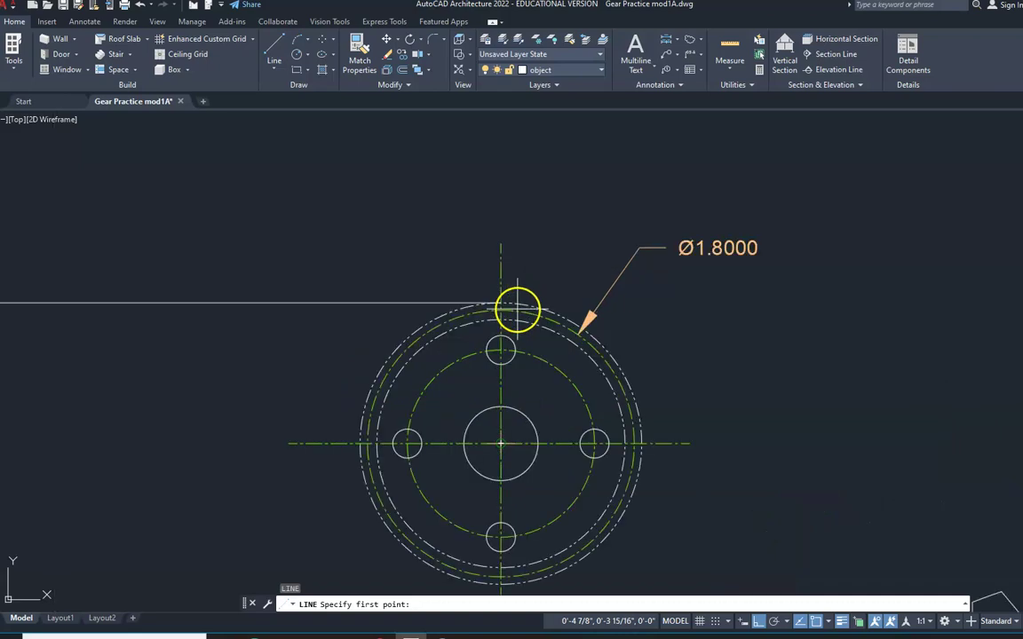
{"action": "left_click", "coordinate": [501, 308]}
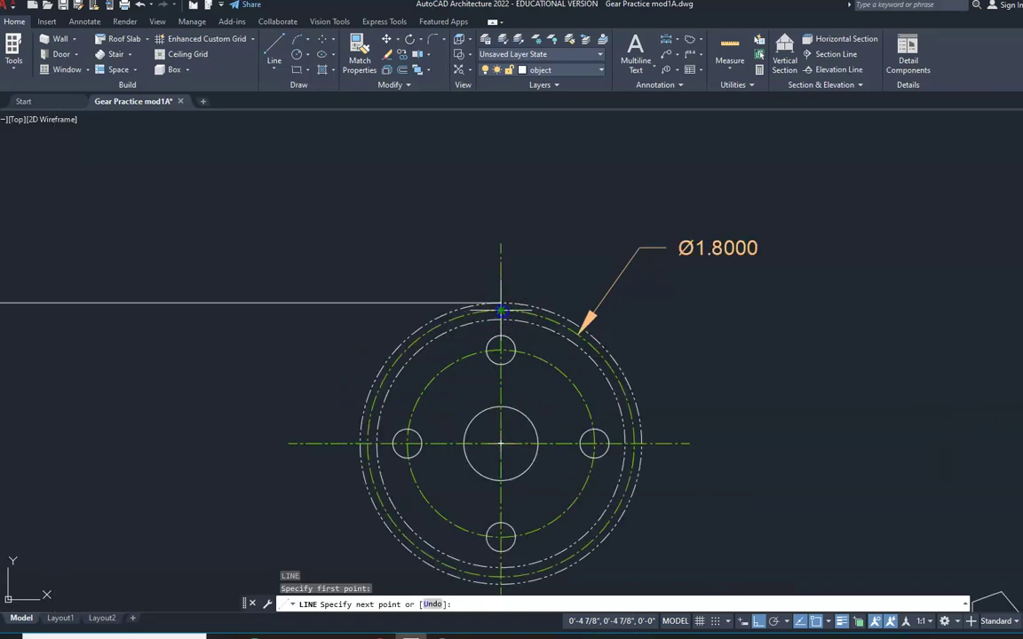
{"action": "scroll", "coordinate": [101, 326], "scroll_direction": "down", "scroll_amount": 4}
{"action": "middle_click_drag", "start_coordinate": [39, 326], "coordinate": [178, 331]}
{"action": "left_click", "coordinate": [147, 321]}
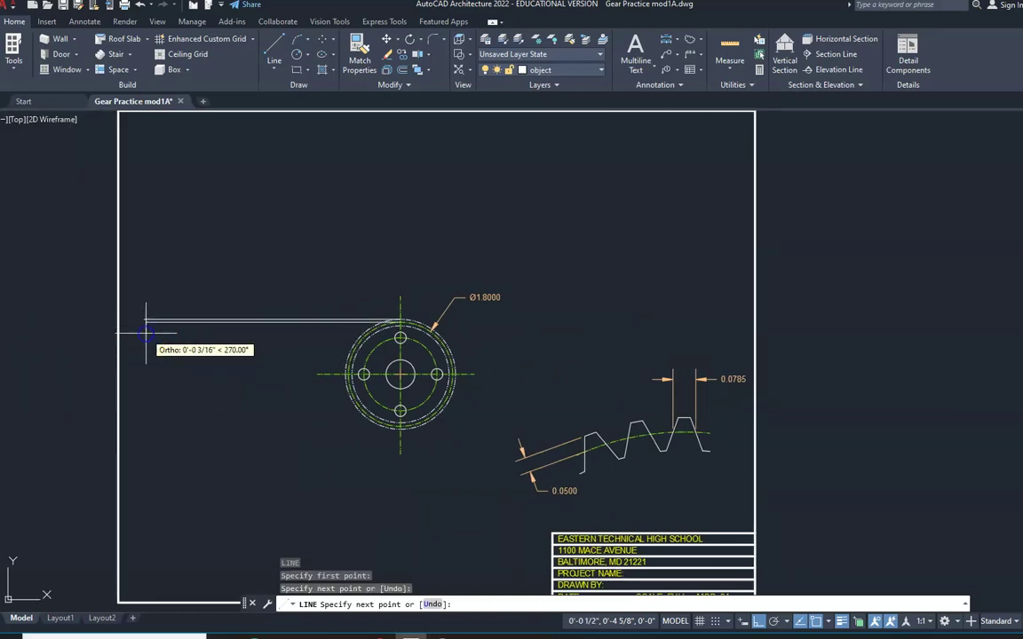
{"action": "key", "text": "Return"}
Step: Draw horizontal projection lines left from the bottom of the gear's outer circle
{"action": "scroll", "coordinate": [396, 341], "scroll_direction": "down", "scroll_amount": 2}
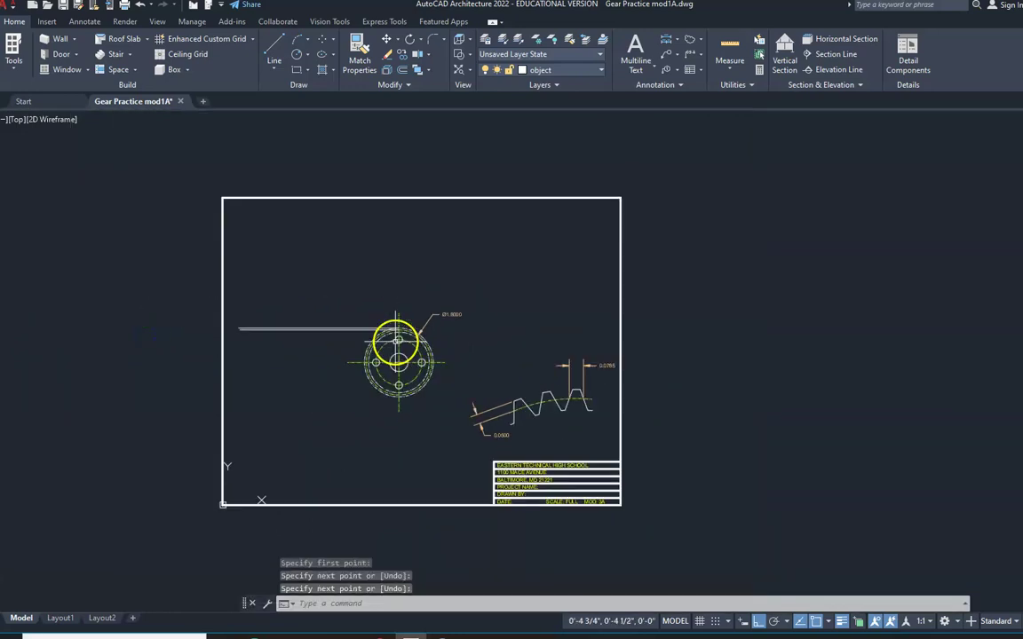
{"action": "scroll", "coordinate": [396, 340], "scroll_direction": "up", "scroll_amount": 4}
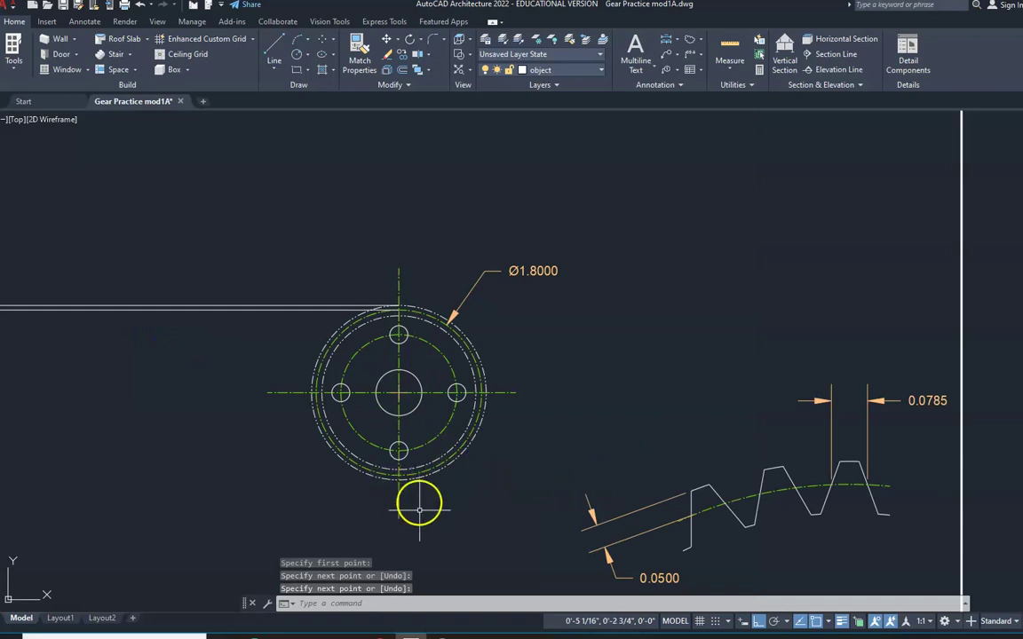
{"action": "key", "text": "Return"}
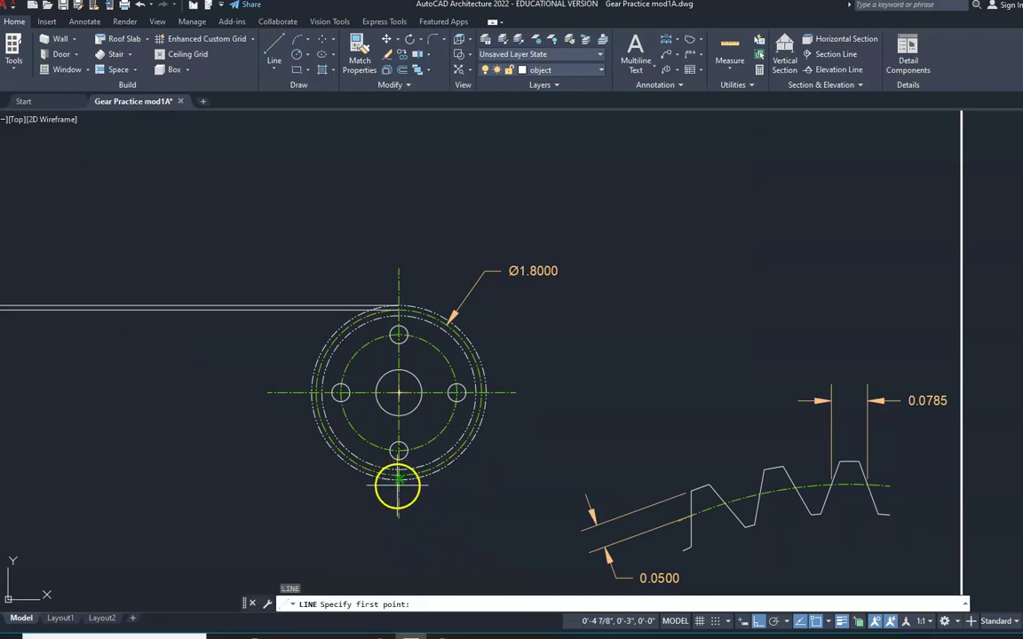
{"action": "scroll", "coordinate": [411, 487], "scroll_direction": "up", "scroll_amount": 4}
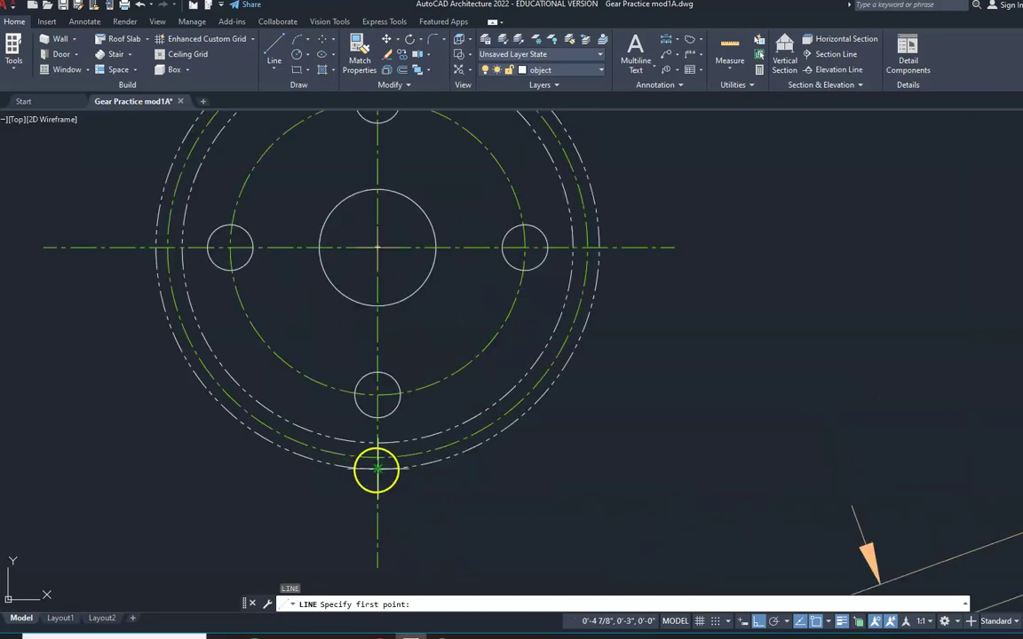
{"action": "left_click", "coordinate": [377, 471]}
{"action": "scroll", "coordinate": [286, 481], "scroll_direction": "down", "scroll_amount": 4}
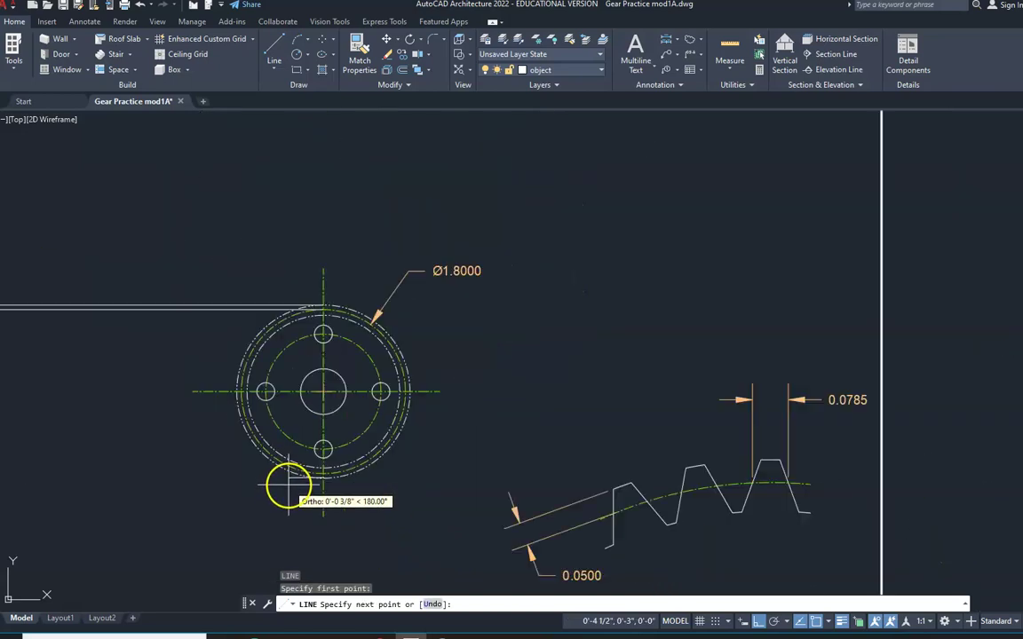
{"action": "middle_click_drag", "start_coordinate": [127, 471], "coordinate": [312, 484]}
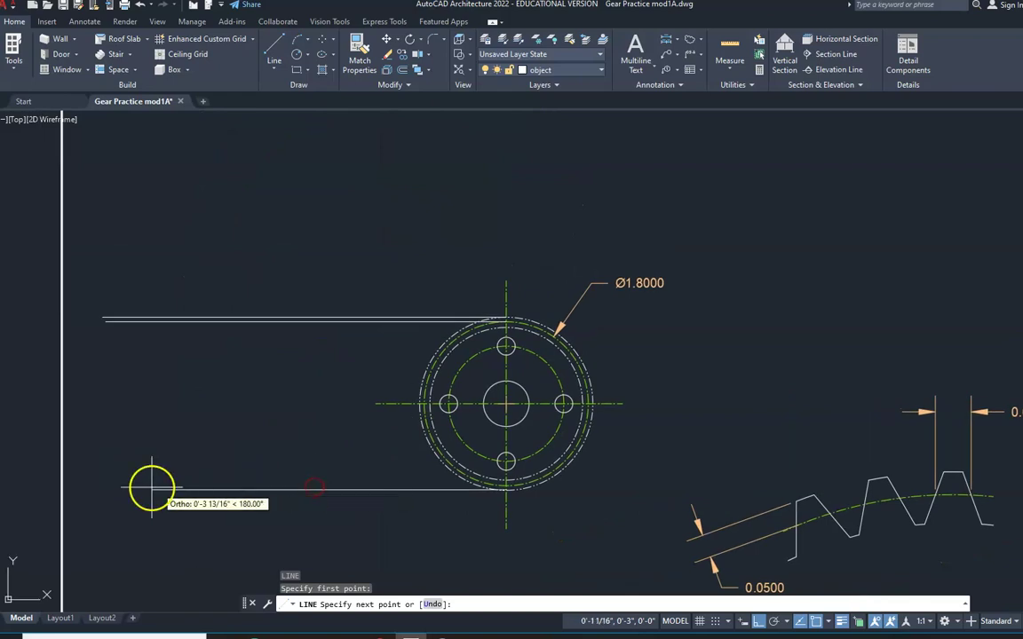
{"action": "left_click", "coordinate": [118, 487]}
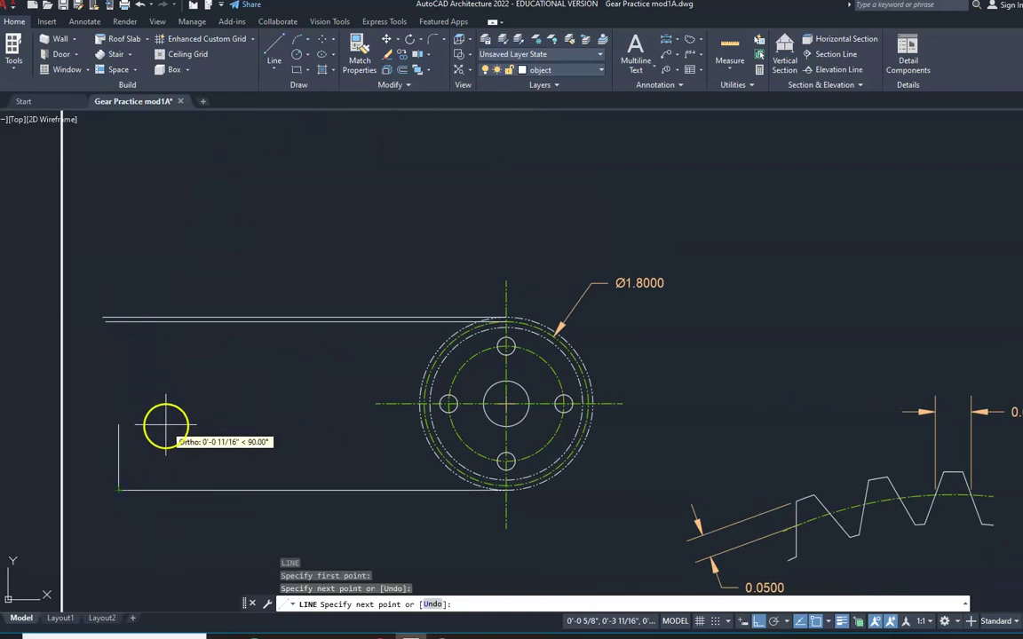
{"action": "key", "text": "Escape"}
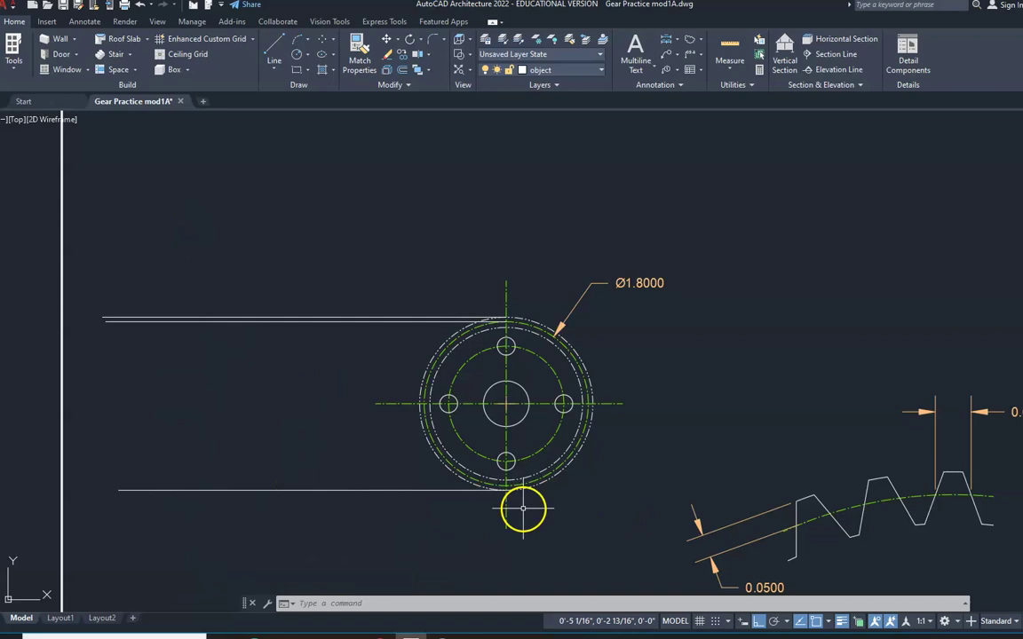
{"action": "type", "text": "l"}
{"action": "key", "text": "Return"}
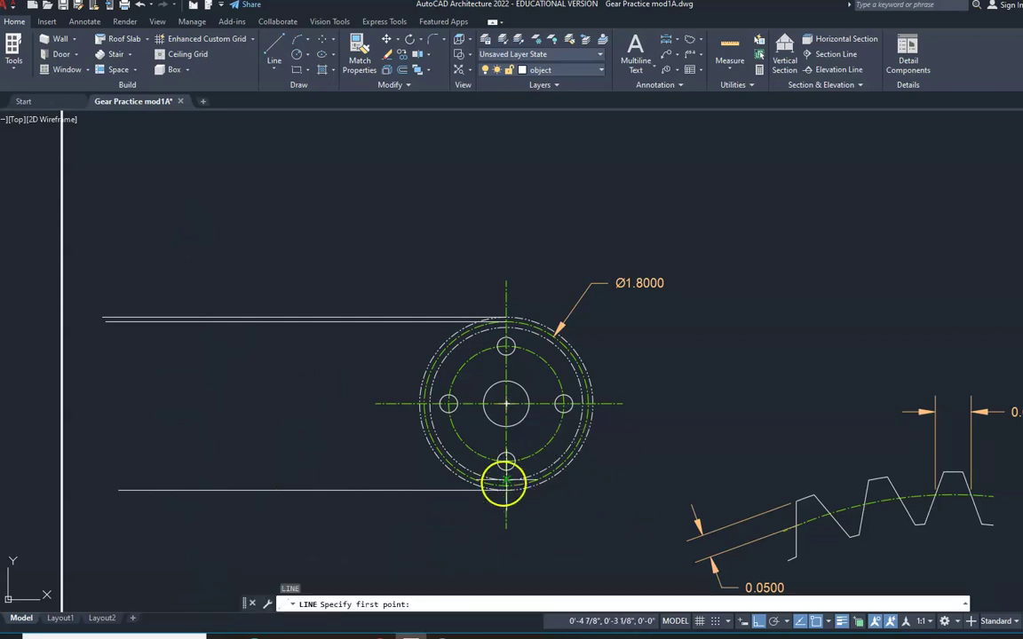
{"action": "scroll", "coordinate": [504, 484], "scroll_direction": "up", "scroll_amount": 2}
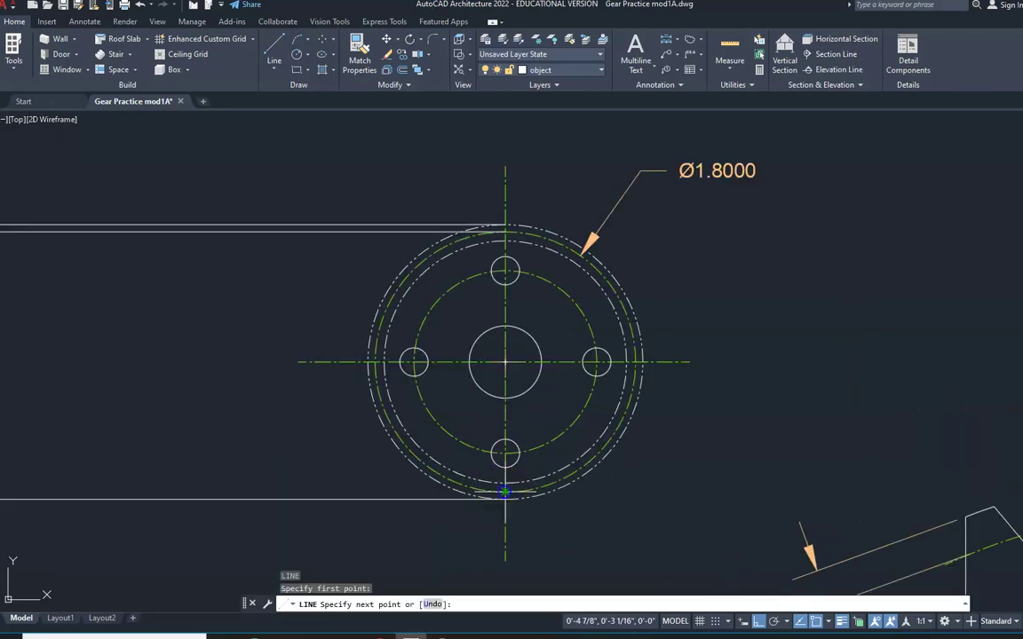
{"action": "left_click", "coordinate": [80, 473]}
{"action": "middle_click_drag", "start_coordinate": [80, 473], "coordinate": [274, 456]}
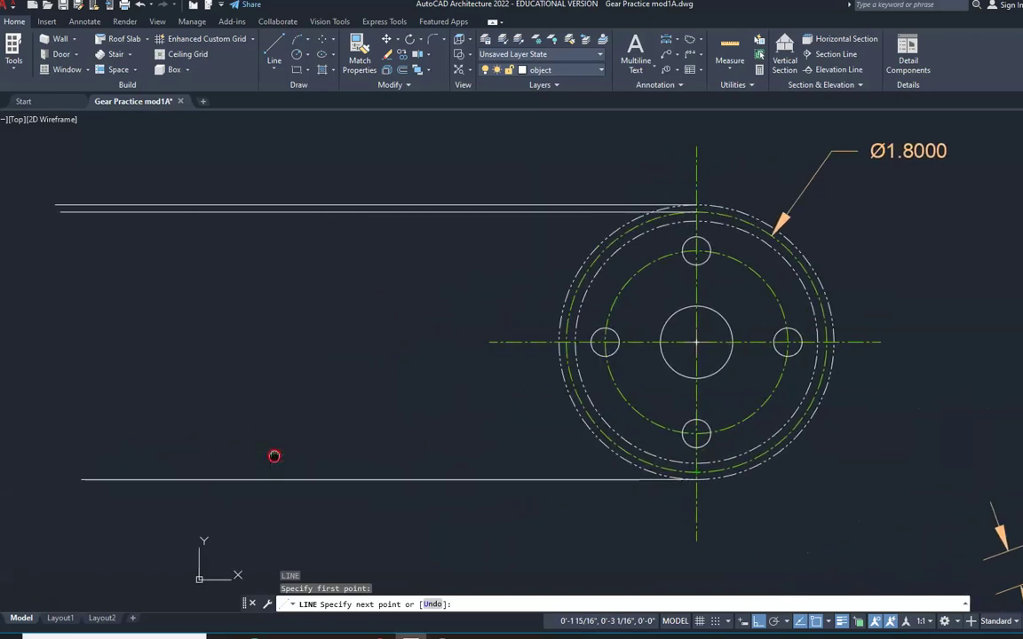
{"action": "left_click", "coordinate": [76, 469]}
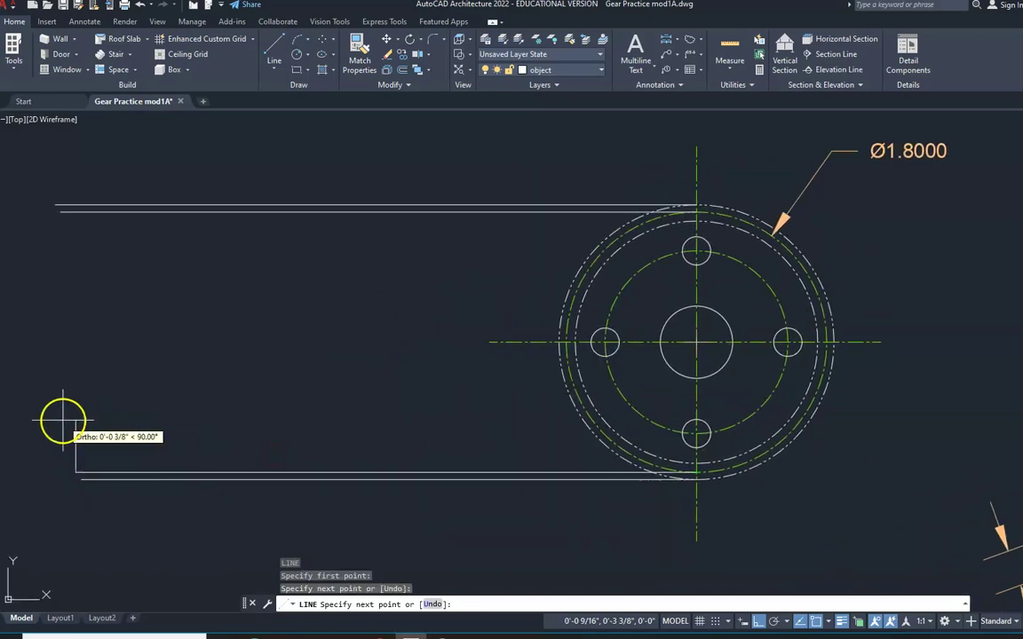
{"action": "key", "text": "Escape"}
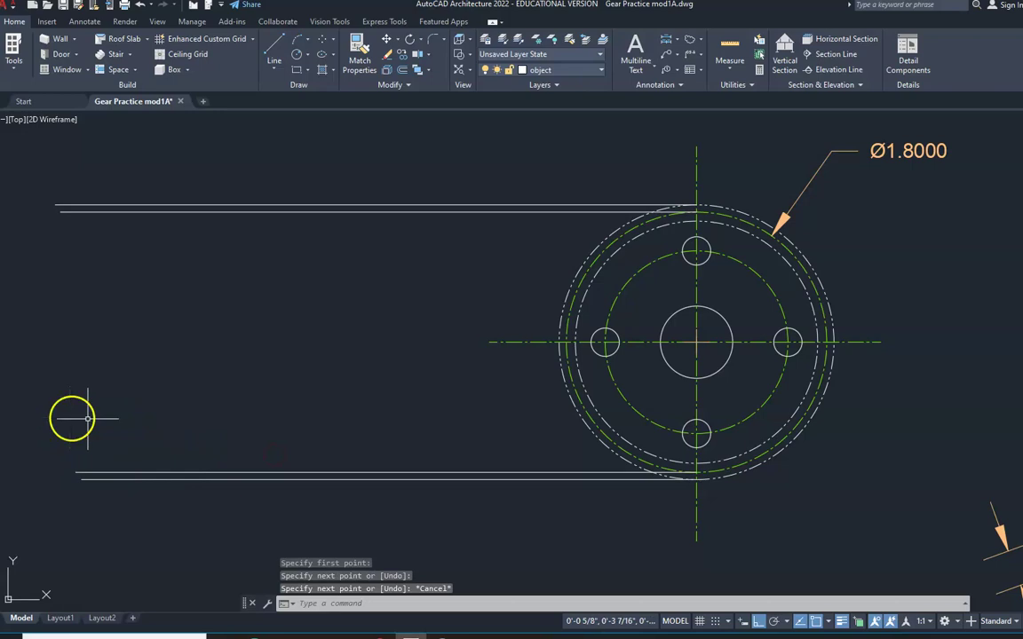
{"action": "key", "text": "Return"}
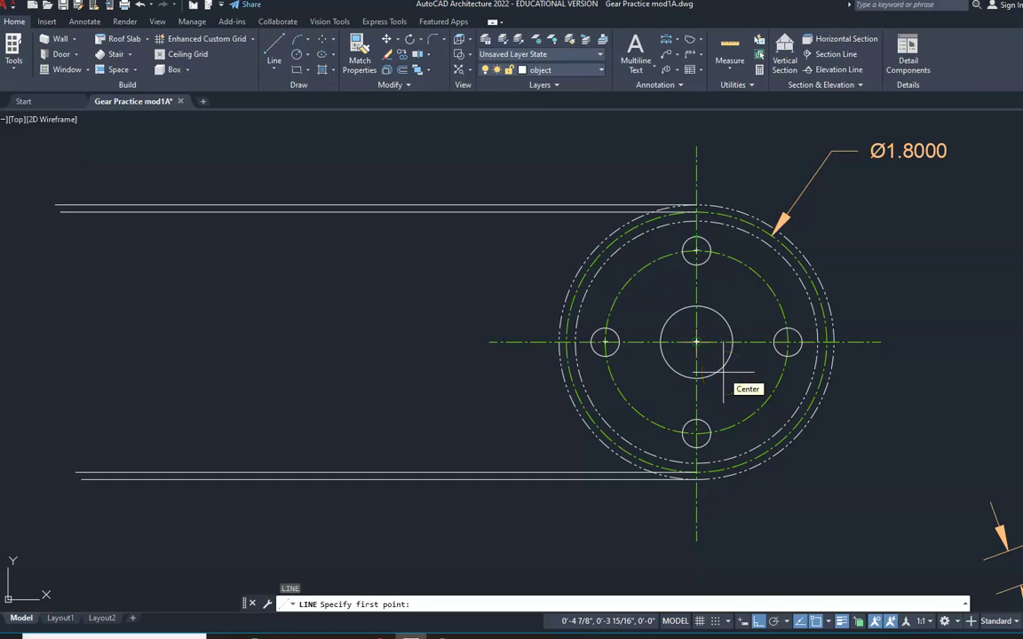
Step: Draw horizontal lines left from the top and bottom of the centre bore
{"action": "left_click", "coordinate": [696, 307]}
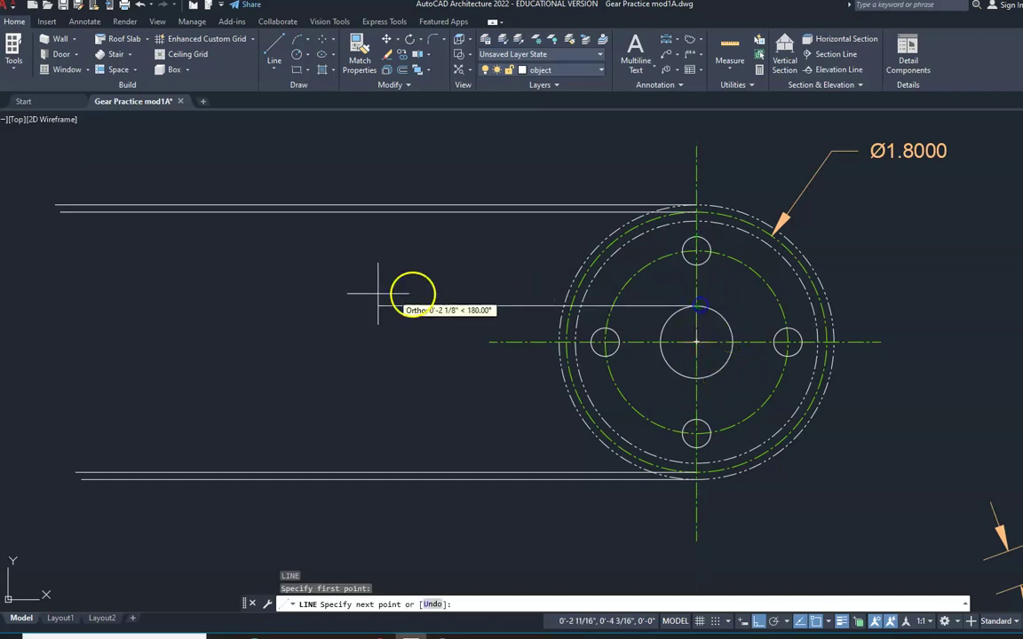
{"action": "left_click", "coordinate": [73, 298]}
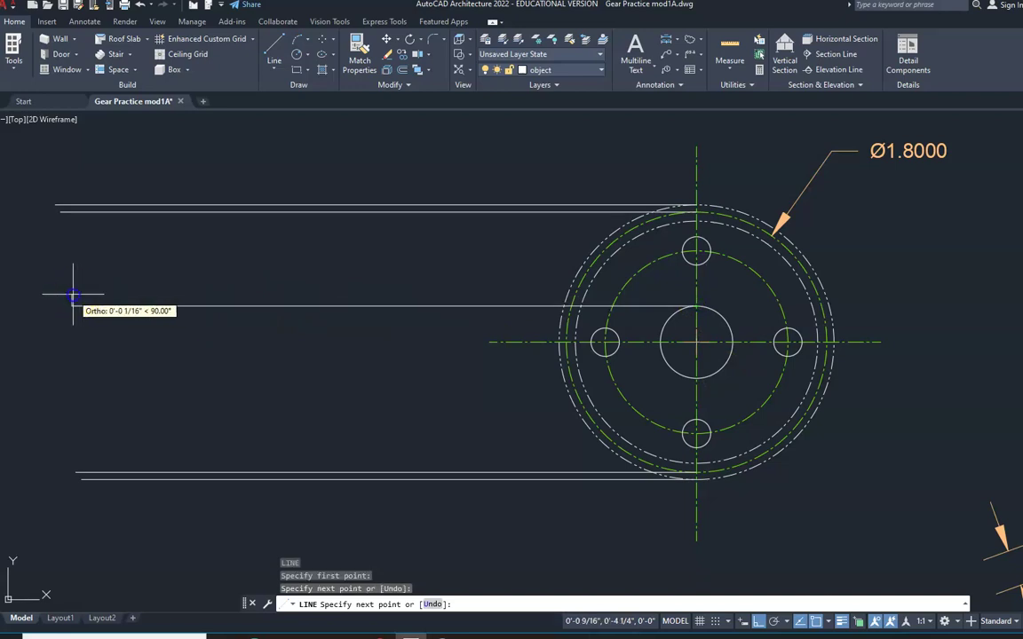
{"action": "key", "text": "Escape"}
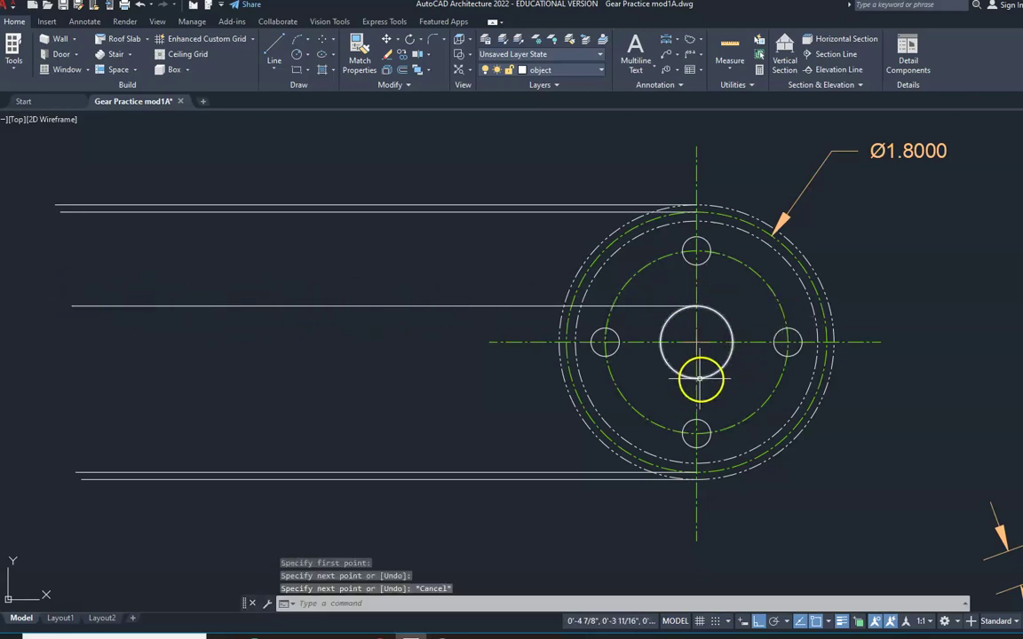
{"action": "key", "text": "Return"}
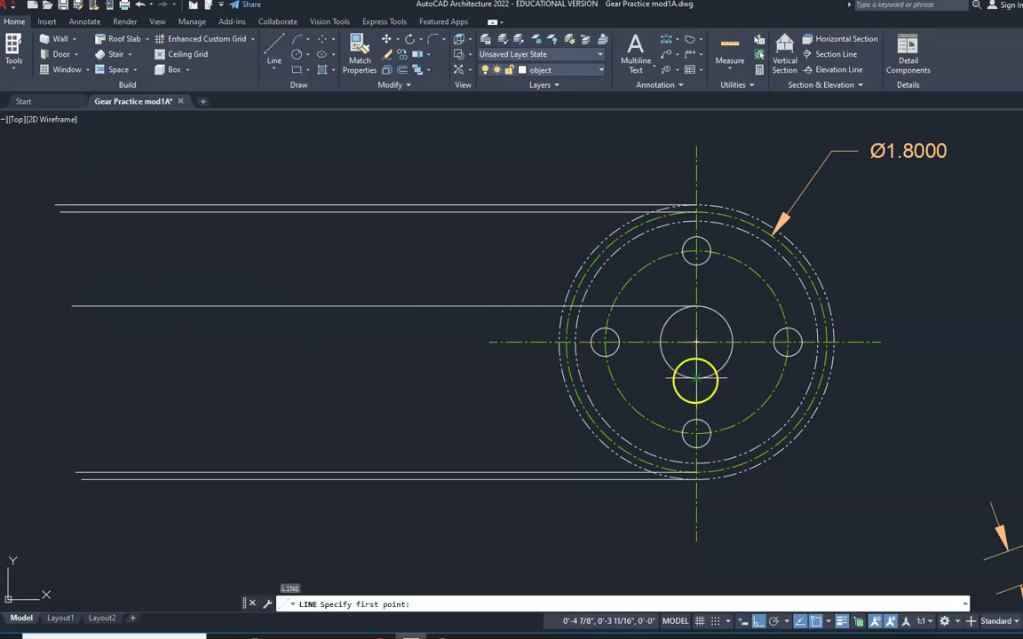
{"action": "left_click", "coordinate": [696, 377]}
{"action": "left_click", "coordinate": [57, 378]}
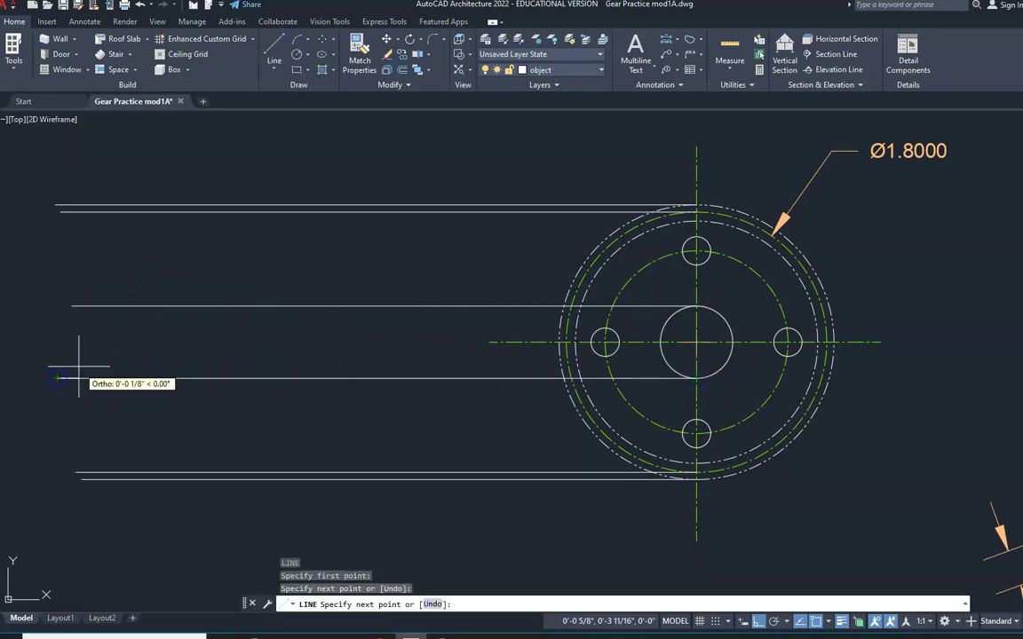
{"action": "key", "text": "Return"}
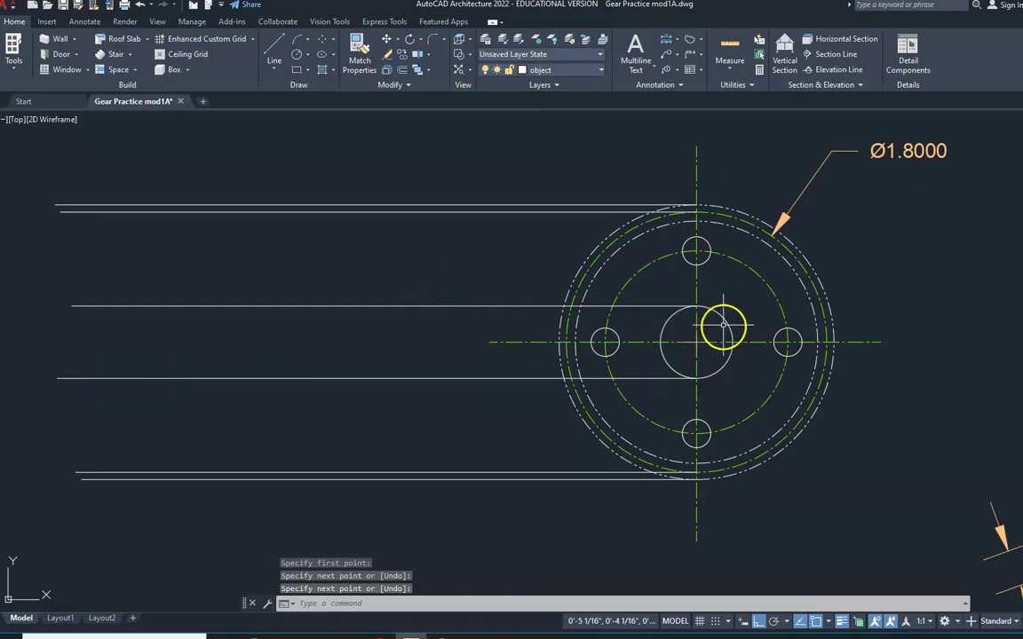
{"action": "key", "text": "Return"}
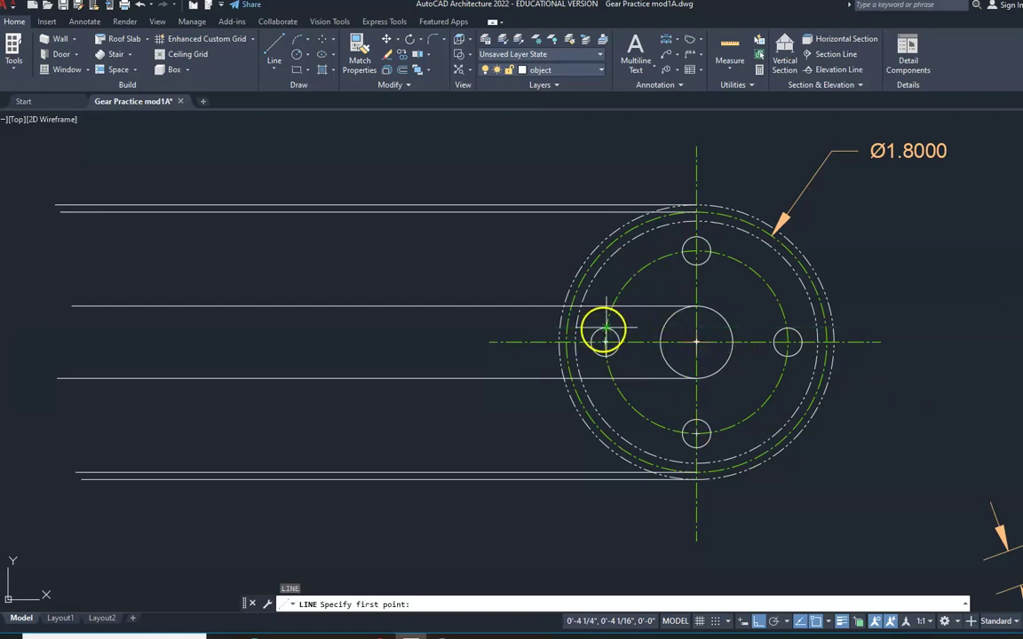
Step: Draw horizontal lines left from the top and bottom of the left bolt hole
{"action": "left_click", "coordinate": [604, 329]}
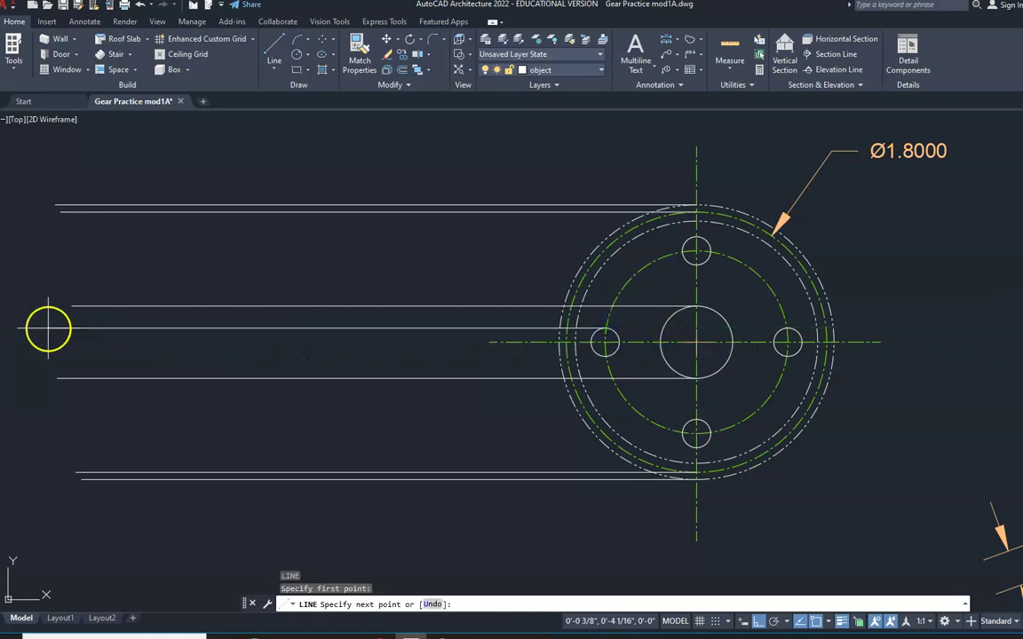
{"action": "left_click", "coordinate": [48, 328]}
{"action": "key", "text": "Return"}
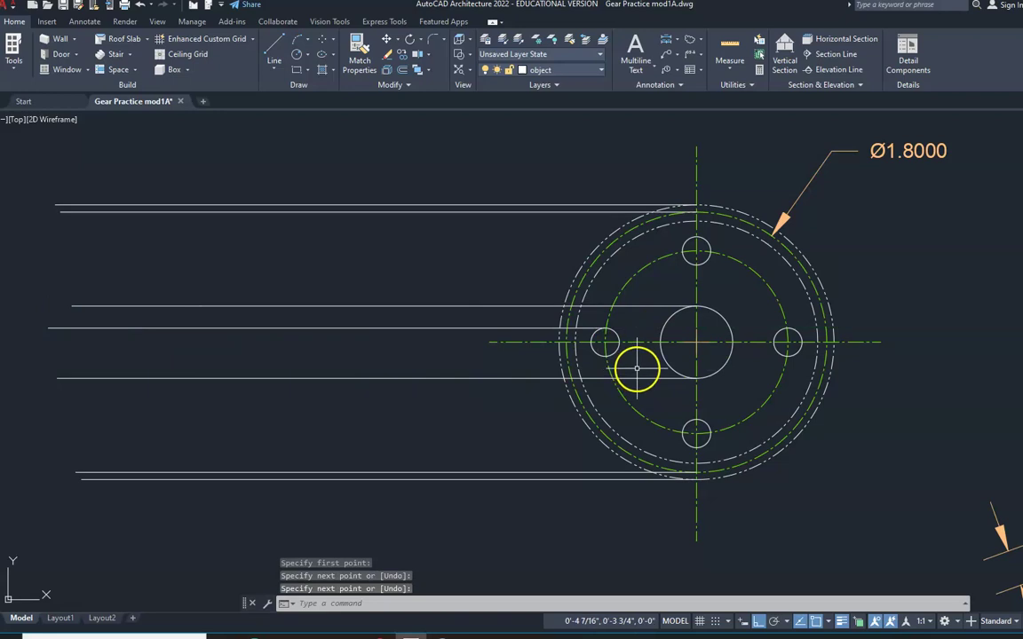
{"action": "key", "text": "Return"}
{"action": "left_click", "coordinate": [603, 355]}
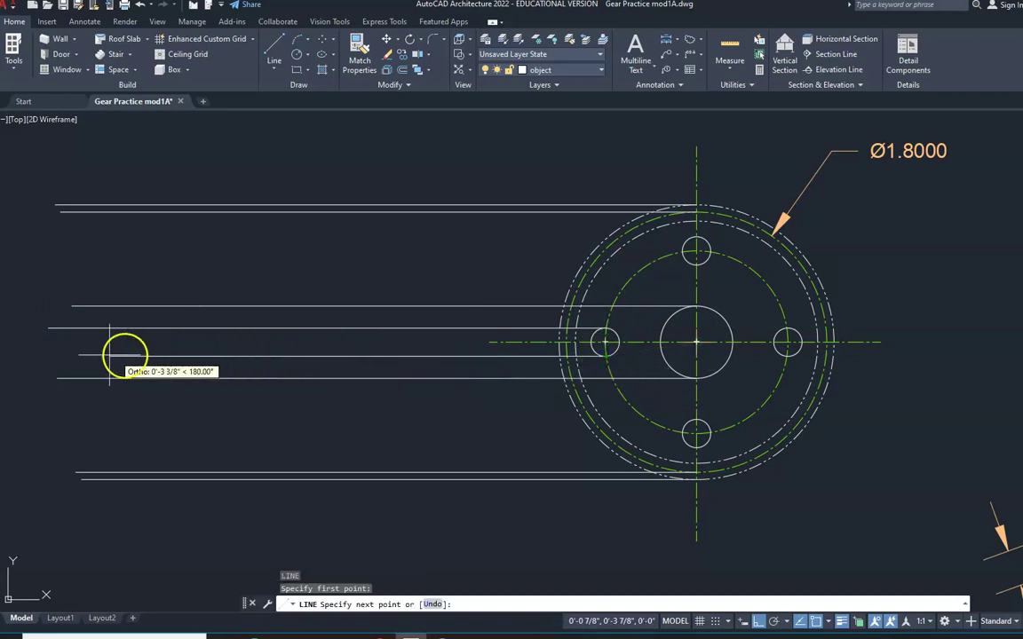
{"action": "left_click", "coordinate": [59, 356]}
{"action": "key", "text": "Return"}
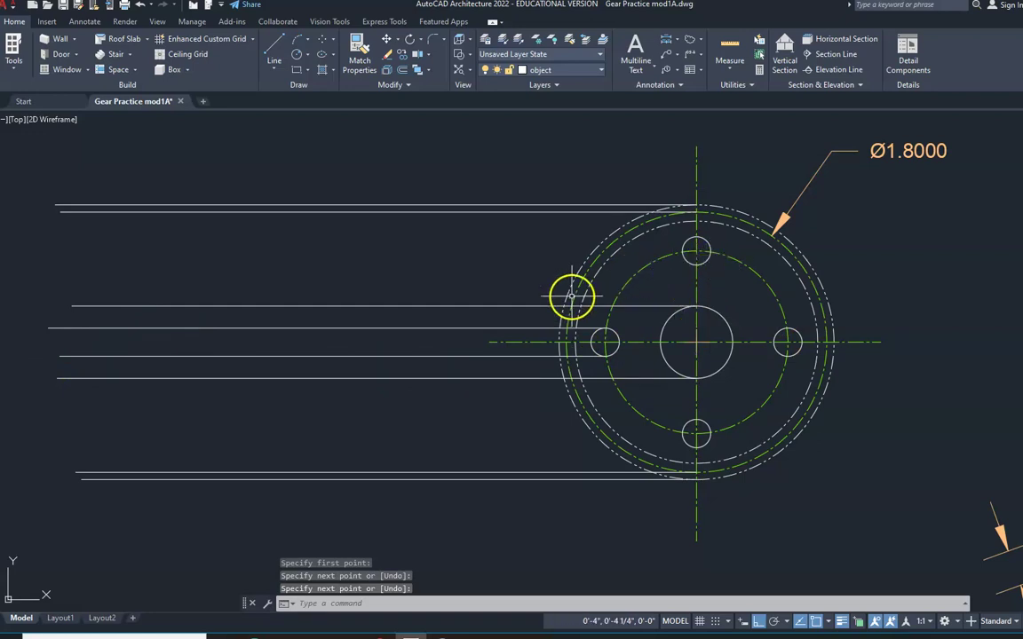
{"action": "key", "text": "Return"}
Step: Draw horizontal lines left from the bottom and top of the upper bolt hole
{"action": "left_click", "coordinate": [697, 264]}
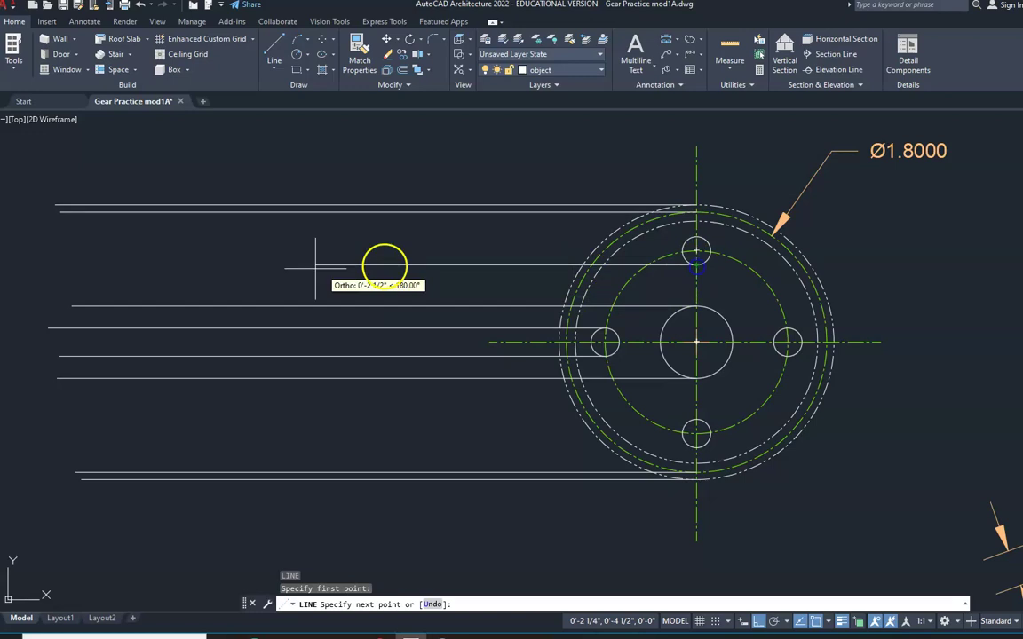
{"action": "left_click", "coordinate": [68, 264]}
{"action": "key", "text": "Return"}
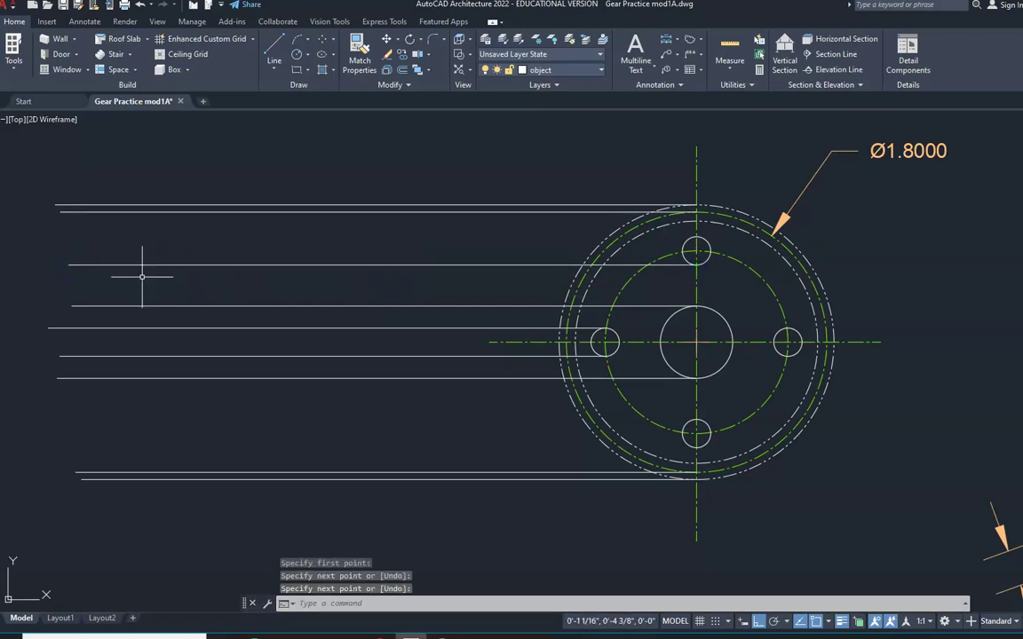
{"action": "key", "text": "Return"}
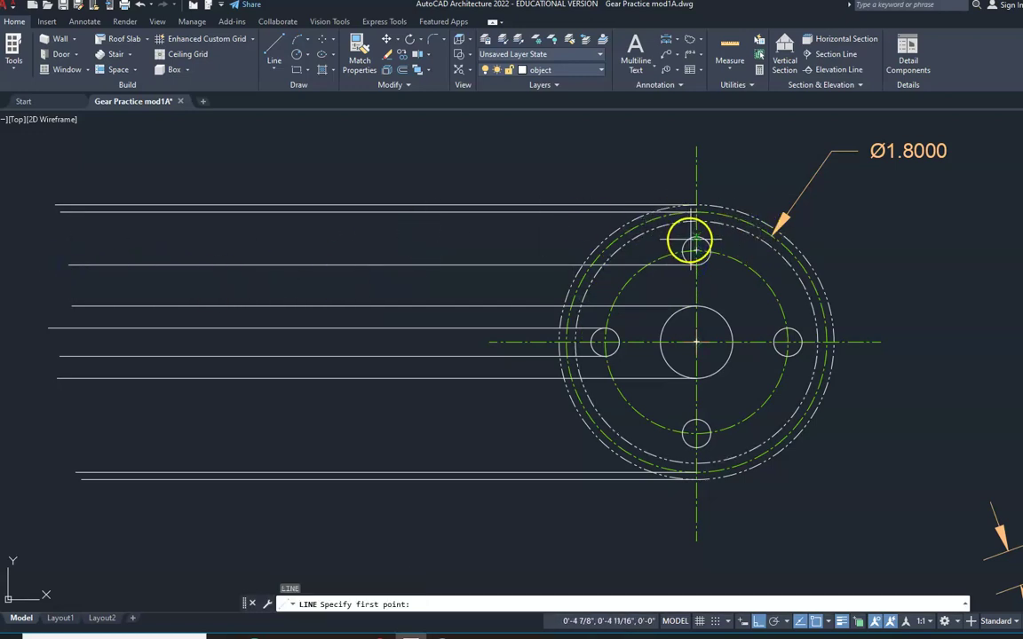
{"action": "left_click", "coordinate": [696, 237]}
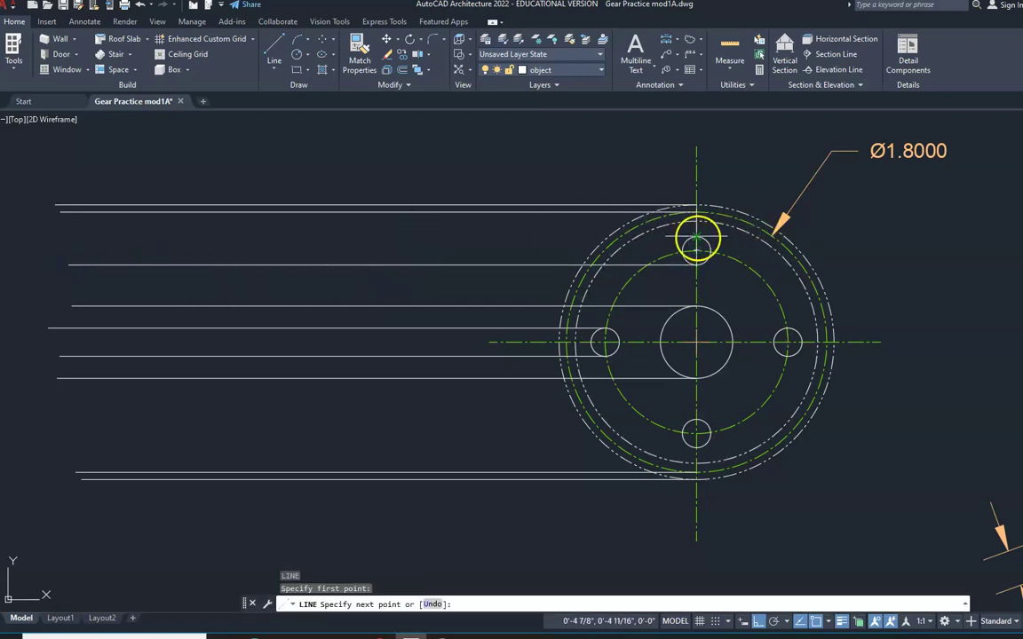
{"action": "left_click", "coordinate": [68, 236]}
{"action": "key", "text": "Return"}
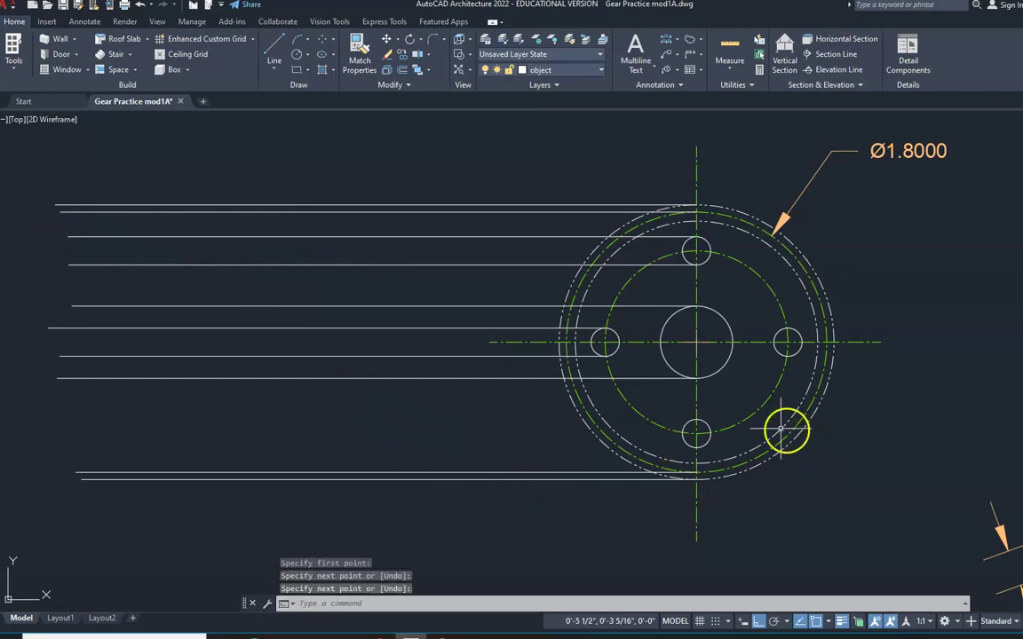
{"action": "key", "text": "Return"}
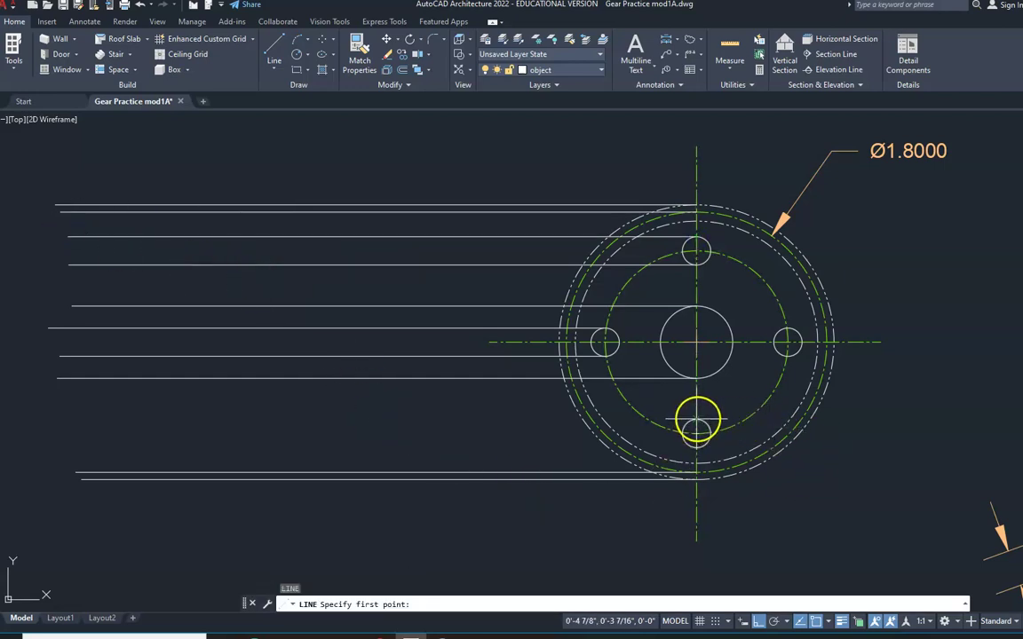
Step: Draw horizontal lines left from the top and bottom of the lower bolt hole
{"action": "left_click", "coordinate": [696, 419]}
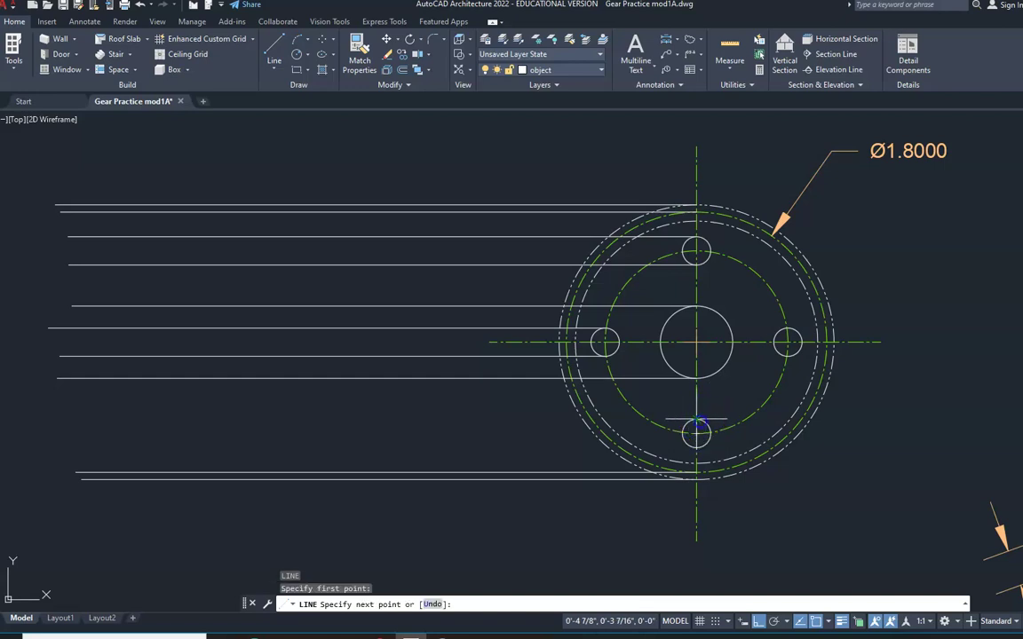
{"action": "left_click", "coordinate": [73, 396]}
{"action": "key", "text": "Return"}
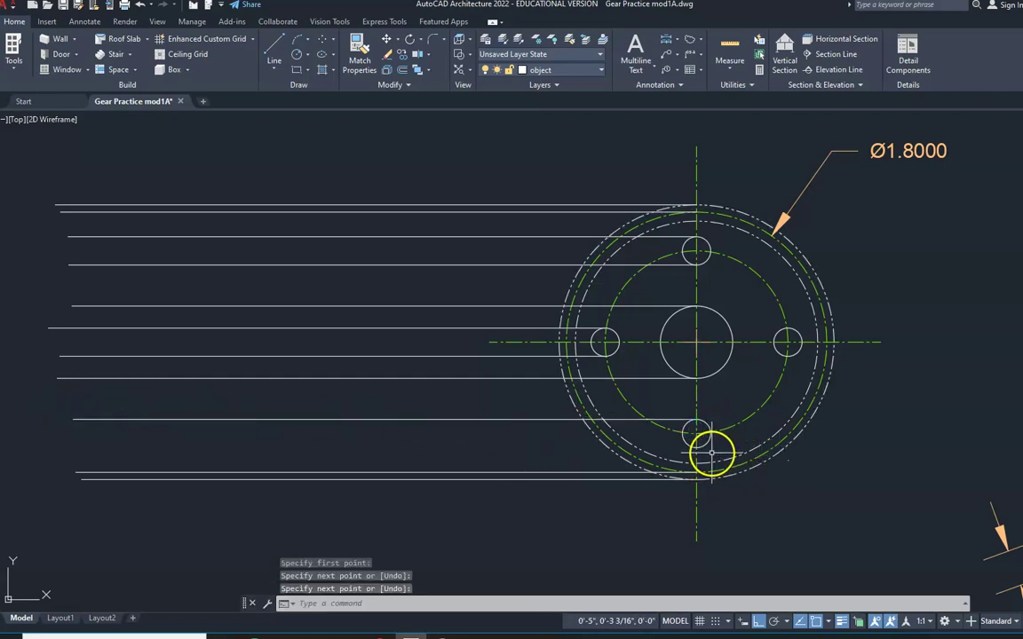
{"action": "key", "text": "Return"}
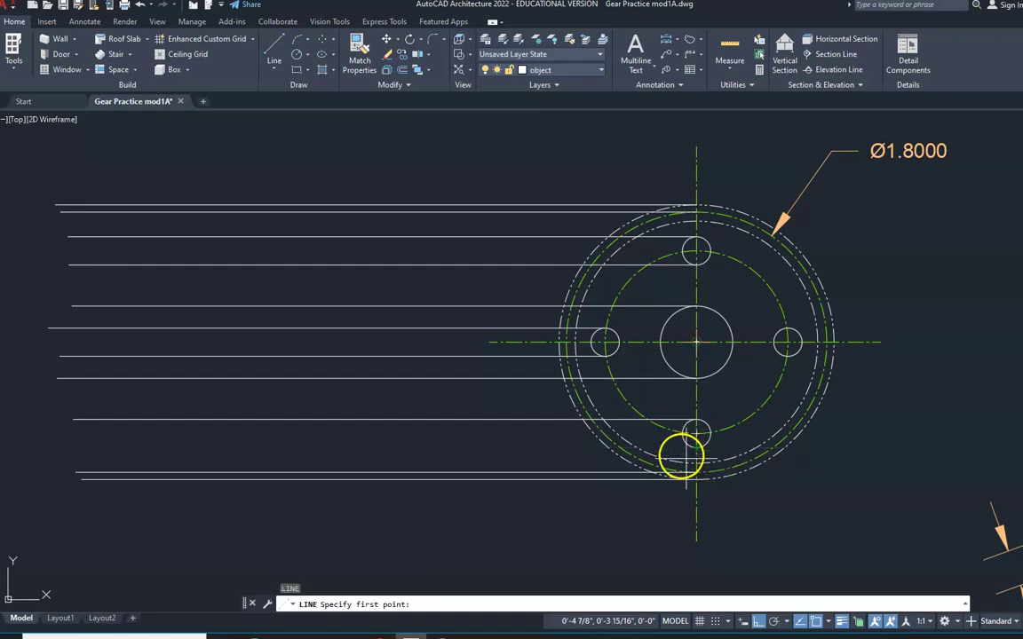
{"action": "left_click", "coordinate": [700, 448]}
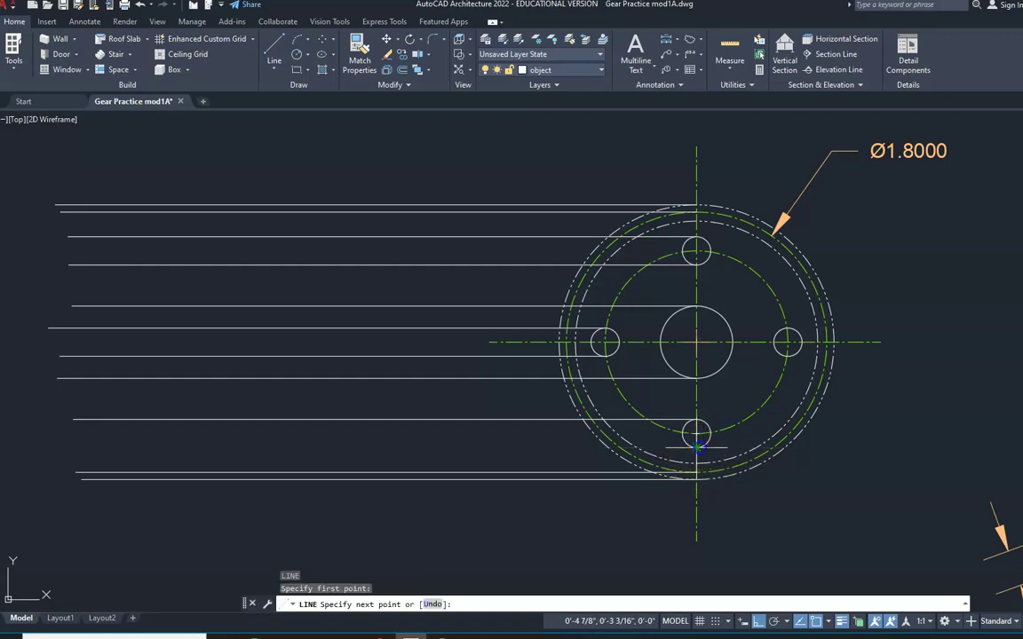
{"action": "left_click", "coordinate": [76, 431]}
{"action": "key", "text": "Return"}
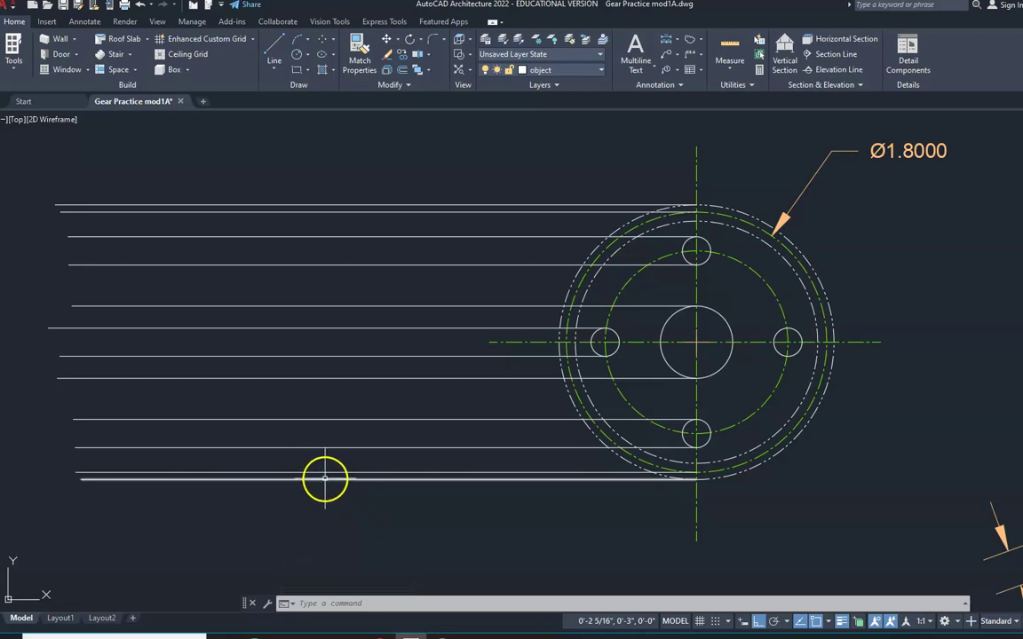
Step: Draw a vertical line left of the gear spanning below to above the projection lines
{"action": "key", "text": "Return"}
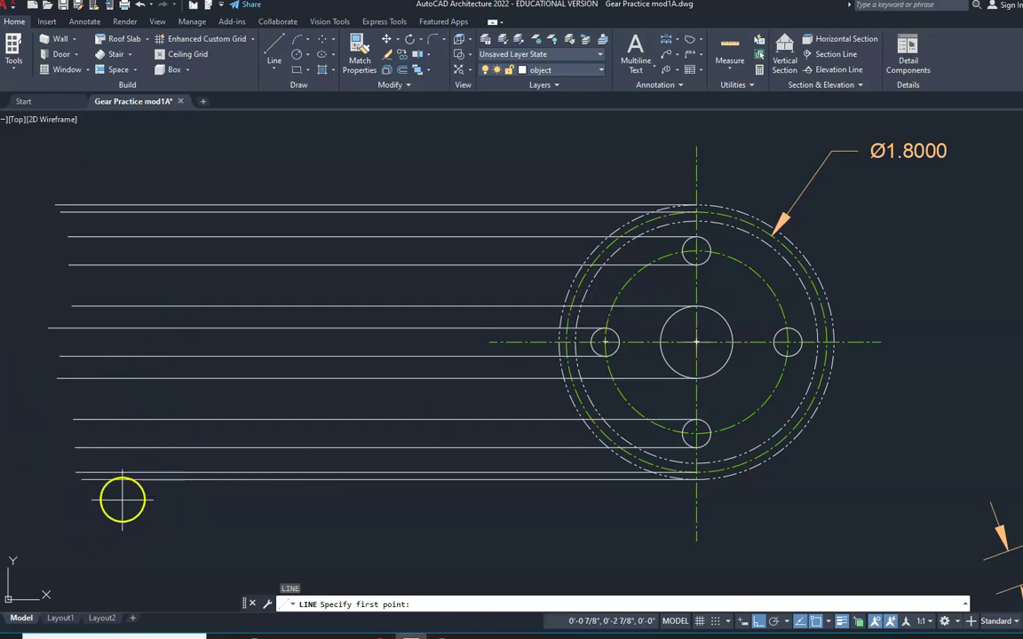
{"action": "left_click", "coordinate": [131, 500]}
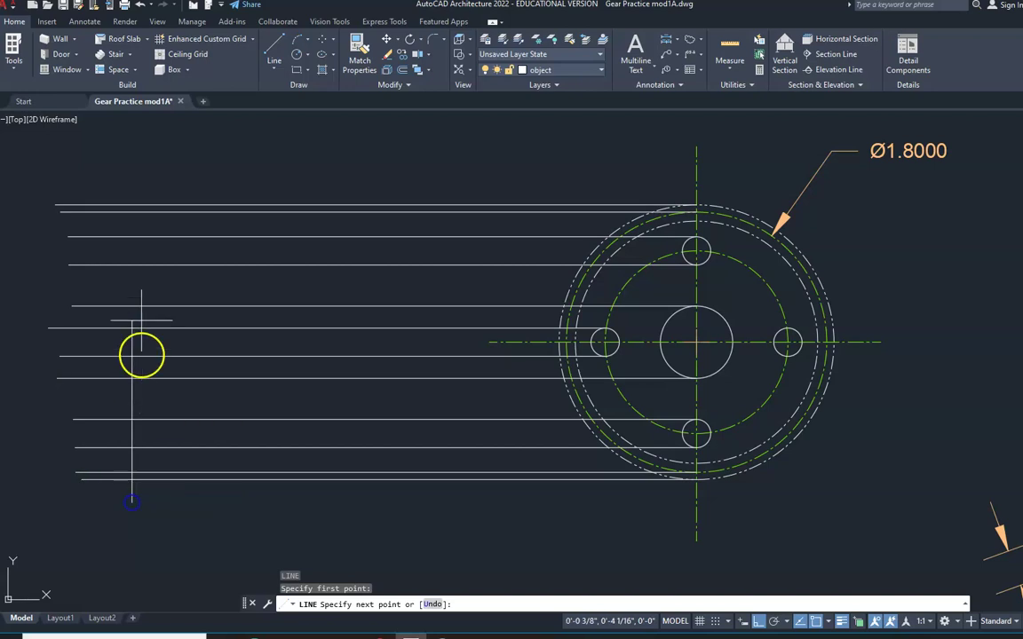
{"action": "left_click", "coordinate": [134, 162]}
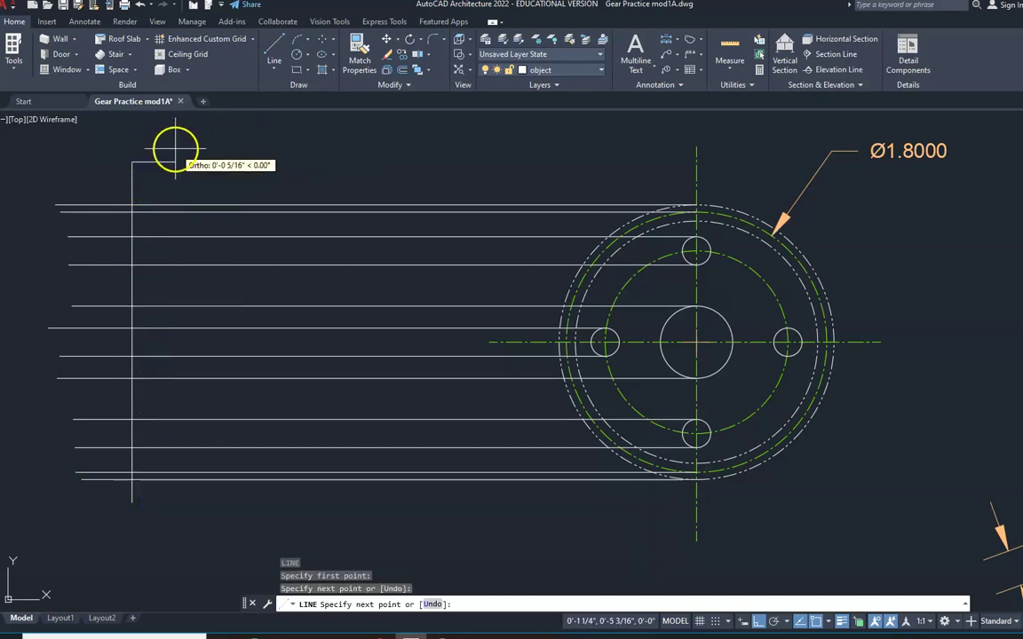
{"action": "key", "text": "Escape"}
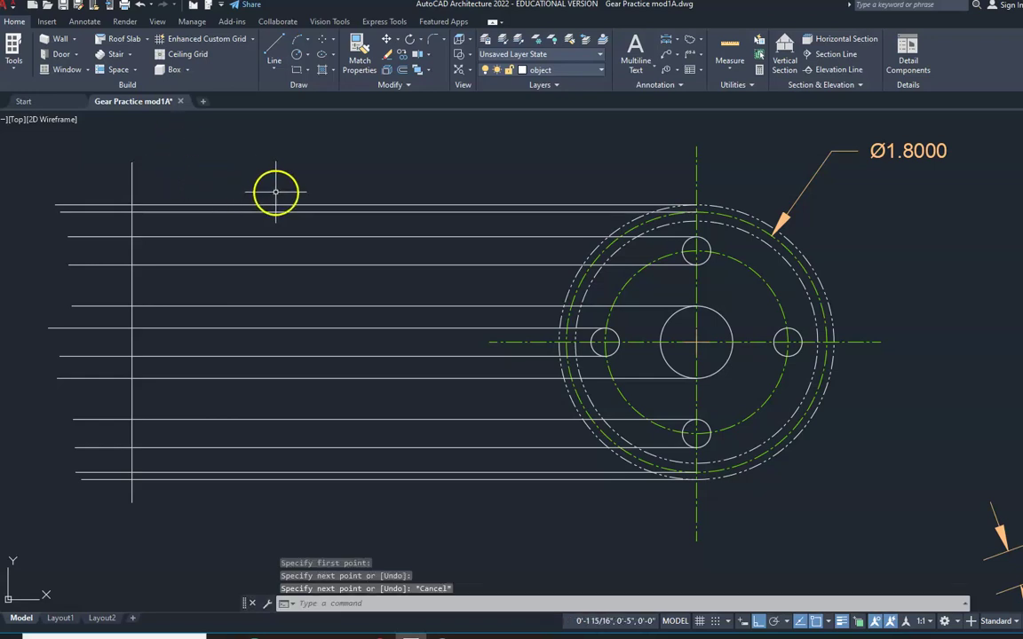
{"action": "key", "text": "Escape"}
{"action": "type", "text": "offset"}
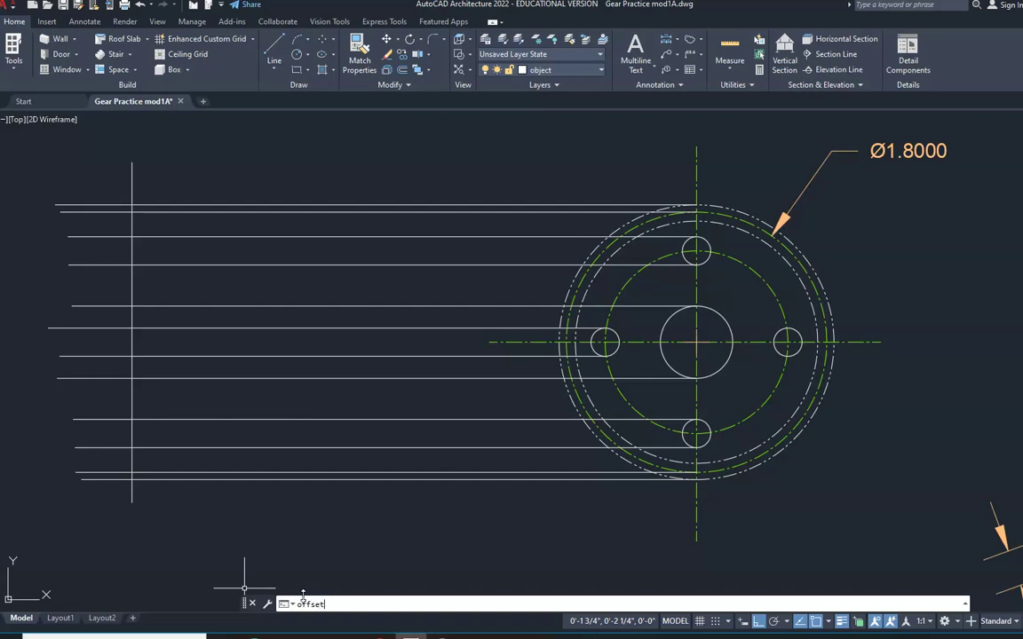
Step: Offset the left vertical line 0.7 units to the right
{"action": "key", "text": "Return"}
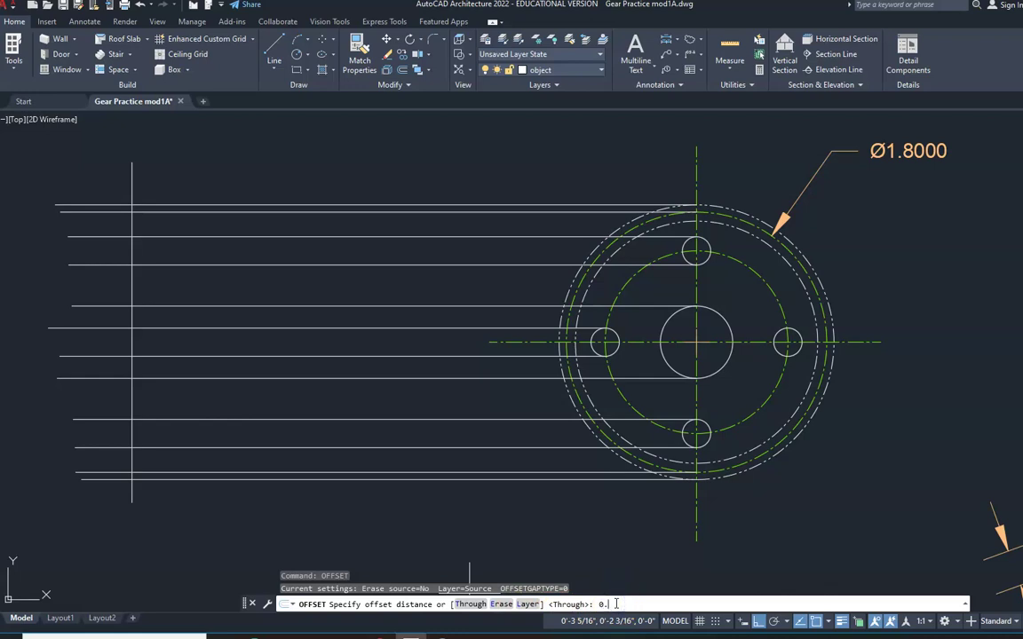
{"action": "key", "text": "Return"}
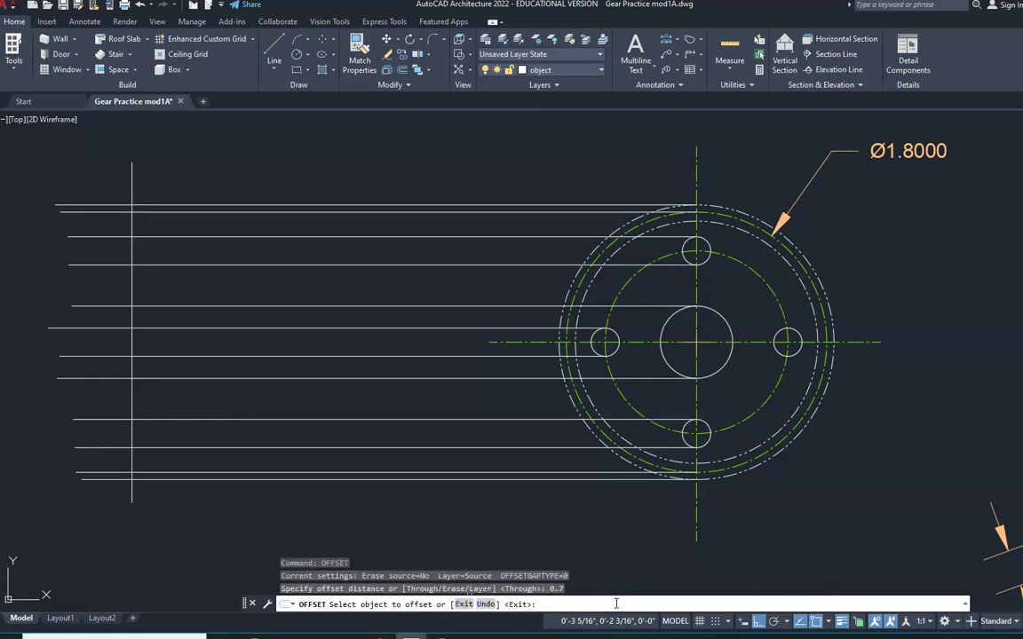
{"action": "left_click", "coordinate": [132, 179]}
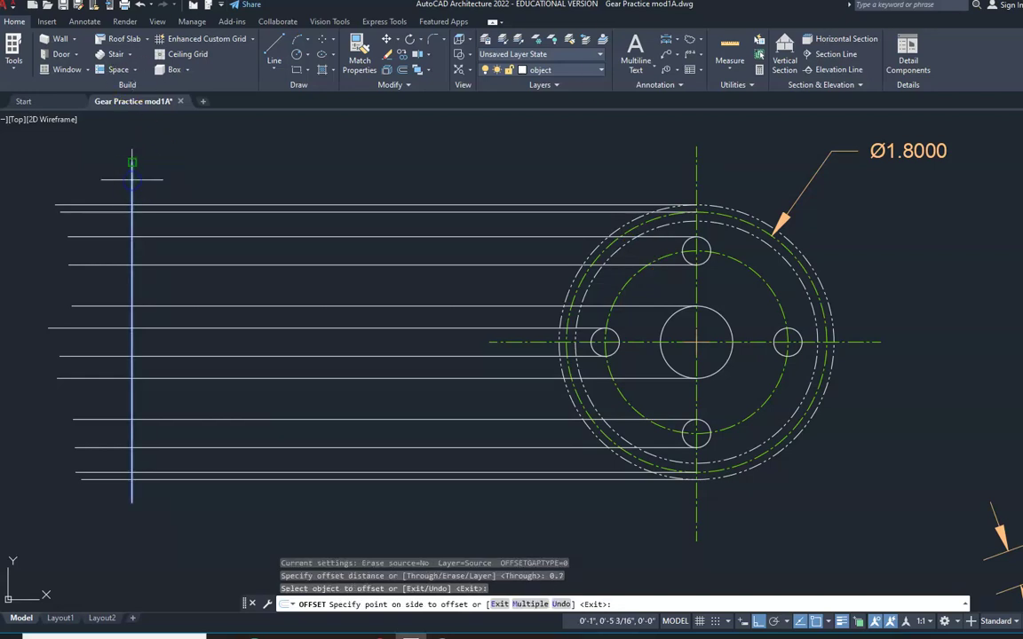
{"action": "left_click", "coordinate": [234, 179]}
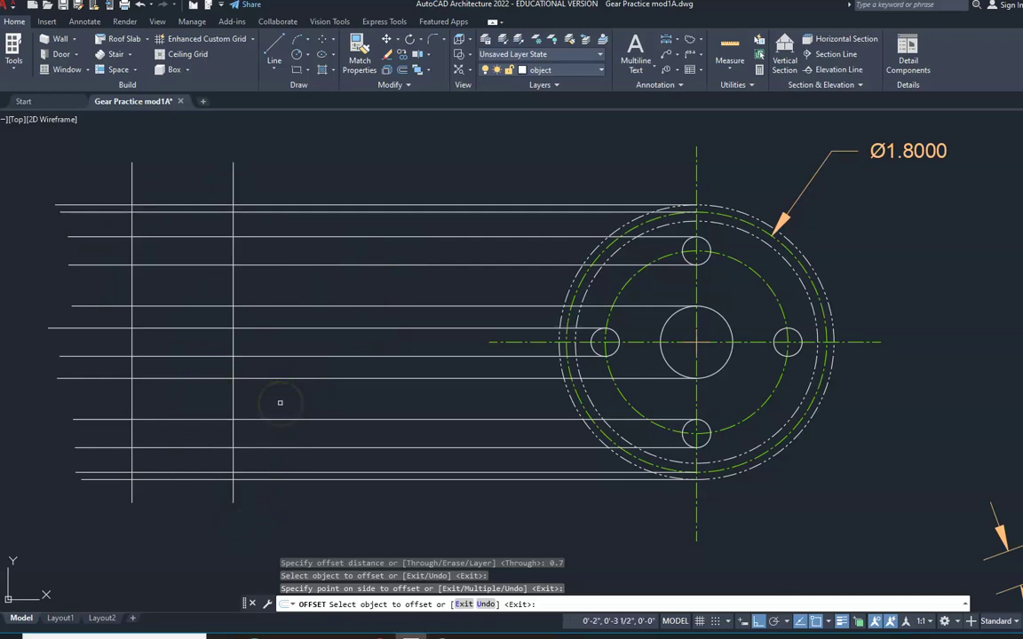
{"action": "key", "text": "Escape"}
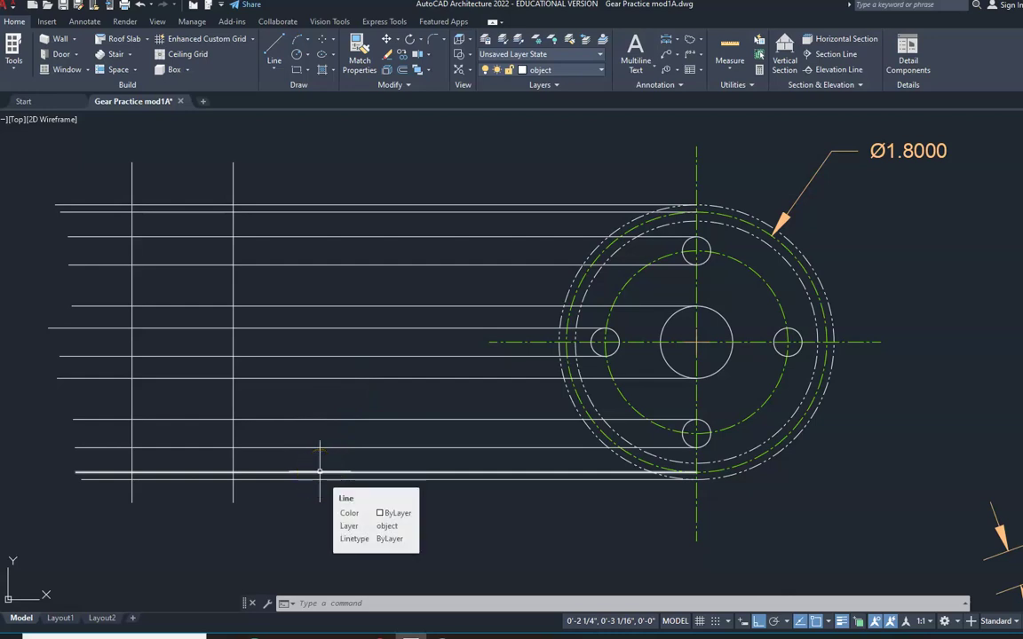
Step: Trim the new vertical line's top overhang and the left ends of two projection lines
{"action": "left_click", "coordinate": [344, 607]}
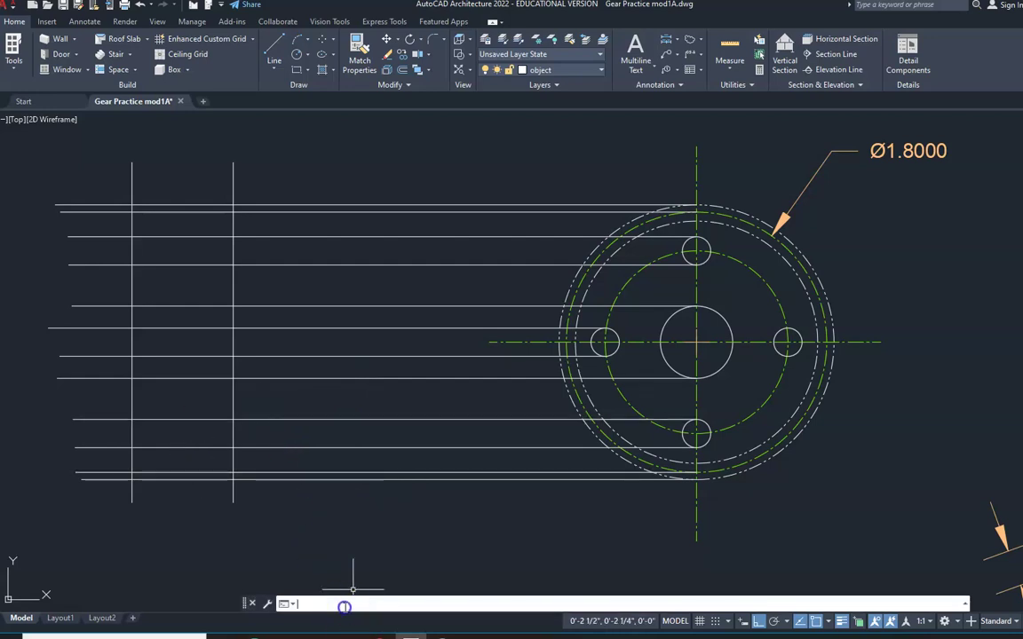
{"action": "type", "text": "trim"}
{"action": "key", "text": "Return"}
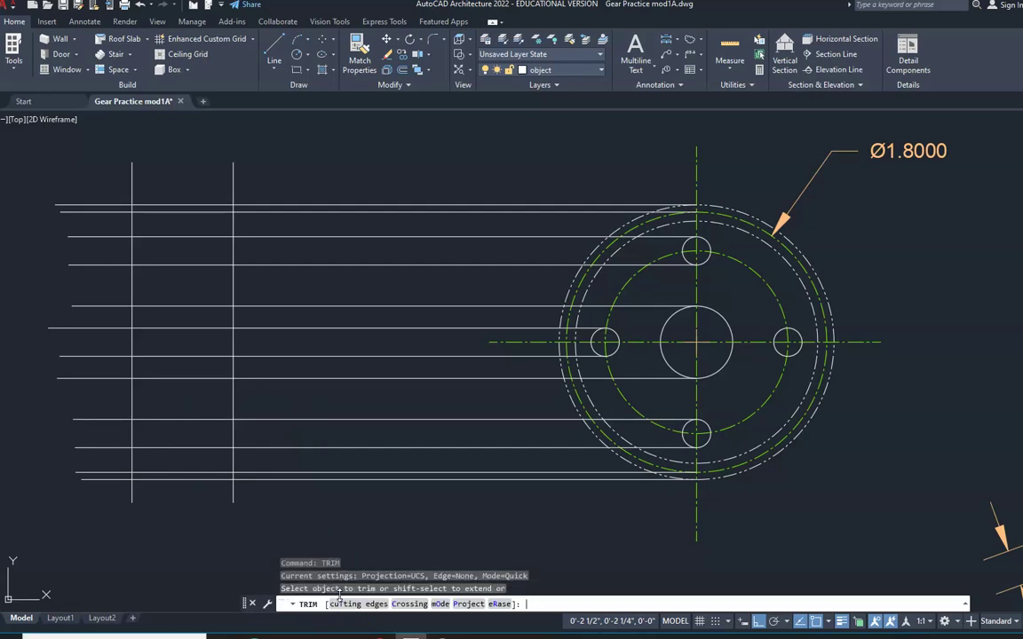
{"action": "left_click", "coordinate": [339, 596]}
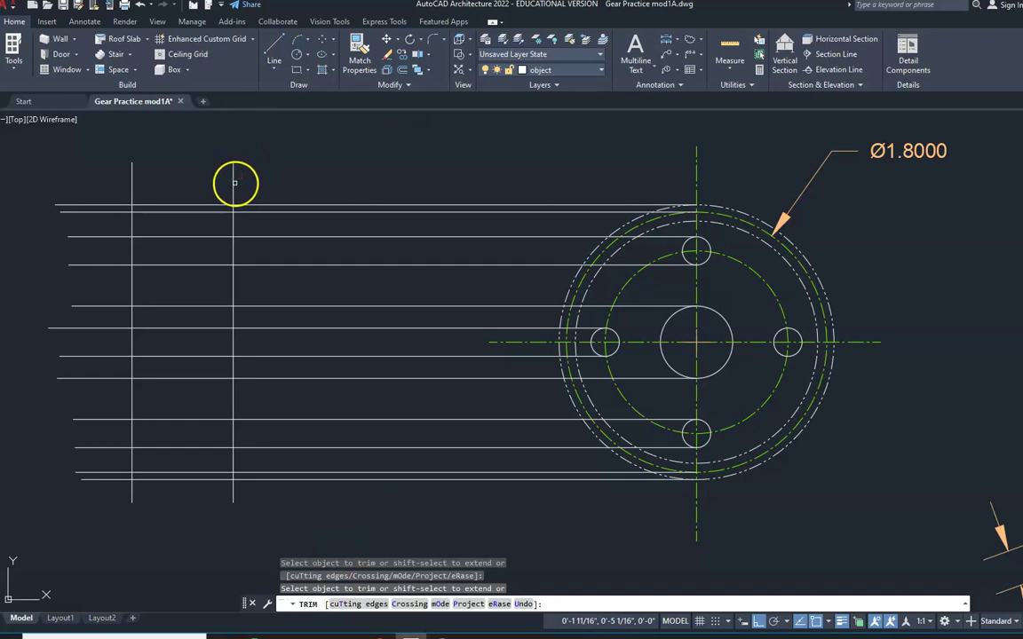
{"action": "left_click", "coordinate": [233, 183]}
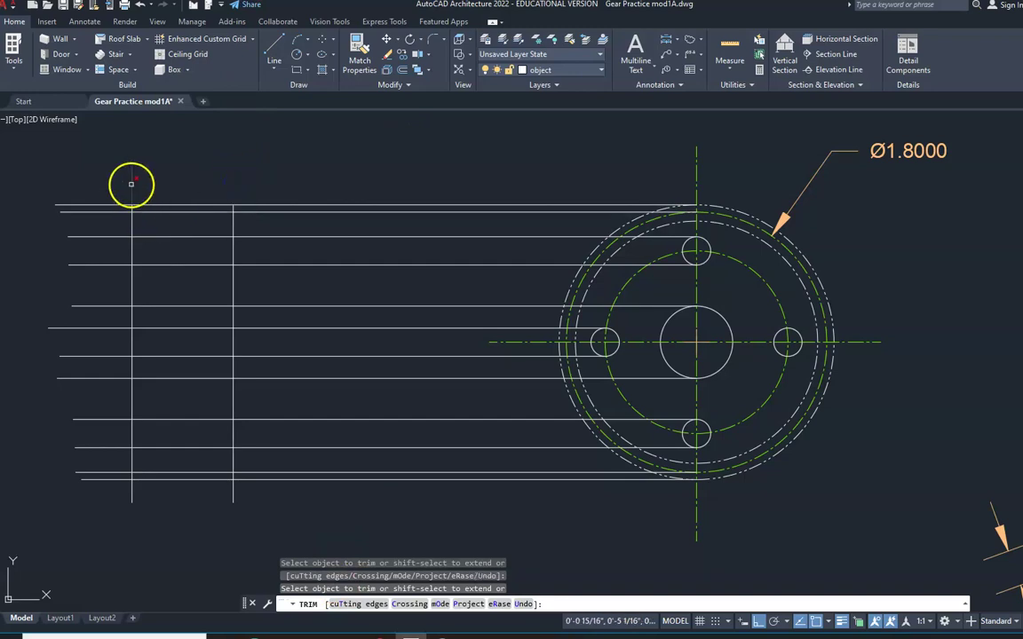
{"action": "left_click", "coordinate": [95, 237]}
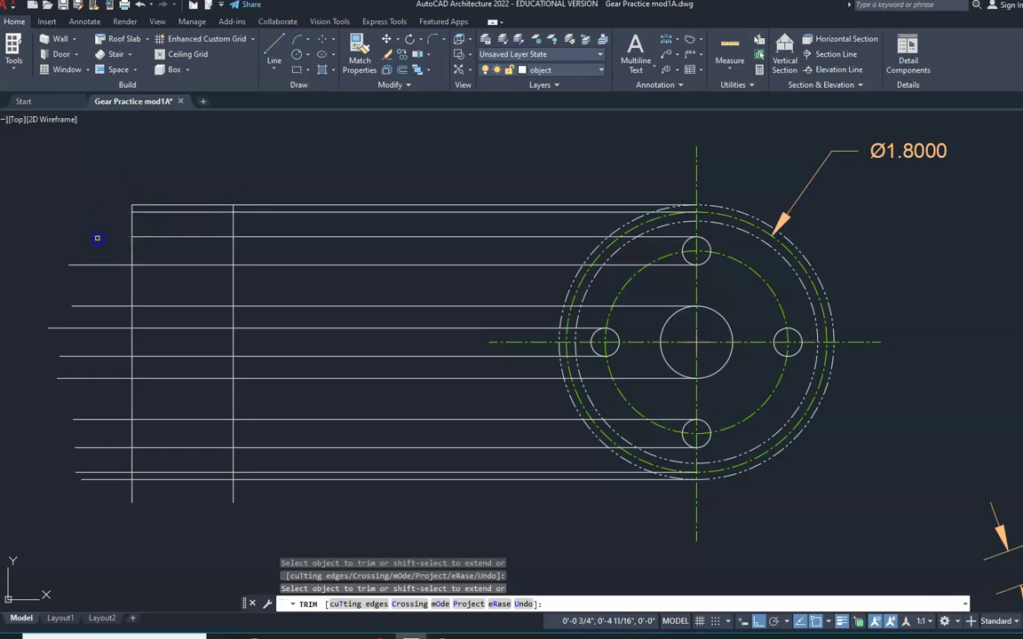
{"action": "left_click", "coordinate": [91, 264]}
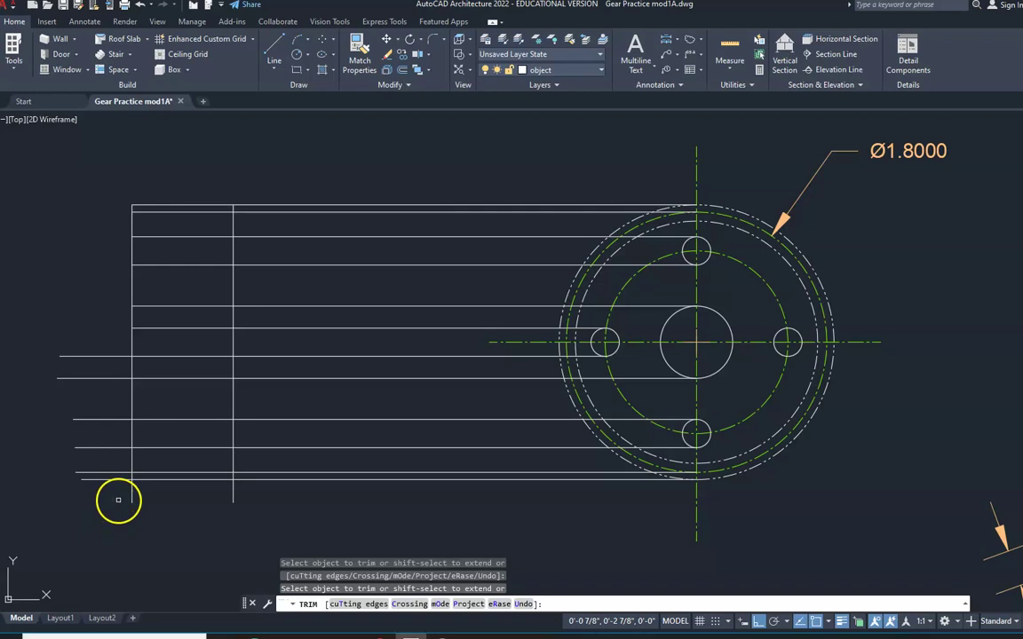
Step: Fence-trim the remaining left line ends and the projection lines between side view and gear
{"action": "left_click", "coordinate": [118, 497]}
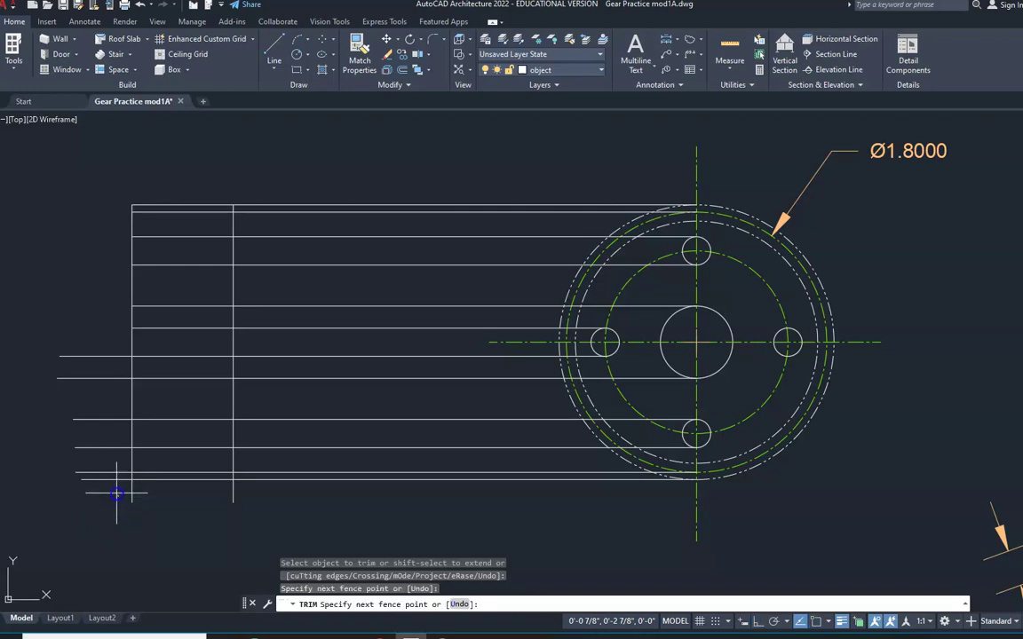
{"action": "left_click", "coordinate": [103, 484]}
{"action": "key", "text": "Return"}
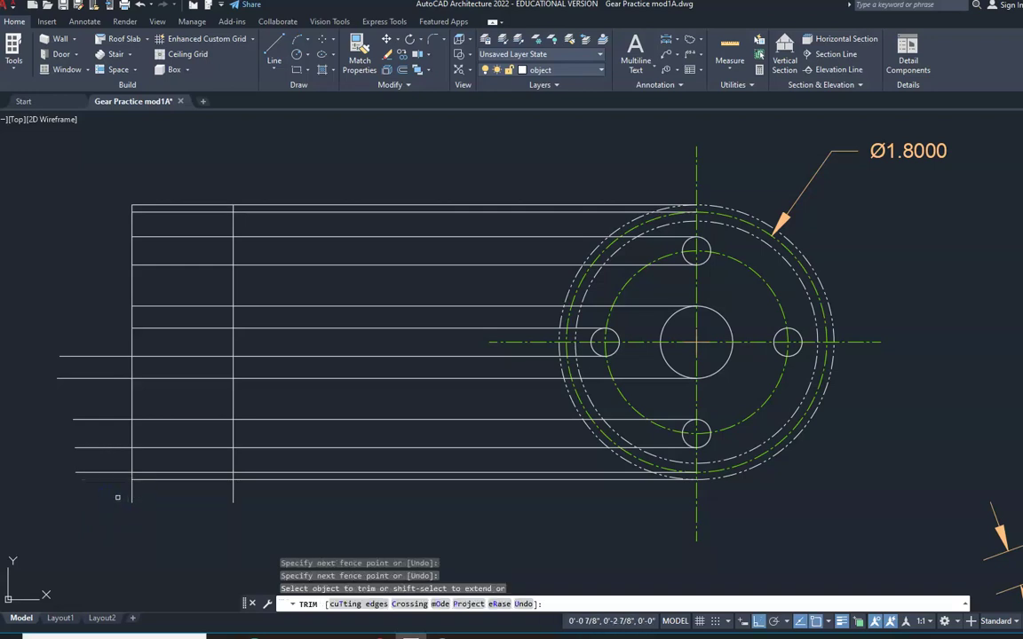
{"action": "left_click", "coordinate": [119, 497]}
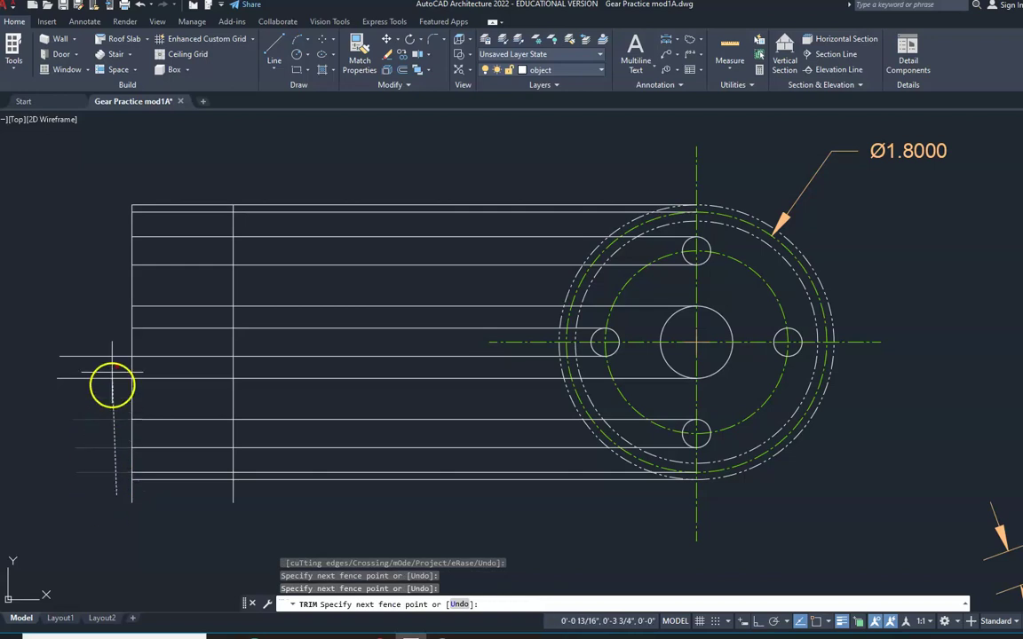
{"action": "left_click", "coordinate": [103, 302]}
{"action": "key", "text": "Return"}
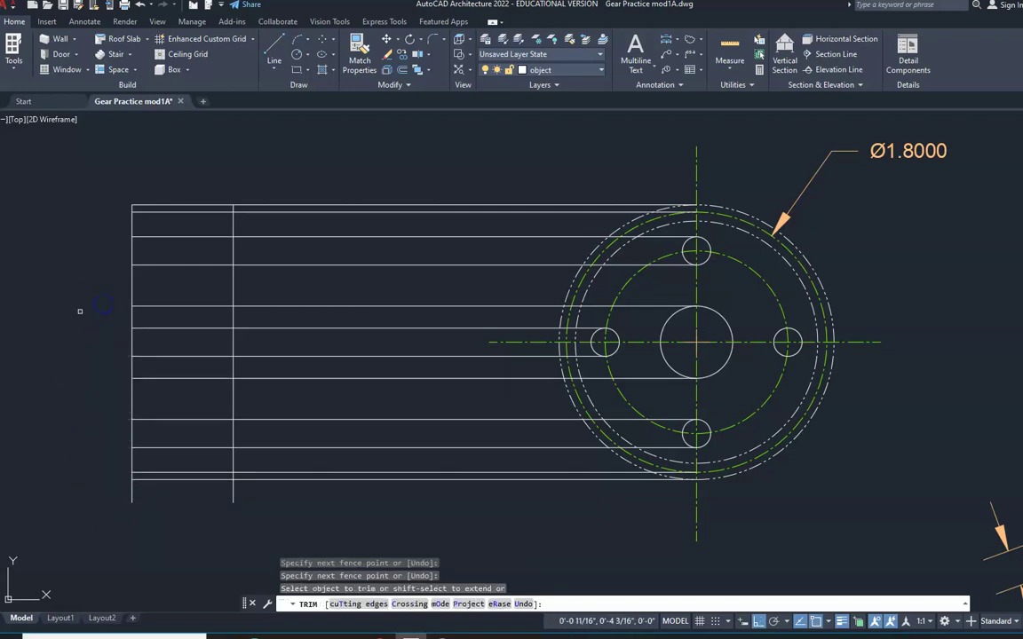
{"action": "left_click", "coordinate": [91, 491]}
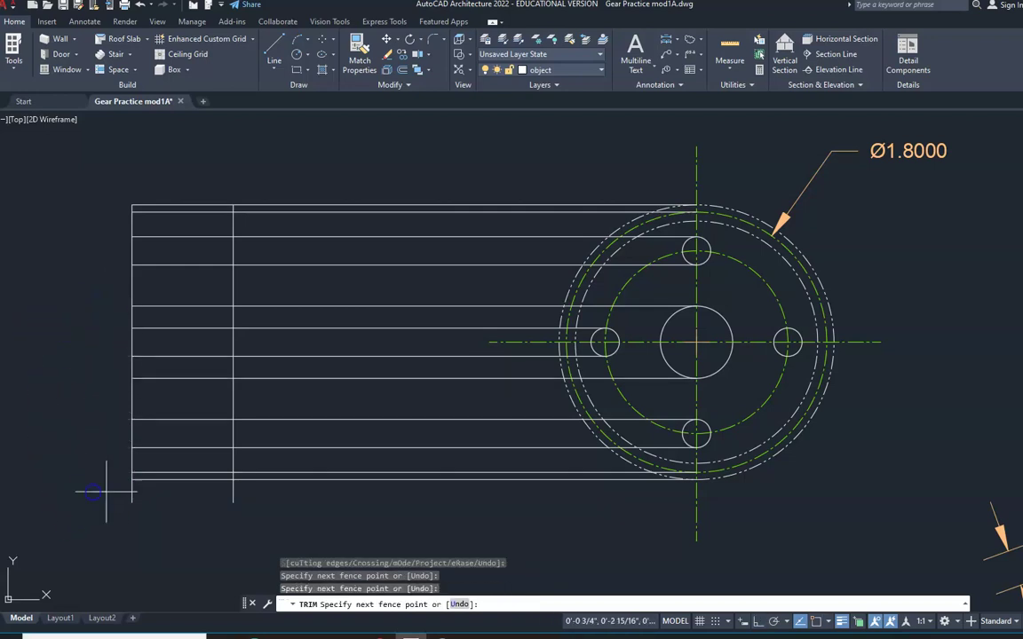
{"action": "key", "text": "Return"}
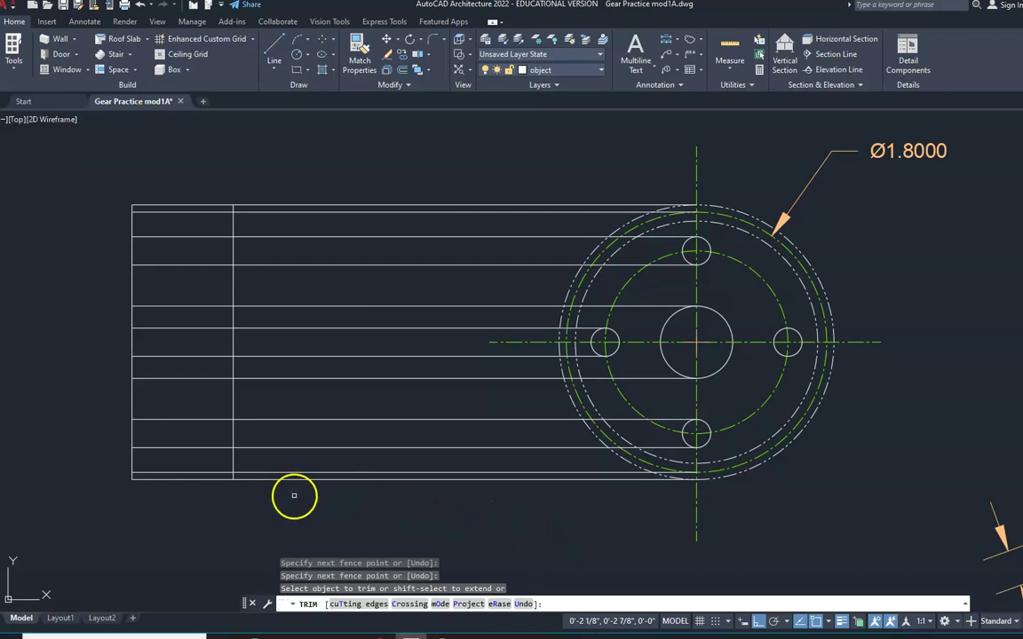
{"action": "left_click_drag", "start_coordinate": [289, 495], "coordinate": [313, 142]}
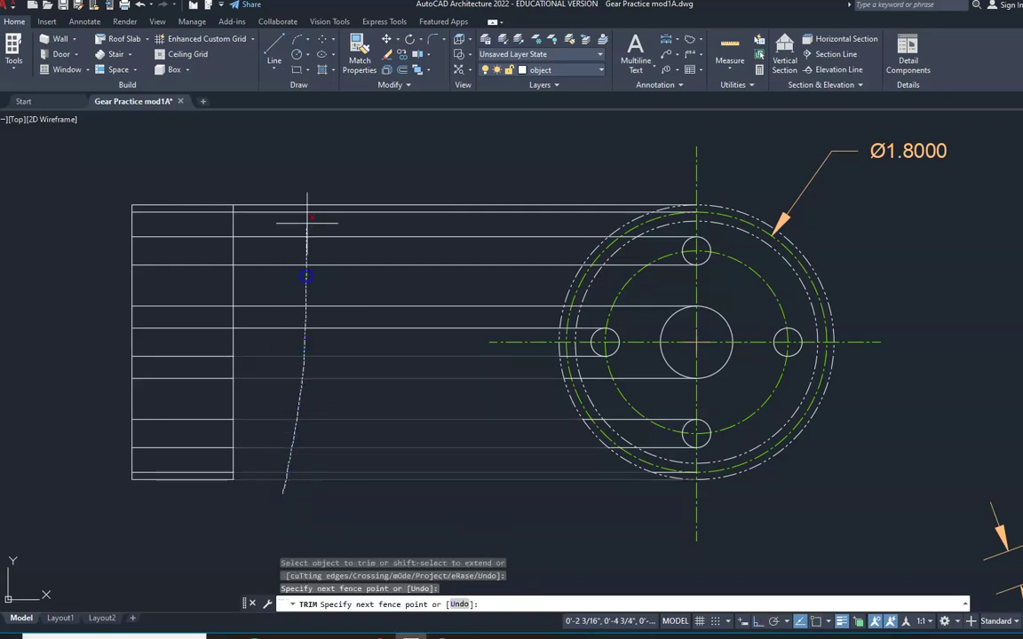
{"action": "key", "text": "Return"}
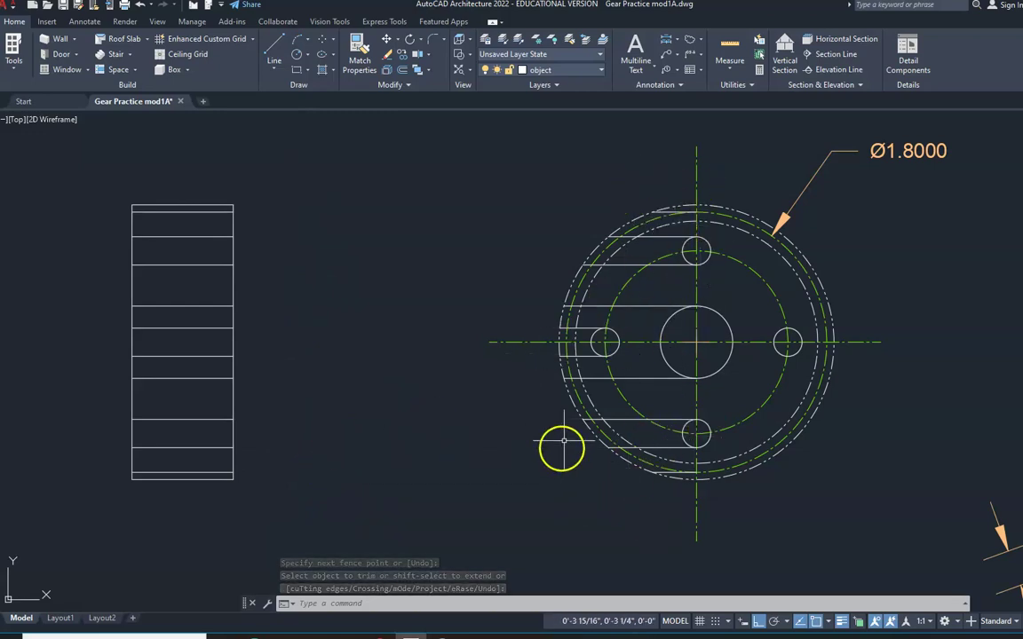
Step: Erase the six horizontal construction lines crossing the gear's front view
{"action": "key", "text": "Escape"}
{"action": "key", "text": "Escape"}
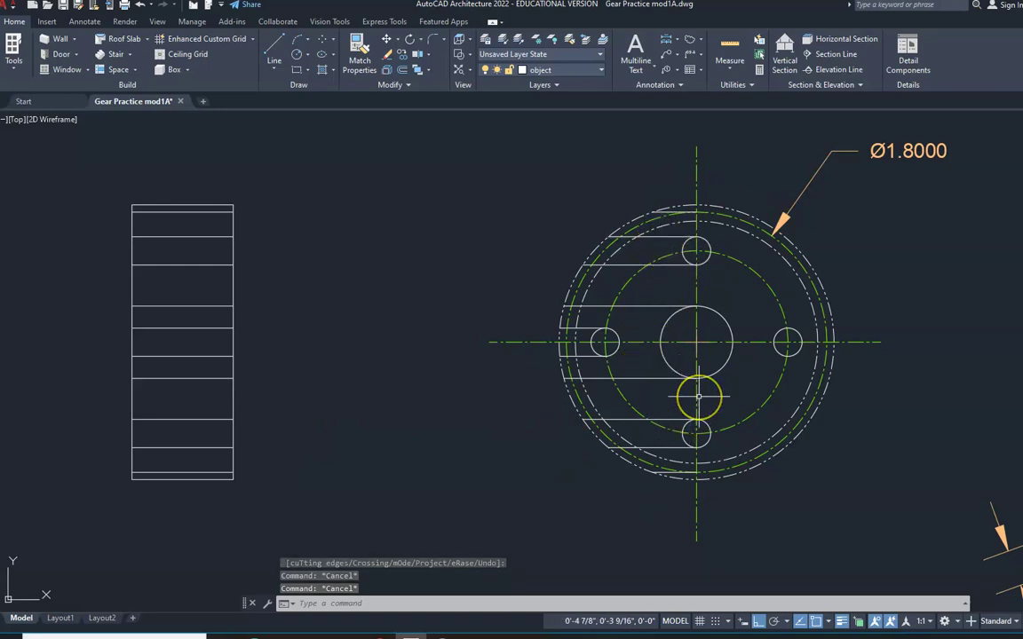
{"action": "type", "text": "er"}
{"action": "key", "text": "BackSpace"}
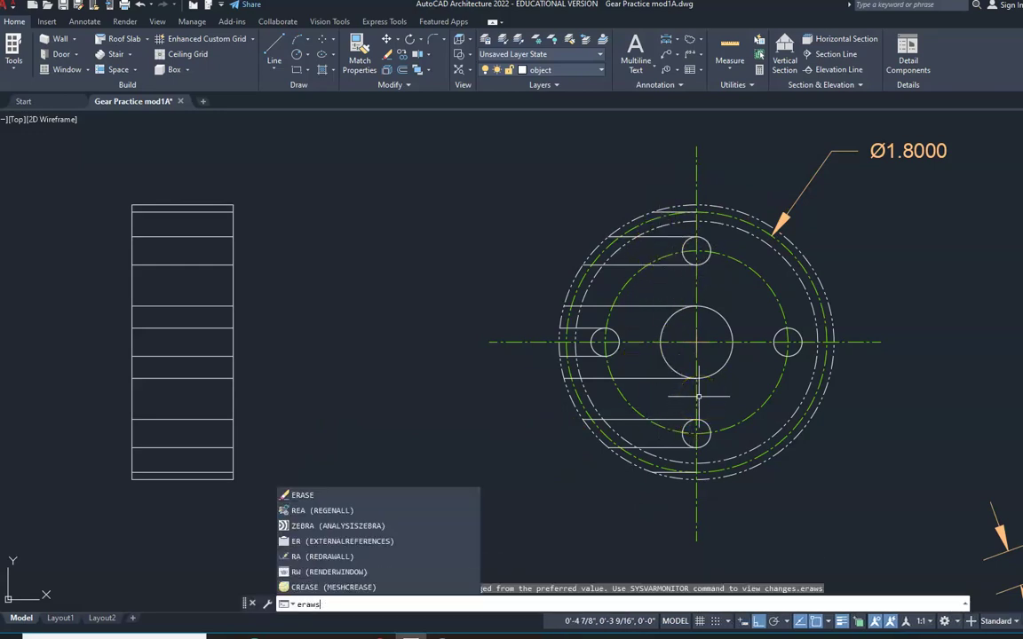
{"action": "key", "text": "BackSpace"}
{"action": "type", "text": "se"}
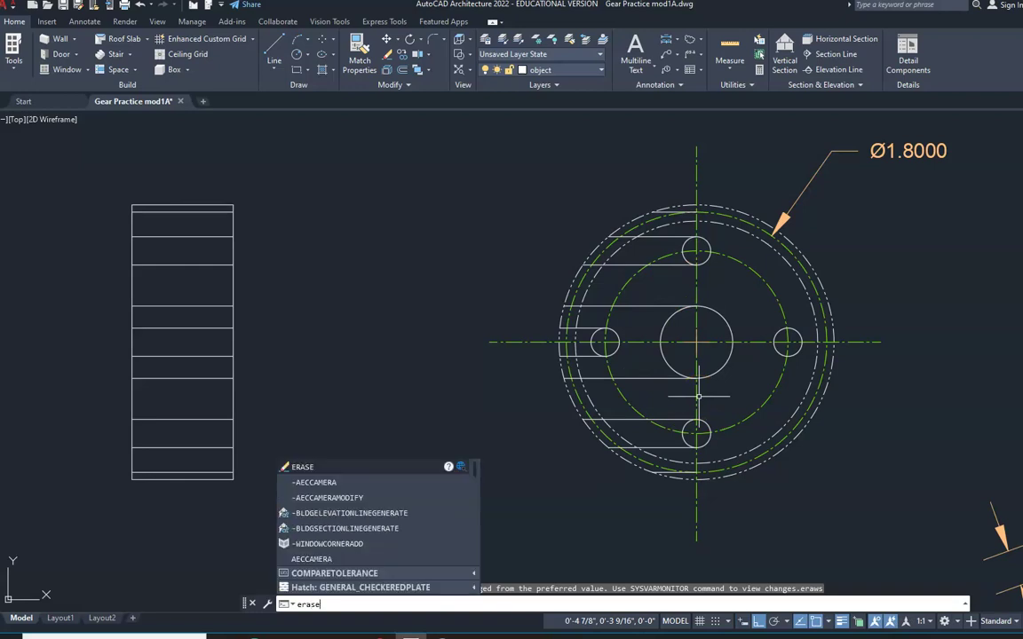
{"action": "key", "text": "Return"}
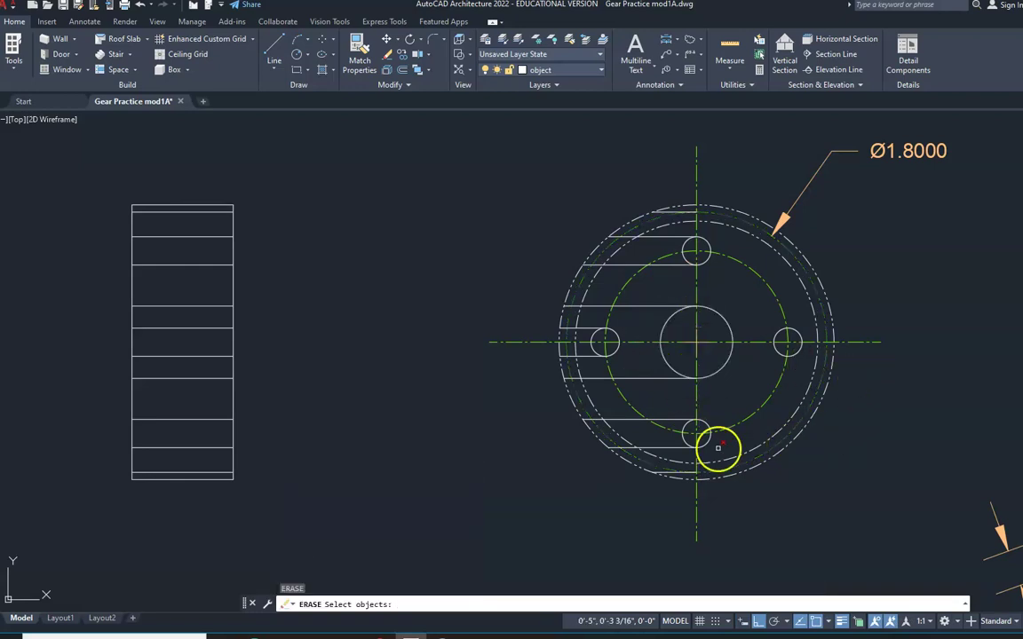
{"action": "scroll", "coordinate": [676, 417], "scroll_direction": "down", "scroll_amount": 1}
{"action": "scroll", "coordinate": [677, 416], "scroll_direction": "up", "scroll_amount": 3}
{"action": "scroll", "coordinate": [677, 418], "scroll_direction": "up", "scroll_amount": 1}
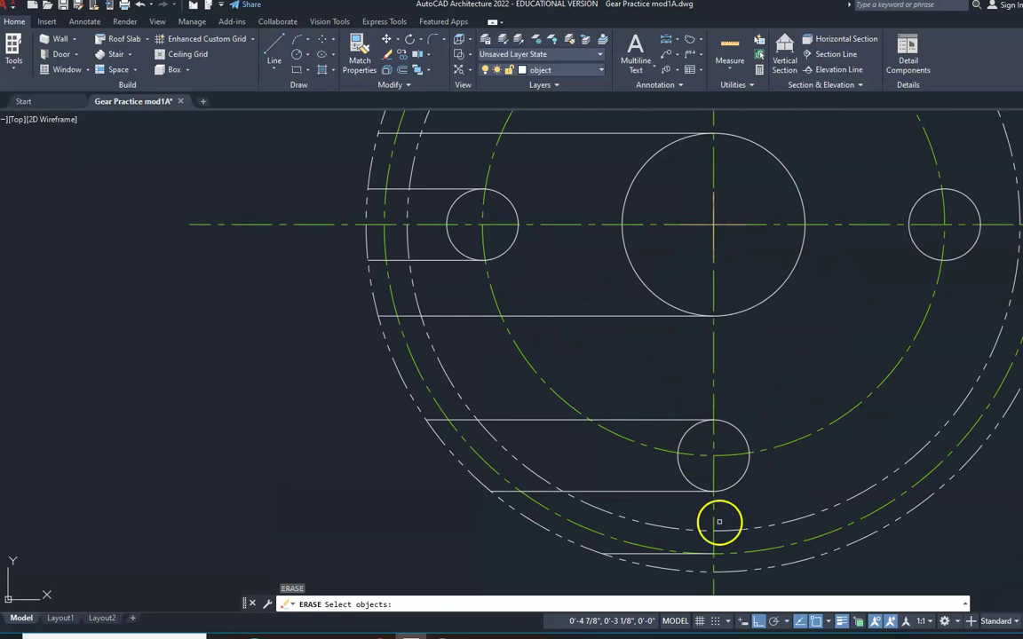
{"action": "left_click", "coordinate": [638, 555]}
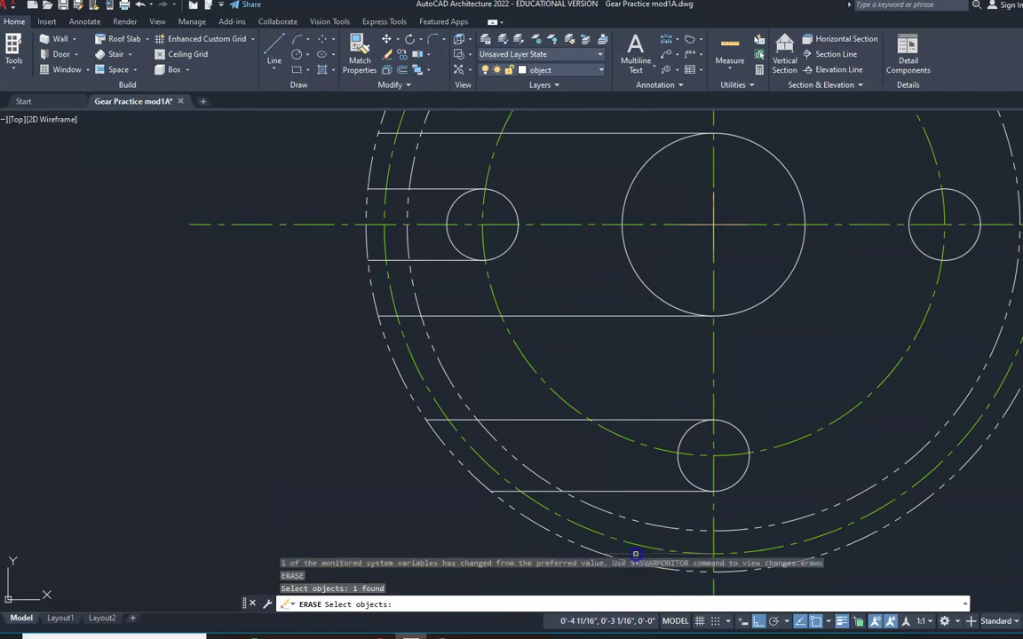
{"action": "left_click", "coordinate": [655, 420]}
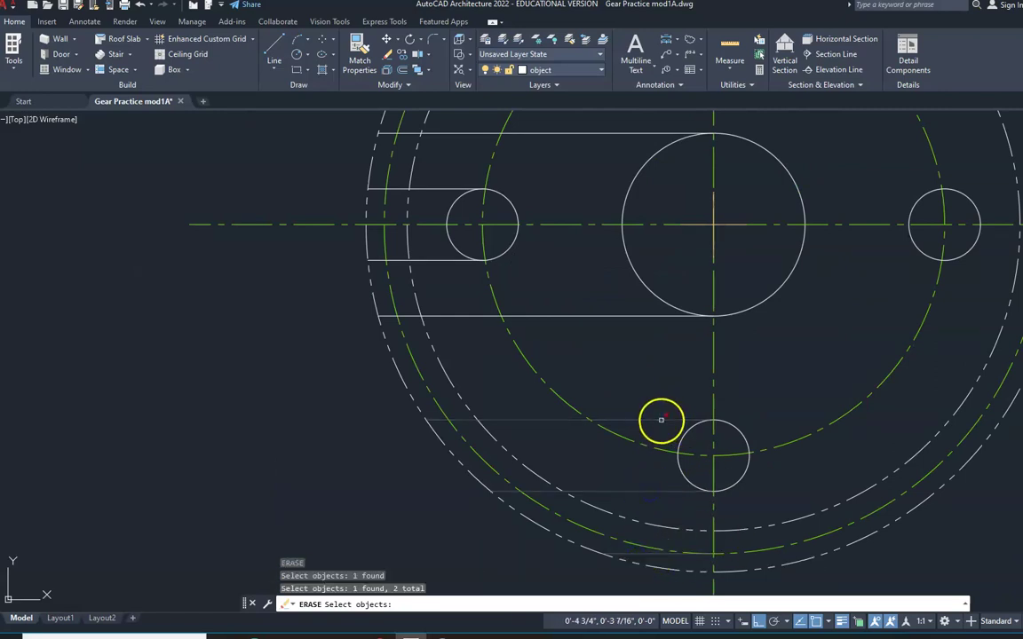
{"action": "left_click", "coordinate": [616, 316]}
{"action": "left_click", "coordinate": [439, 261]}
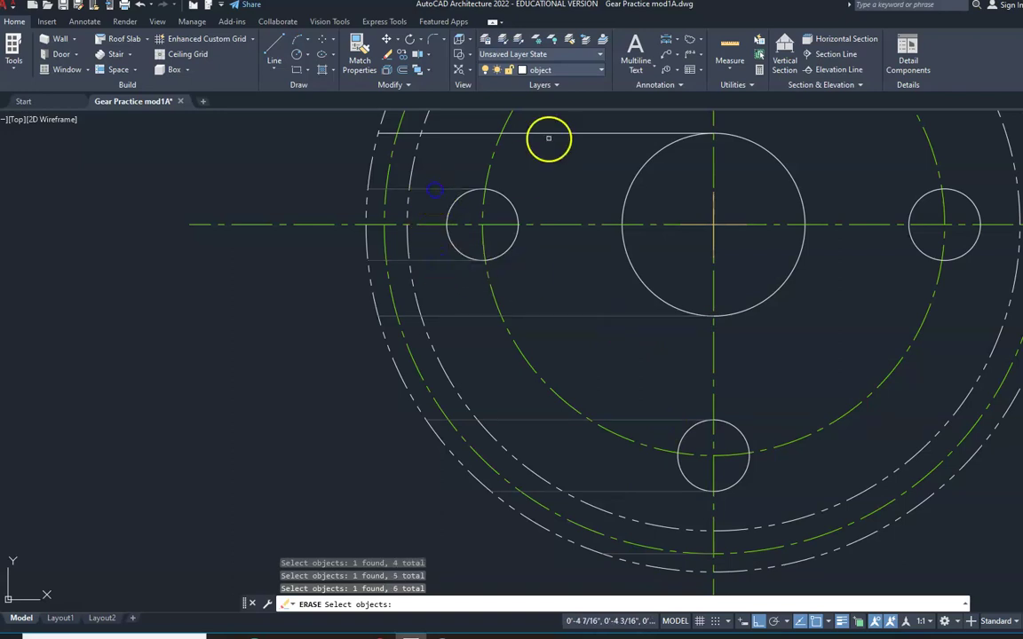
{"action": "middle_click_drag", "start_coordinate": [556, 167], "coordinate": [523, 348]}
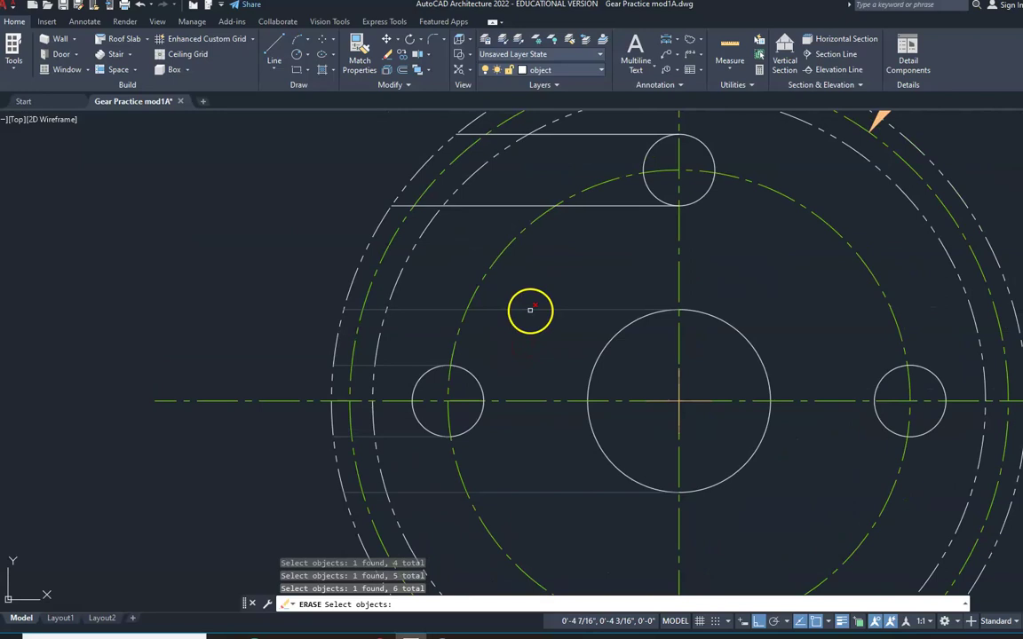
{"action": "left_click", "coordinate": [497, 206]}
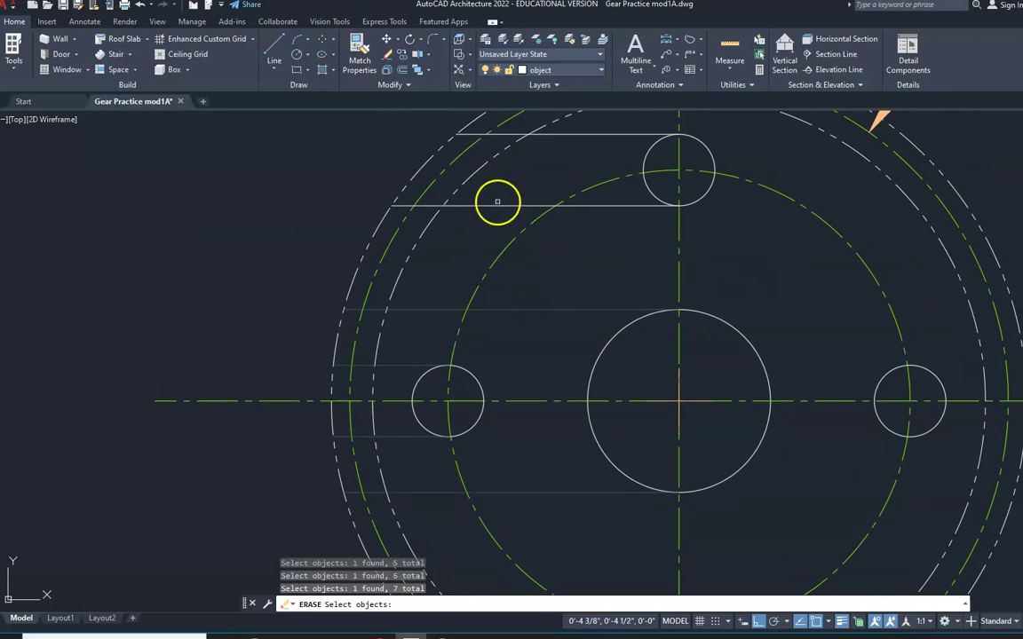
{"action": "left_click", "coordinate": [579, 134]}
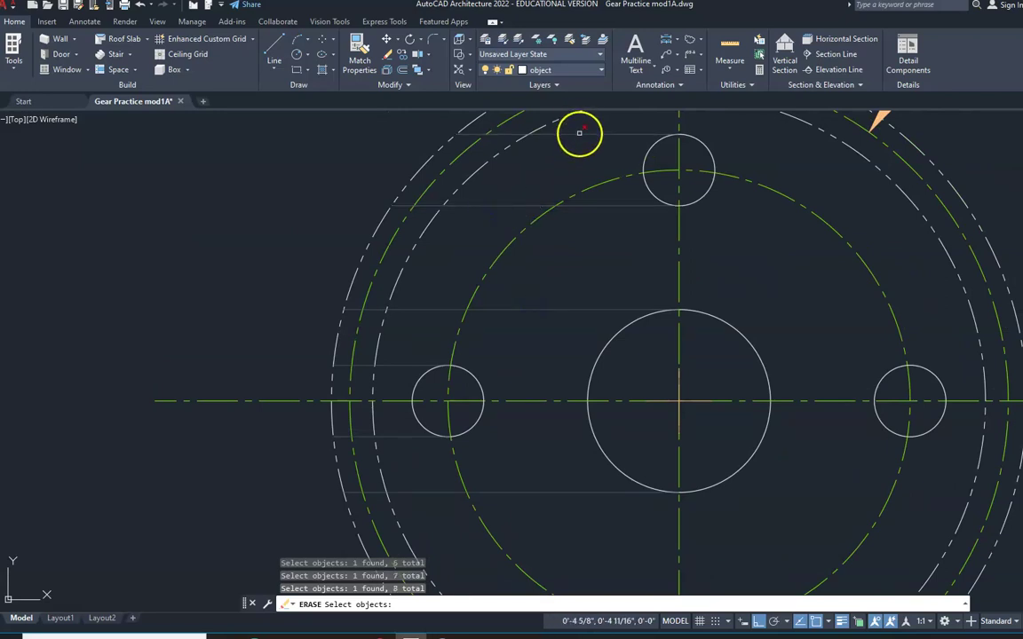
{"action": "right_click", "coordinate": [624, 221]}
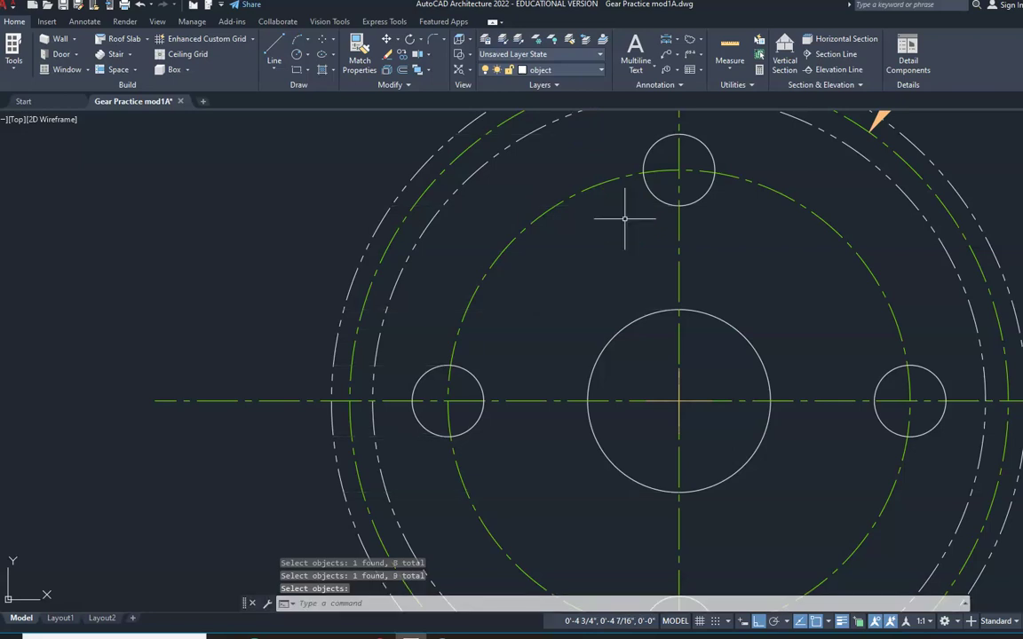
Step: Zoom around to check the drawing, cancelling an erase of a line near the gear's top
{"action": "scroll", "coordinate": [661, 287], "scroll_direction": "down", "scroll_amount": 3}
{"action": "scroll", "coordinate": [639, 364], "scroll_direction": "down", "scroll_amount": 1}
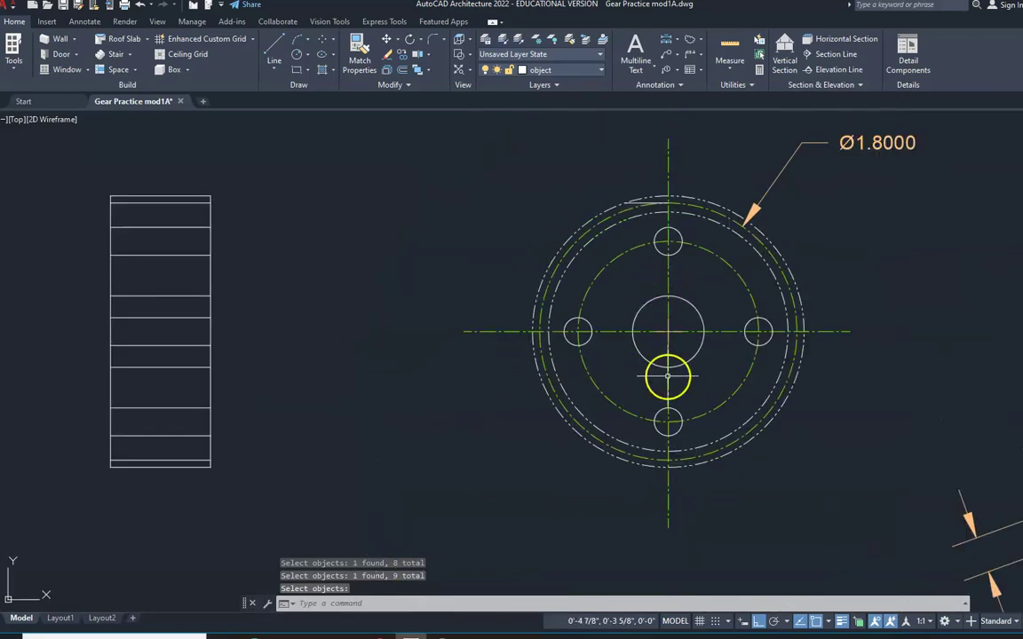
{"action": "scroll", "coordinate": [664, 347], "scroll_direction": "up", "scroll_amount": 3}
{"action": "scroll", "coordinate": [662, 341], "scroll_direction": "down", "scroll_amount": 3}
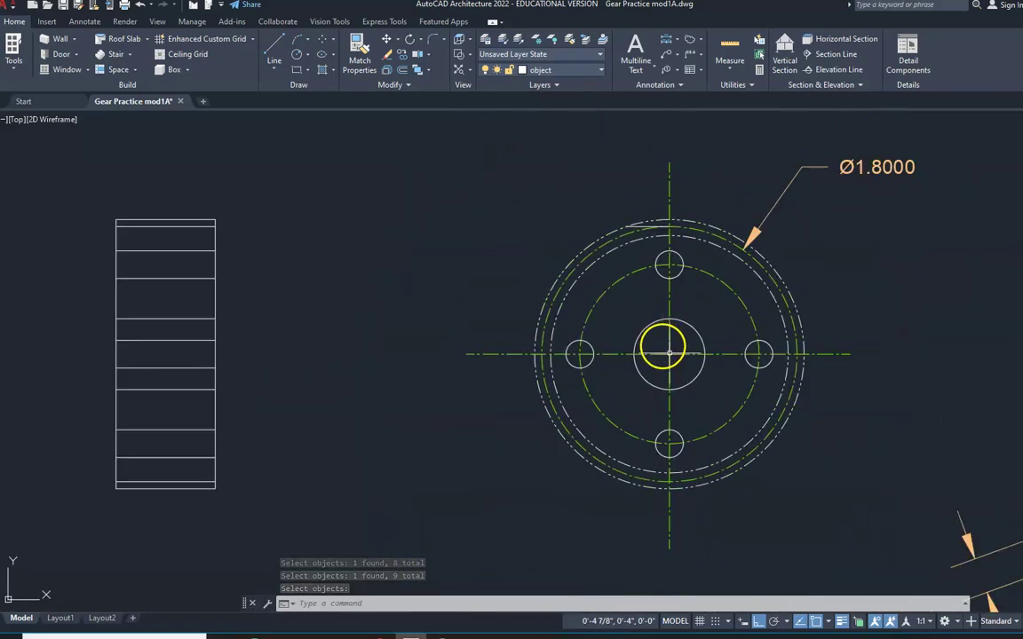
{"action": "scroll", "coordinate": [675, 371], "scroll_direction": "up", "scroll_amount": 2}
{"action": "scroll", "coordinate": [621, 228], "scroll_direction": "up", "scroll_amount": 1}
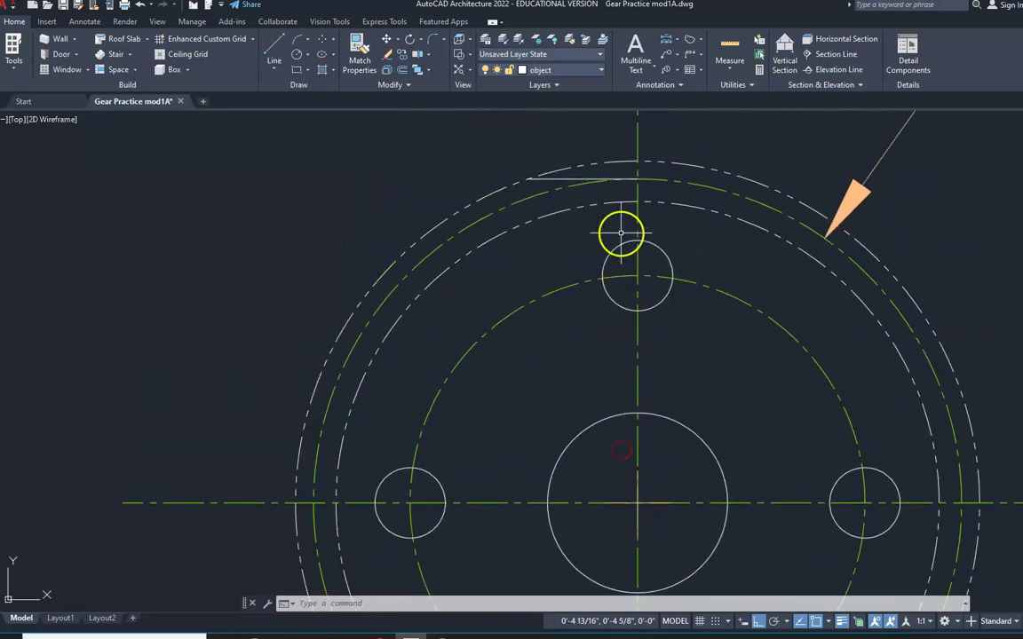
{"action": "type", "text": "e"}
{"action": "key", "text": "Return"}
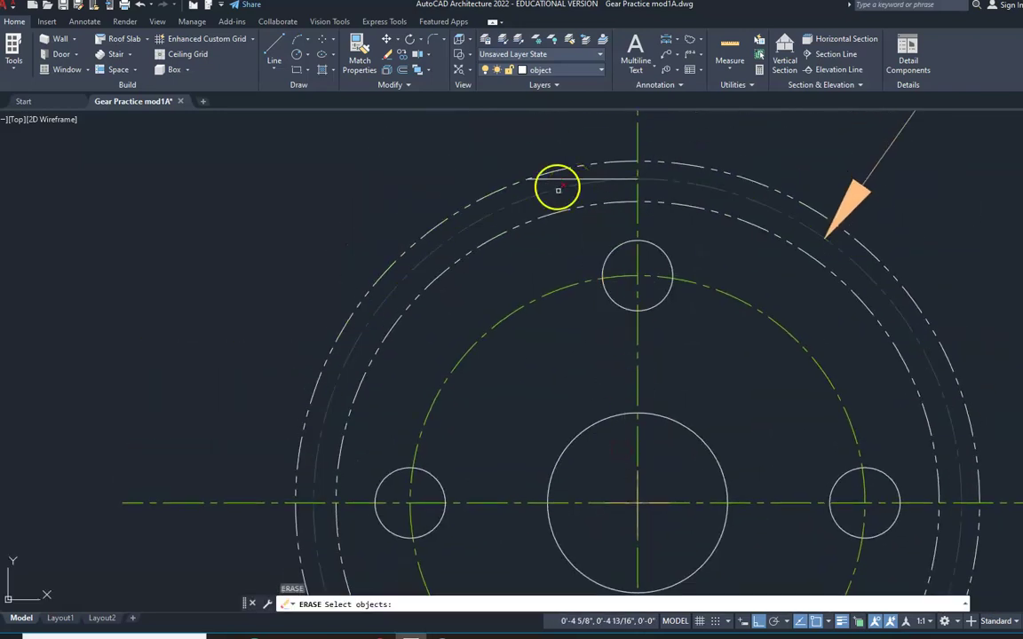
{"action": "left_click", "coordinate": [554, 178]}
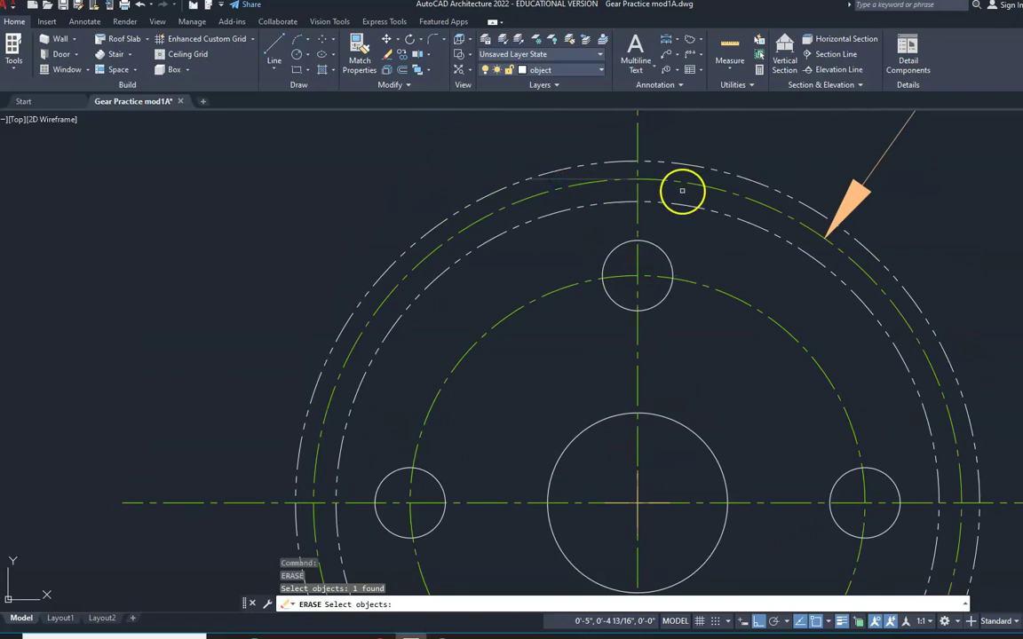
{"action": "key", "text": "Escape"}
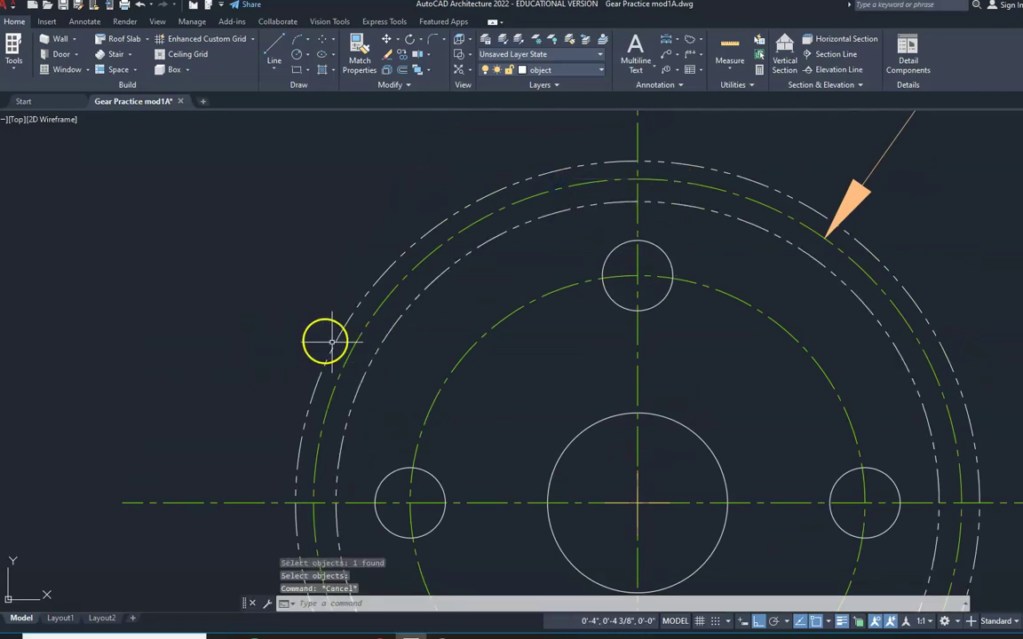
{"action": "scroll", "coordinate": [325, 341], "scroll_direction": "down", "scroll_amount": 3}
{"action": "scroll", "coordinate": [342, 369], "scroll_direction": "down", "scroll_amount": 2}
Step: Assign the side view's lines just inside its top and bottom edges to the center layer
{"action": "mouse_move", "coordinate": [317, 411]}
{"action": "middle_mouse_down"}
{"action": "mouse_move", "coordinate": [454, 312]}
{"action": "mouse_move", "coordinate": [530, 333]}
{"action": "middle_mouse_up"}
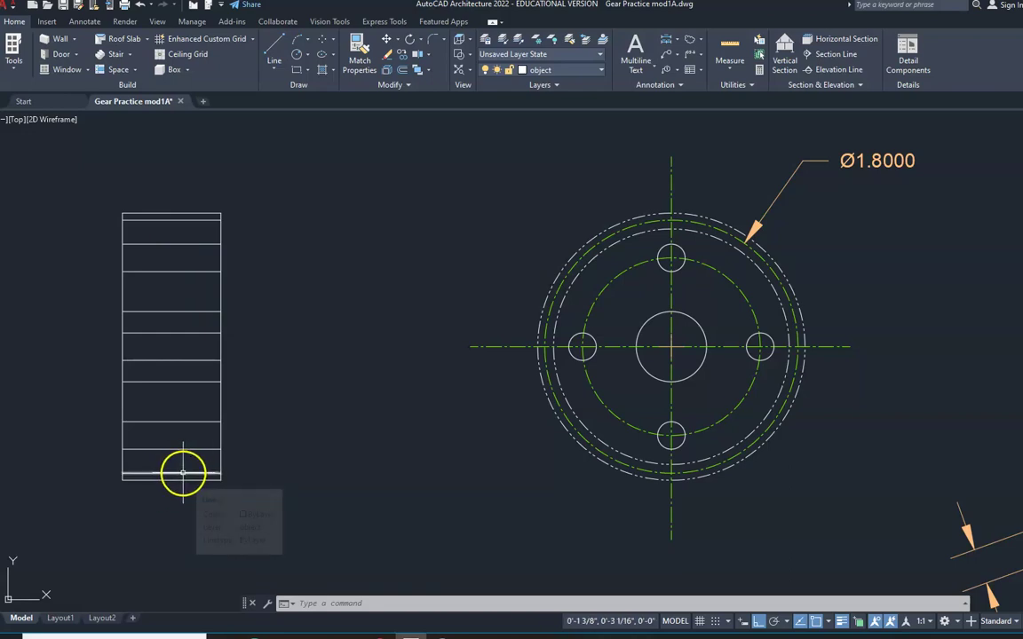
{"action": "left_click", "coordinate": [183, 474]}
{"action": "left_click", "coordinate": [189, 216]}
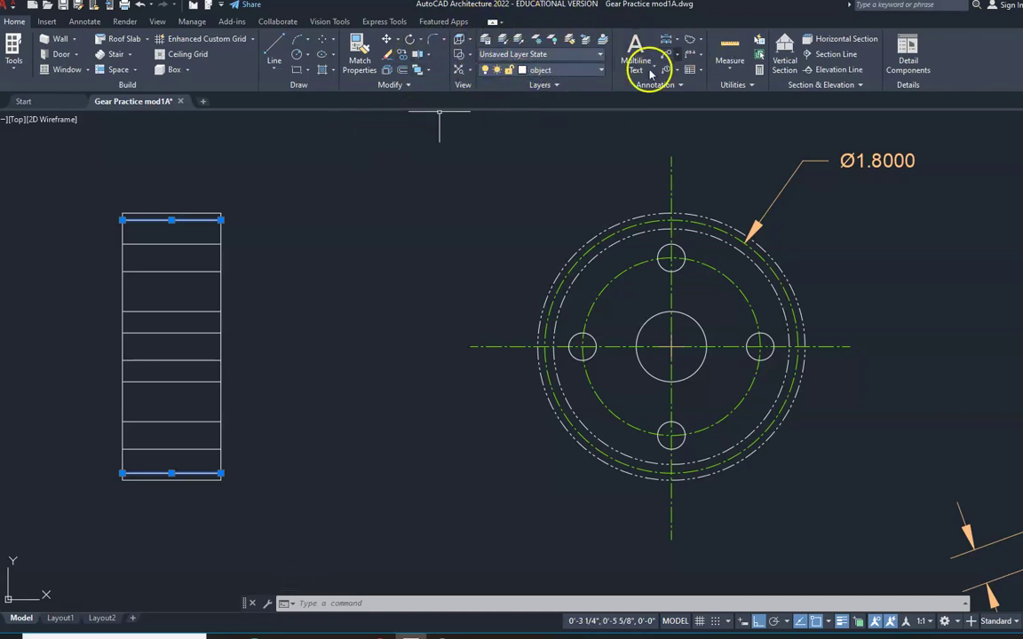
{"action": "left_click", "coordinate": [601, 70]}
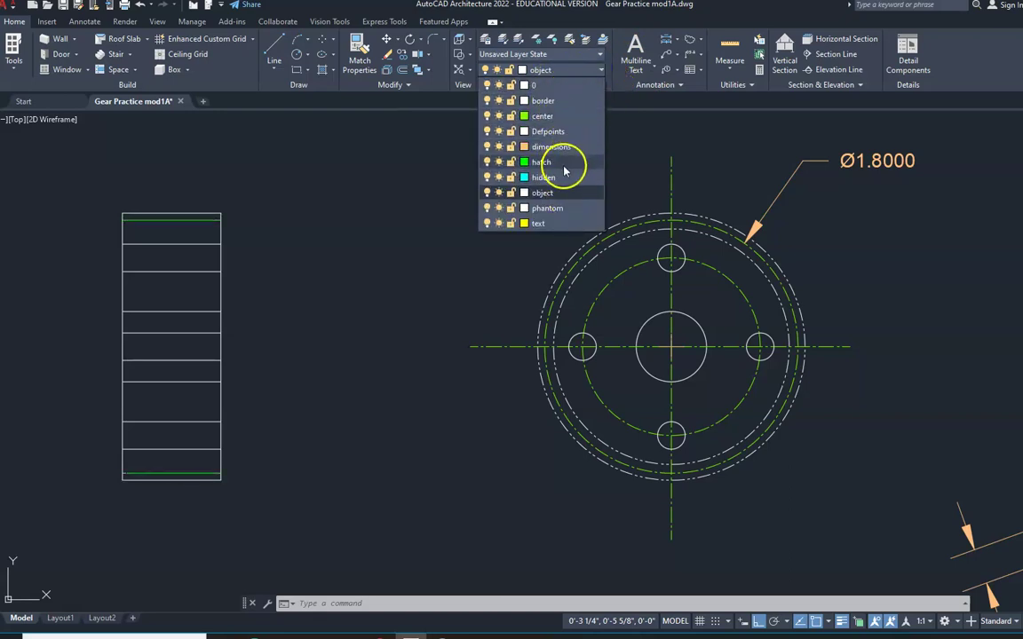
{"action": "left_click", "coordinate": [547, 119]}
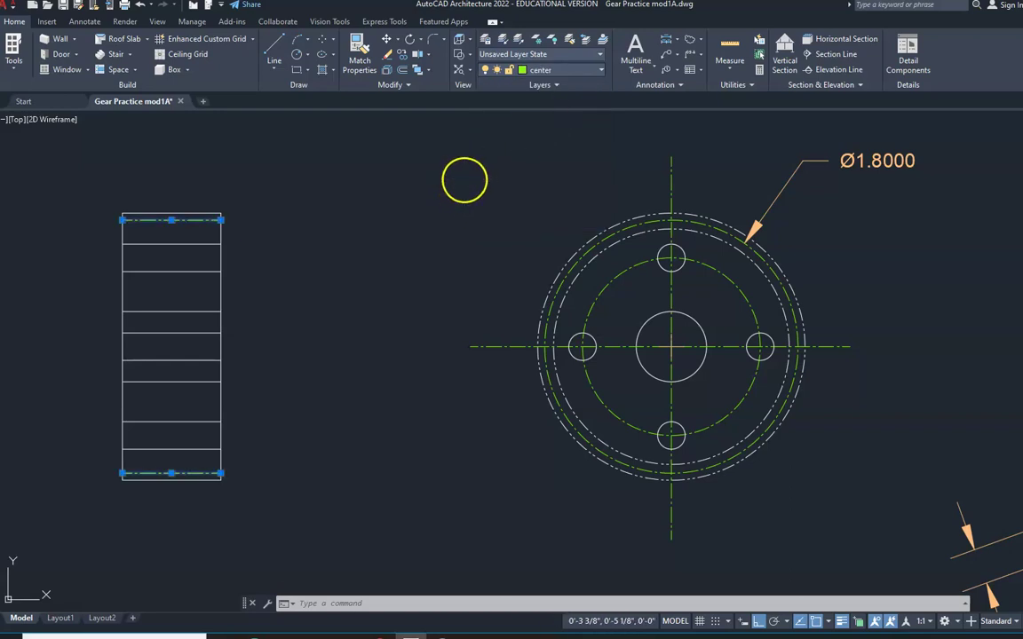
{"action": "key", "text": "Escape"}
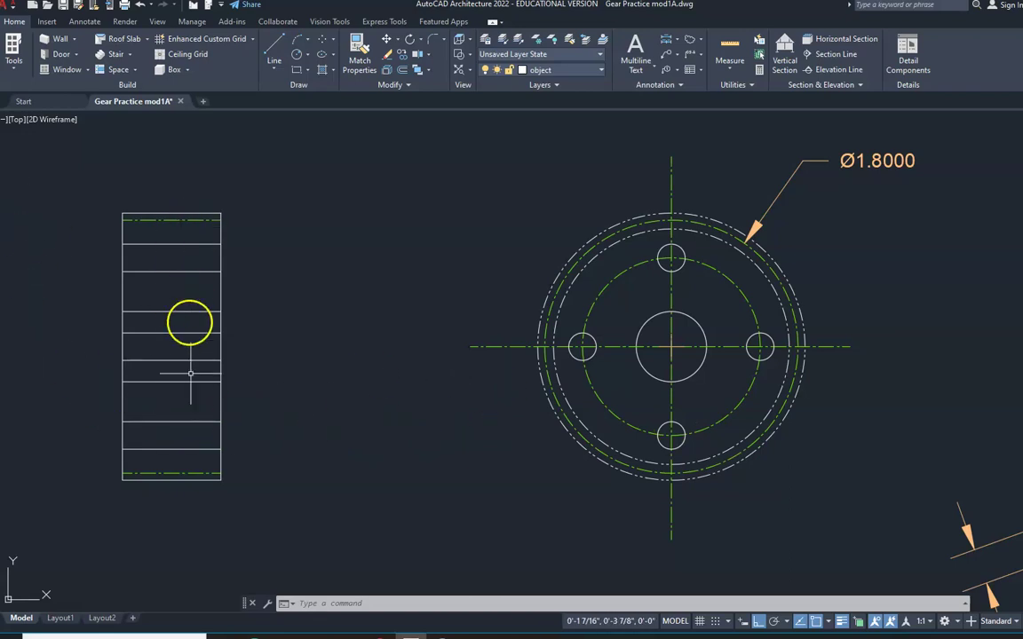
Step: Window-select the side view's inner lines, then clear the selection
{"action": "left_click", "coordinate": [190, 445]}
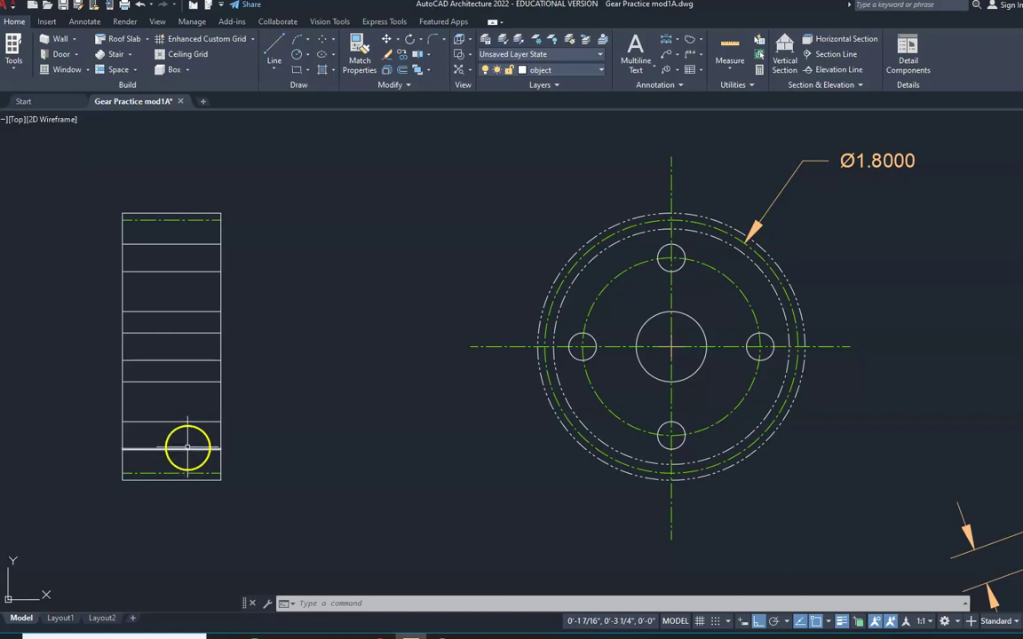
{"action": "key", "text": "Escape"}
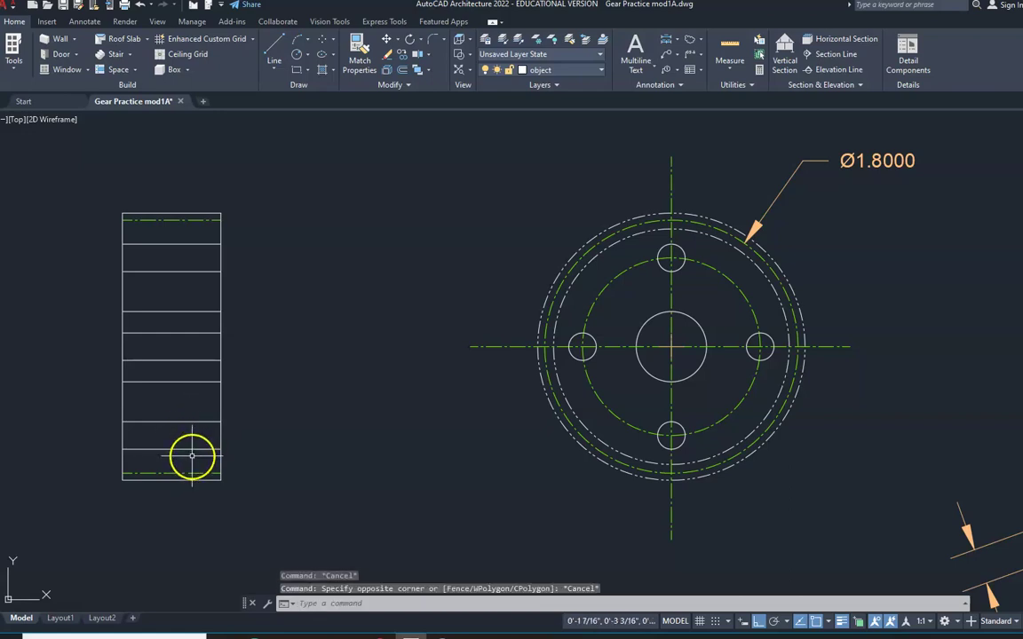
{"action": "left_click", "coordinate": [191, 458]}
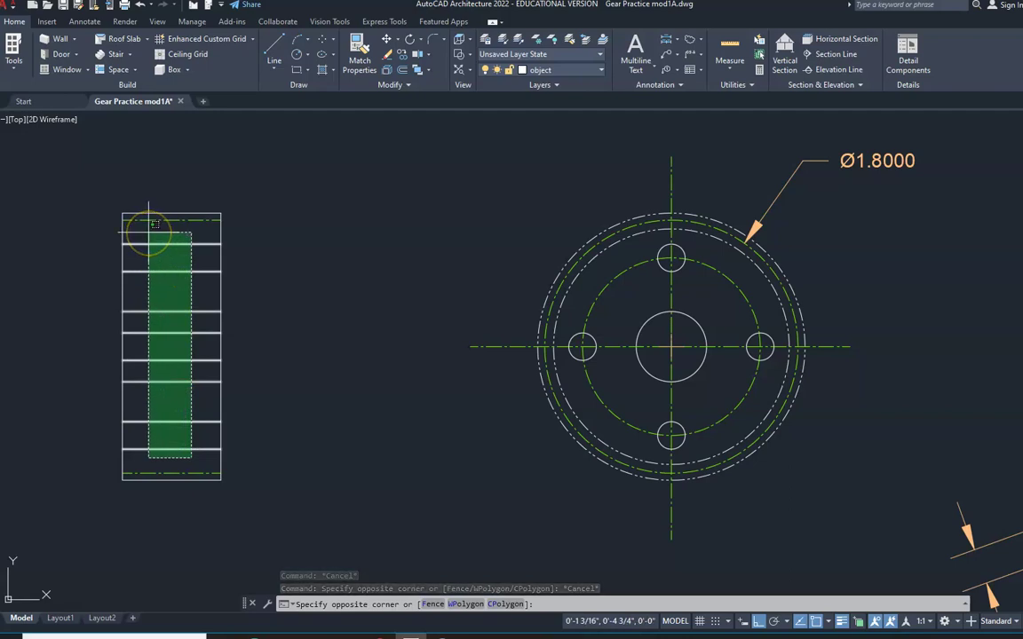
{"action": "left_click", "coordinate": [148, 233]}
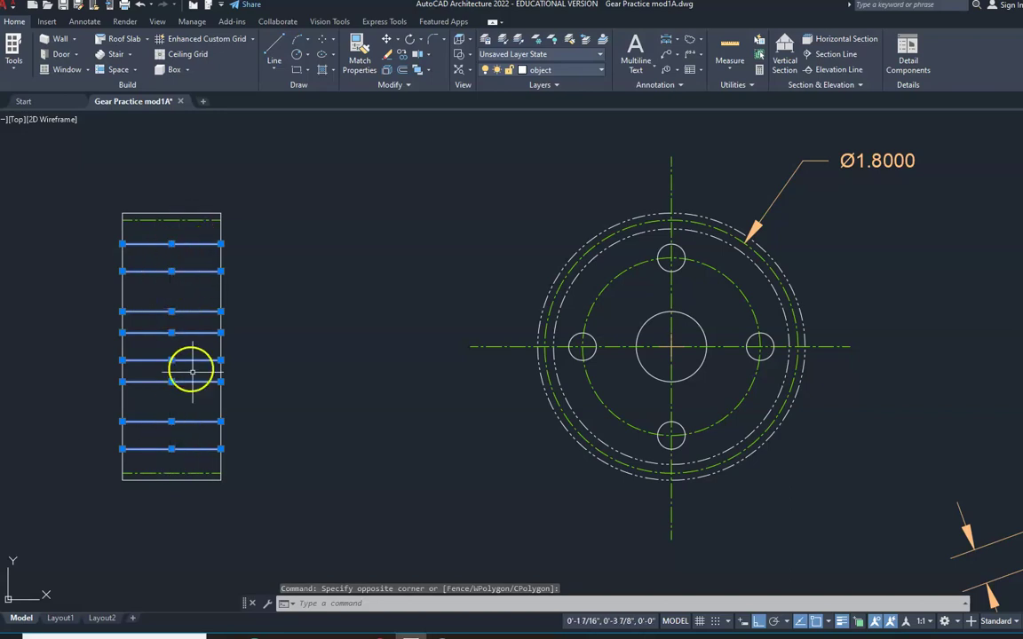
{"action": "key", "text": "Escape"}
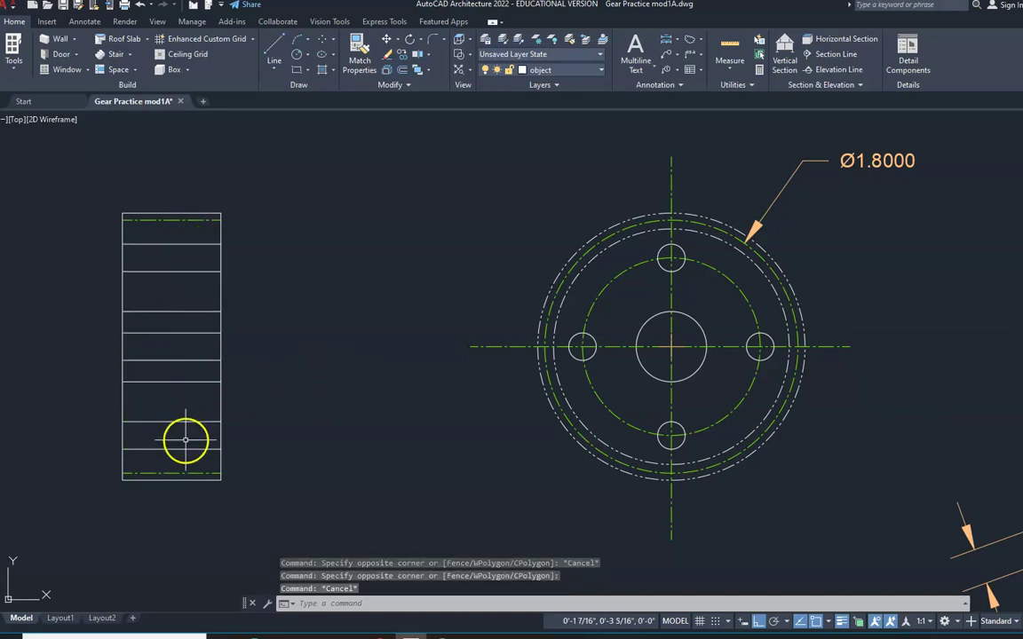
Step: Select the side view's inner horizontal bore and bolt-hole lines and put them on the hidden layer
{"action": "left_click", "coordinate": [185, 449]}
{"action": "left_click", "coordinate": [184, 423]}
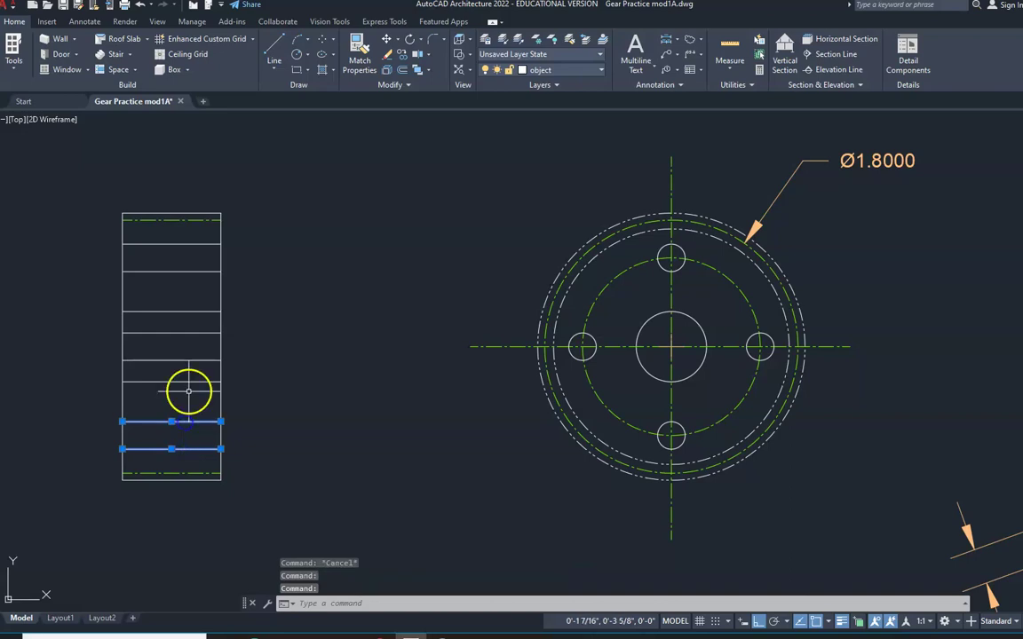
{"action": "left_click", "coordinate": [187, 382]}
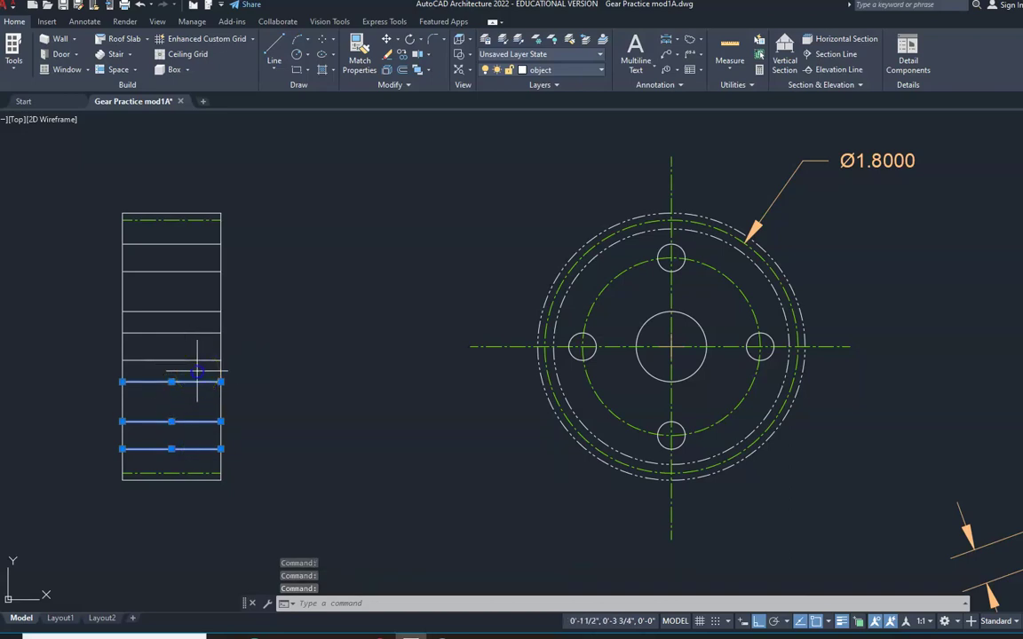
{"action": "left_click", "coordinate": [197, 371]}
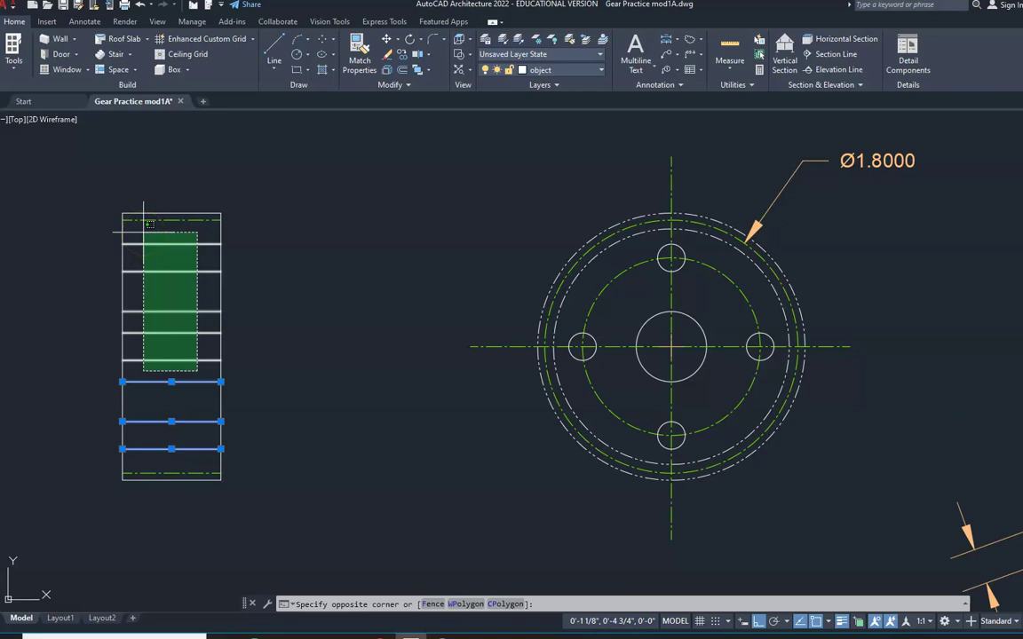
{"action": "left_click", "coordinate": [146, 227]}
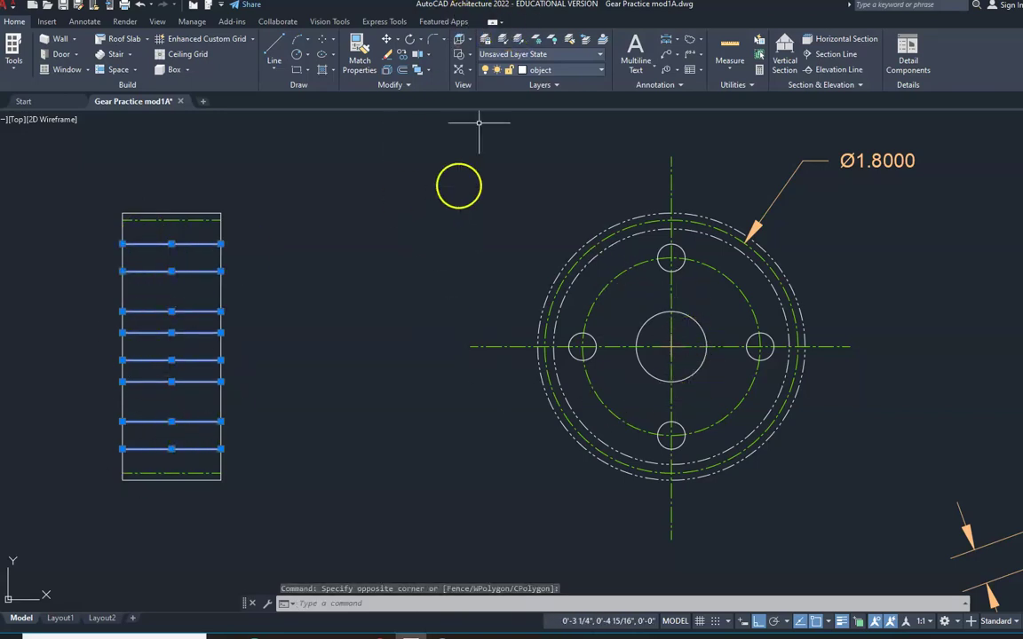
{"action": "left_click", "coordinate": [601, 71]}
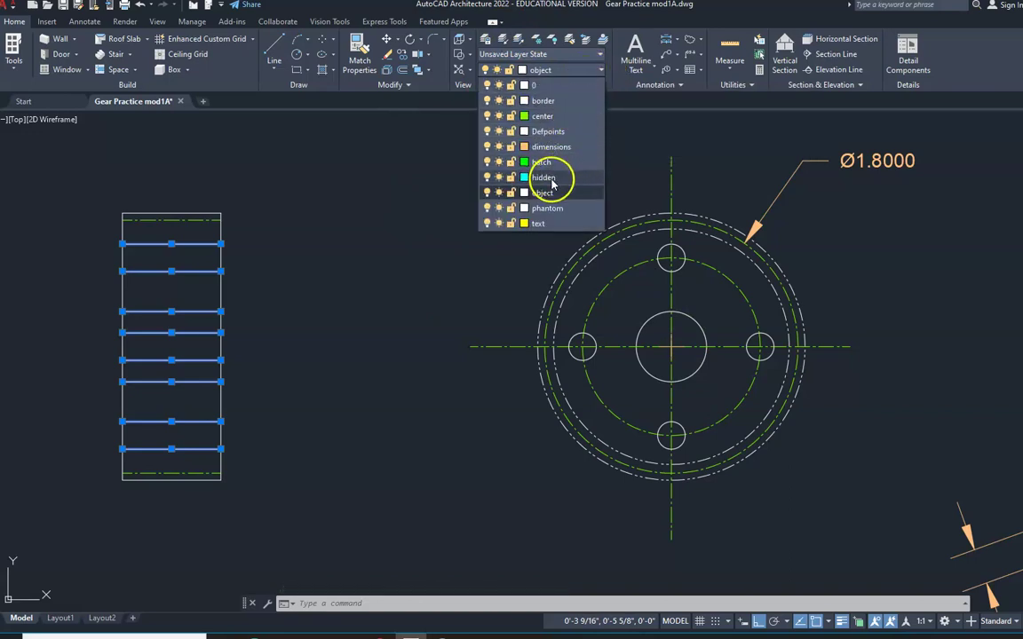
{"action": "left_click", "coordinate": [546, 177]}
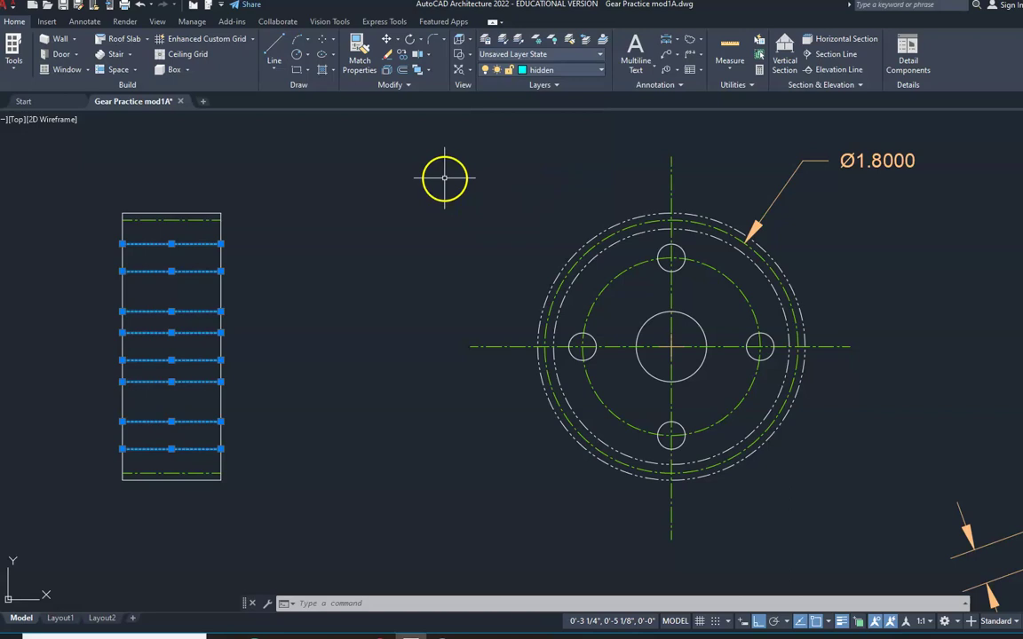
{"action": "key", "text": "Escape"}
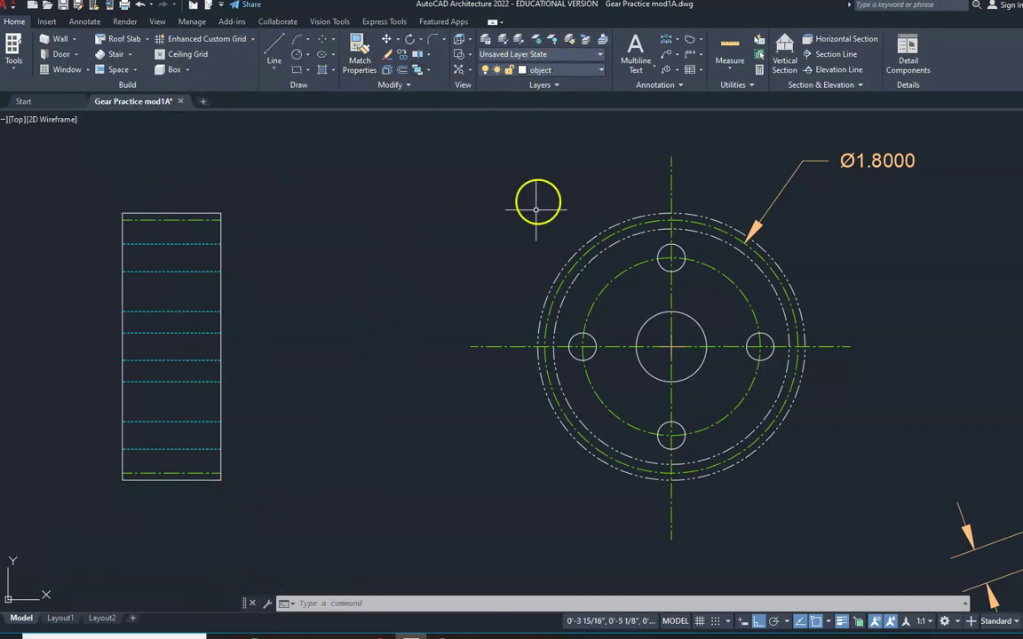
Step: Draw a horizontal line from the gear centerline leftward past the side view
{"action": "left_click", "coordinate": [275, 49]}
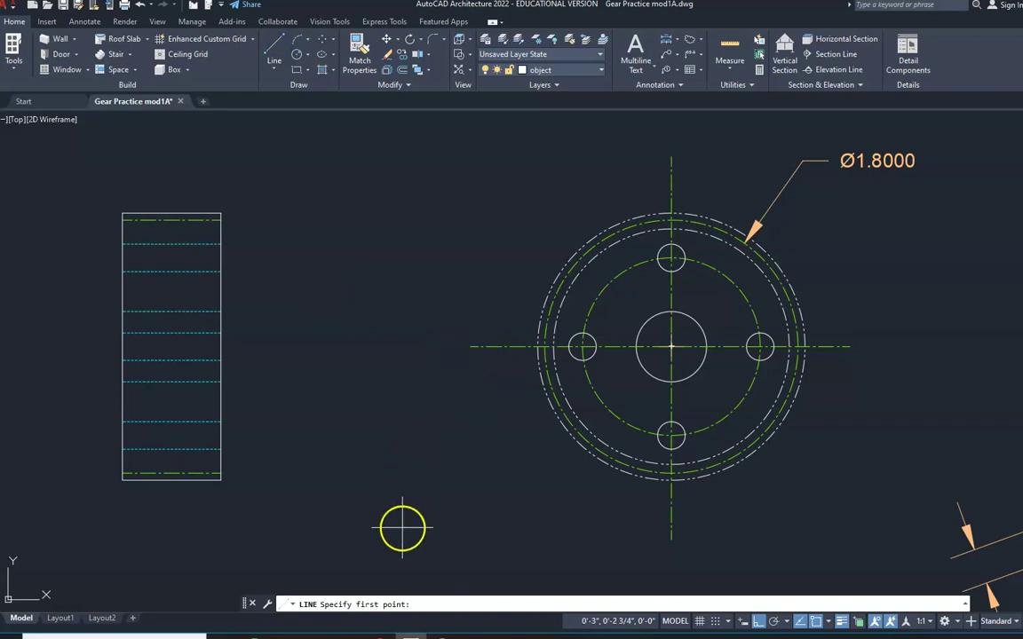
{"action": "left_click", "coordinate": [471, 346]}
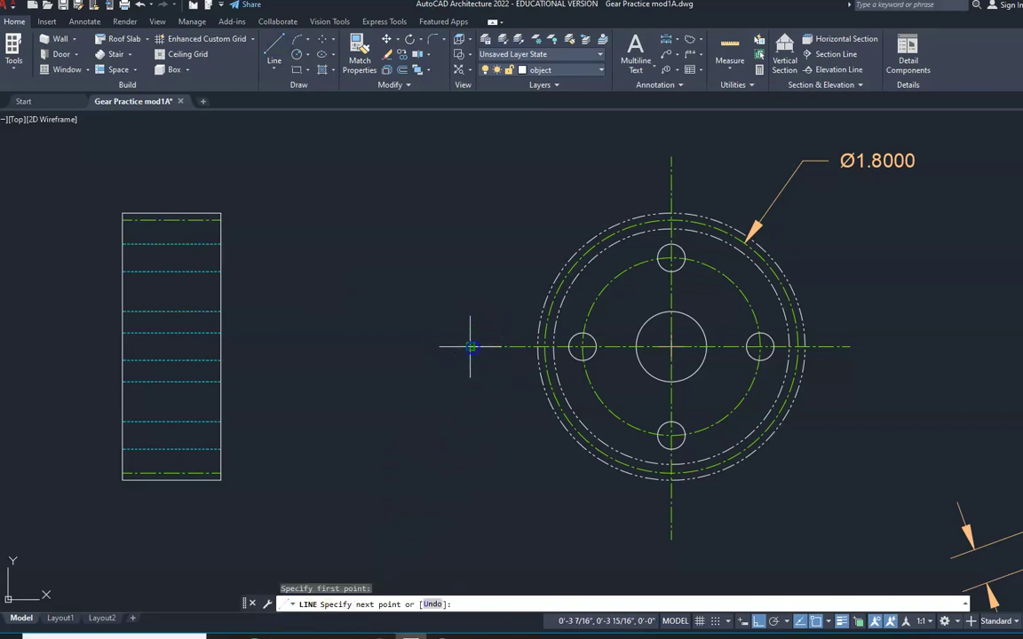
{"action": "left_click", "coordinate": [64, 354]}
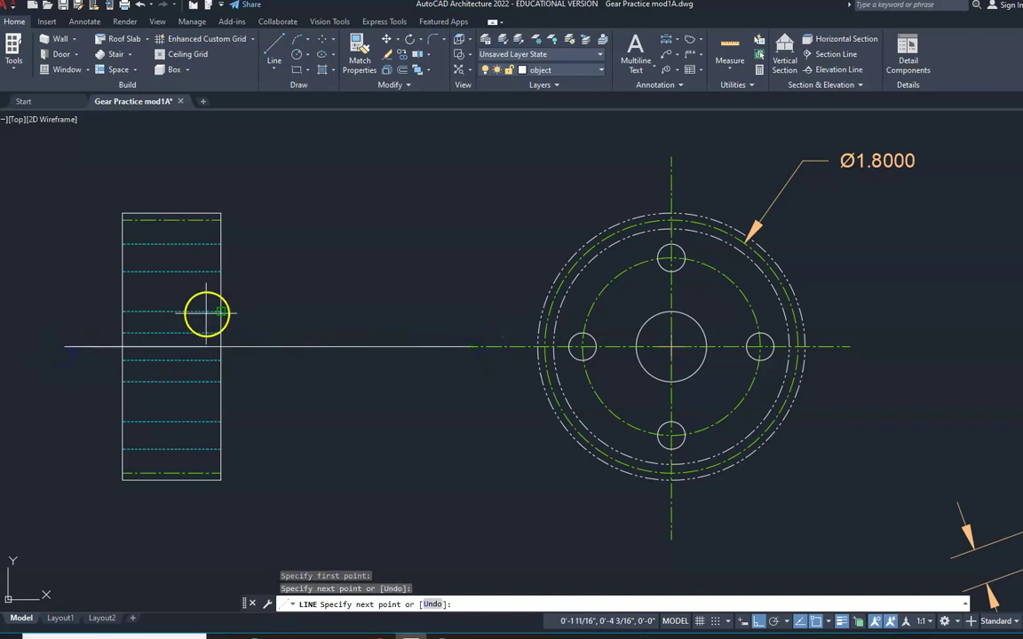
{"action": "key", "text": "Return"}
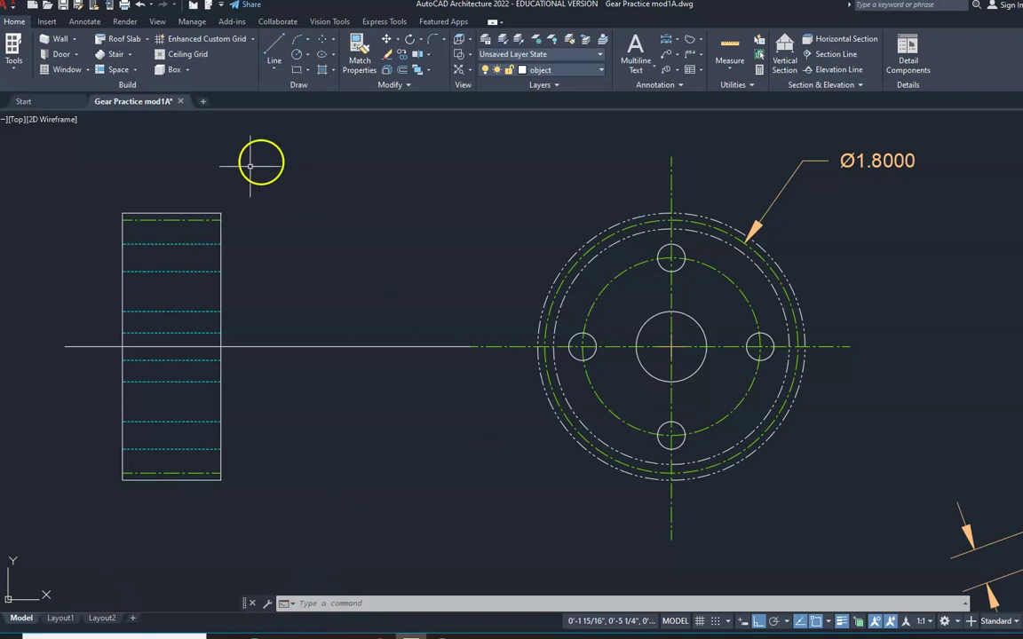
Step: Project the top and bottom hole centres leftward with two horizontal lines
{"action": "type", "text": "l"}
{"action": "key", "text": "Return"}
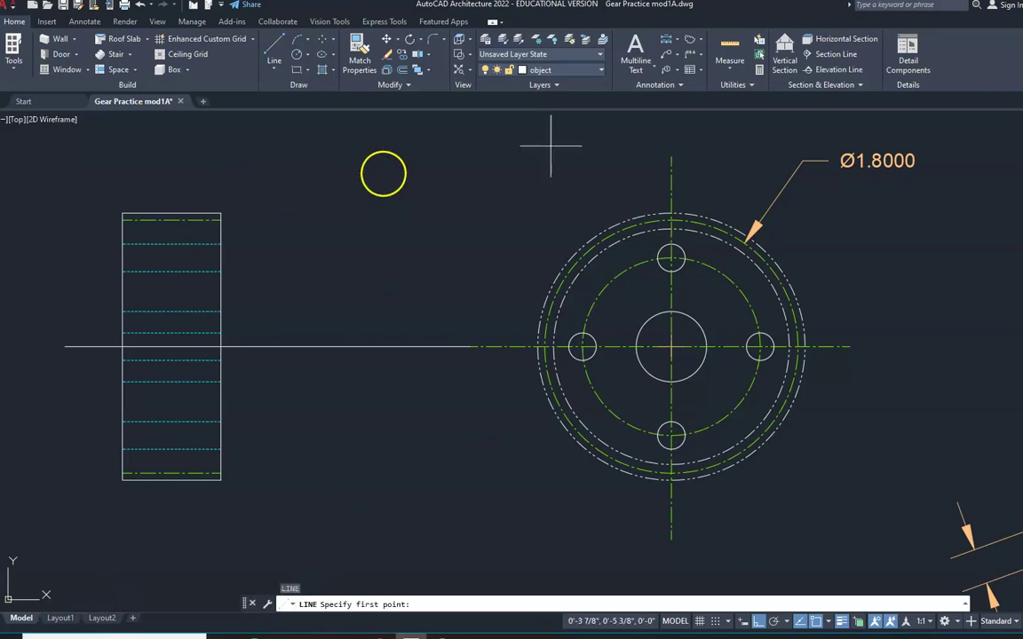
{"action": "left_click", "coordinate": [670, 258]}
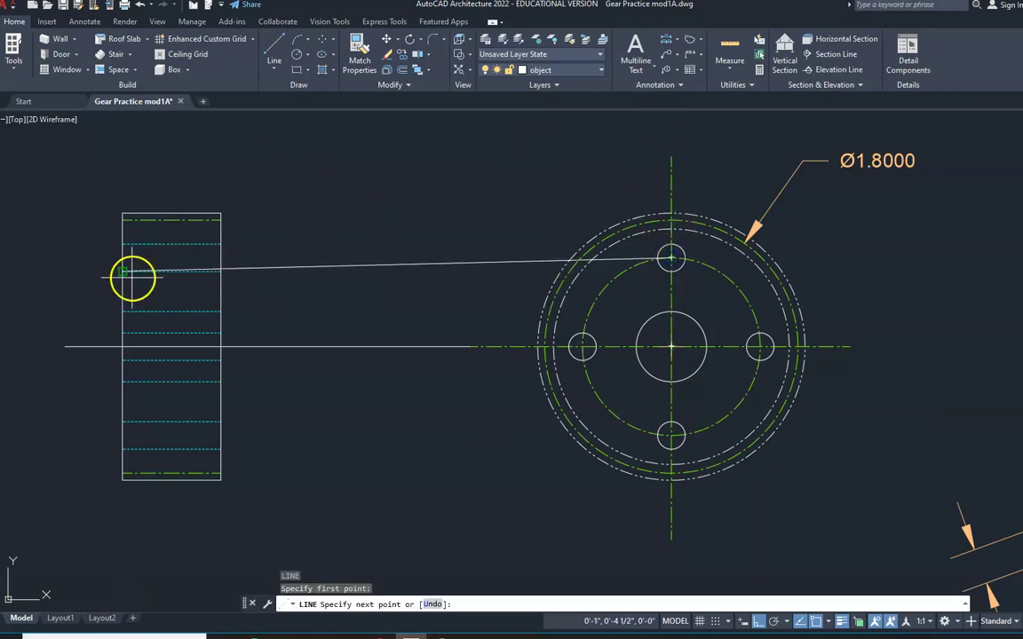
{"action": "left_click", "coordinate": [54, 262]}
{"action": "key", "text": "Return"}
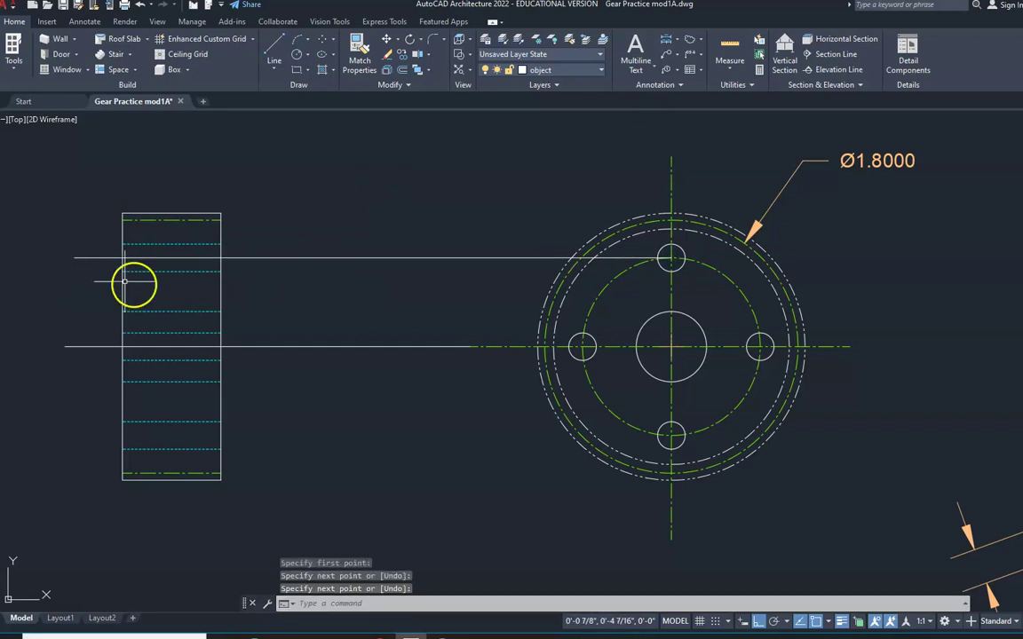
{"action": "key", "text": "Return"}
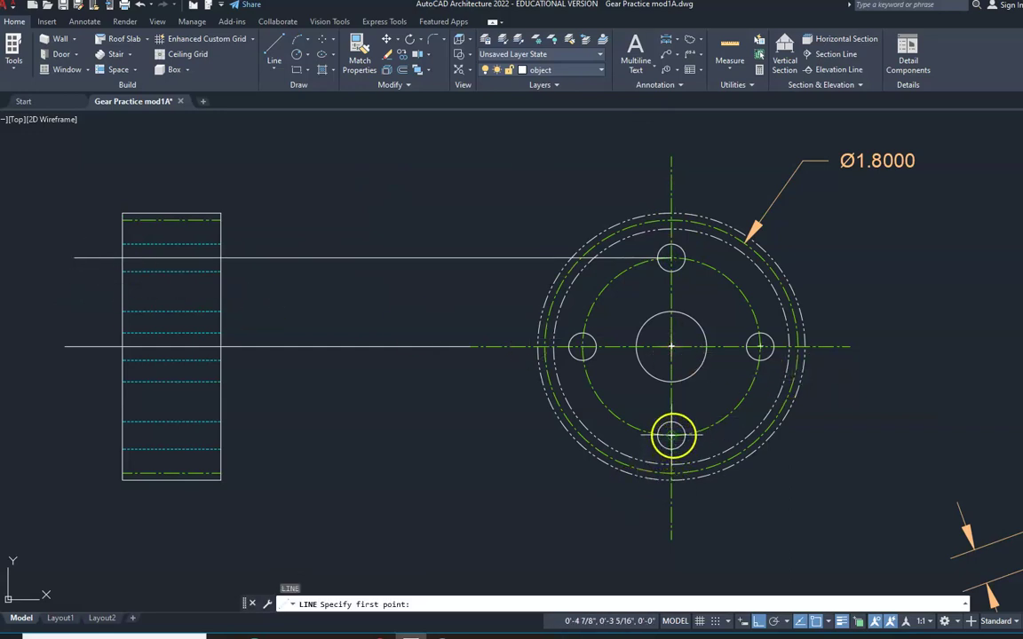
{"action": "left_click", "coordinate": [671, 434]}
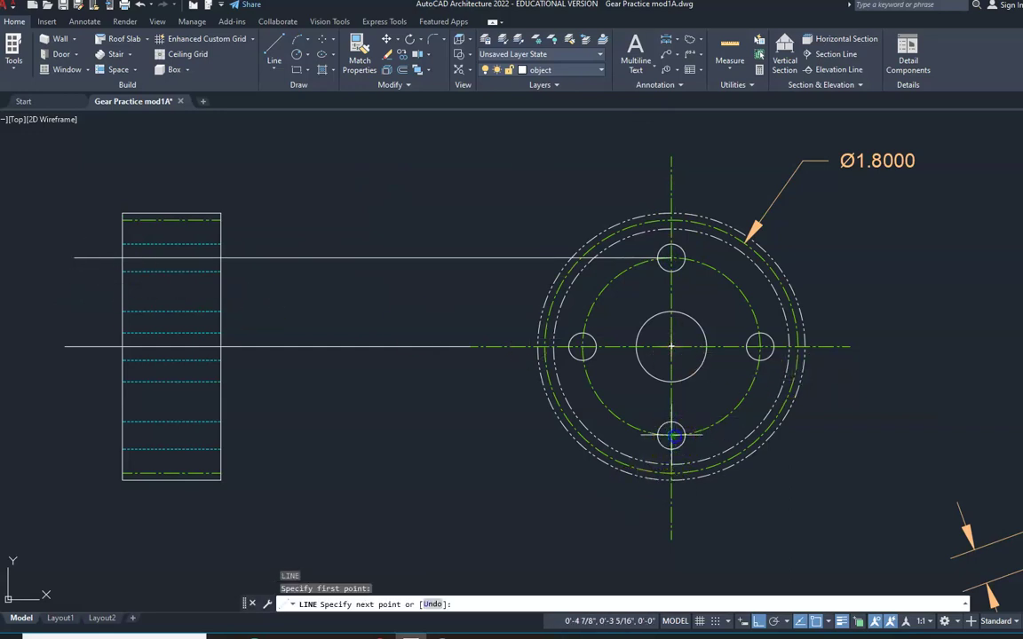
{"action": "left_click", "coordinate": [76, 434]}
{"action": "key", "text": "Return"}
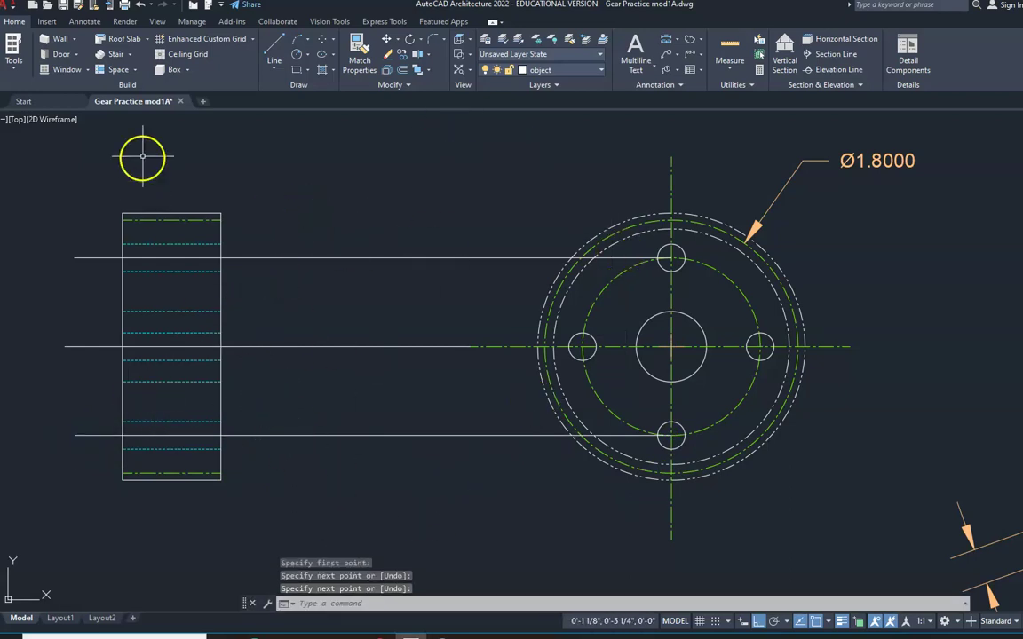
Step: Draw a vertical line right of the side view, crossing all three projection lines
{"action": "left_click", "coordinate": [275, 44]}
{"action": "left_click", "coordinate": [267, 234]}
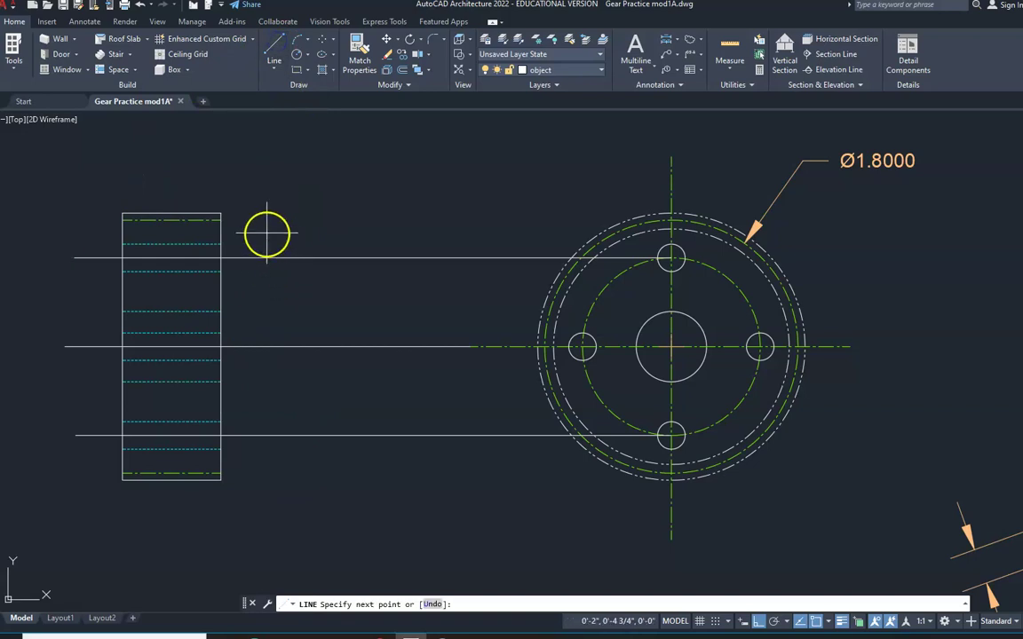
{"action": "left_click", "coordinate": [264, 461]}
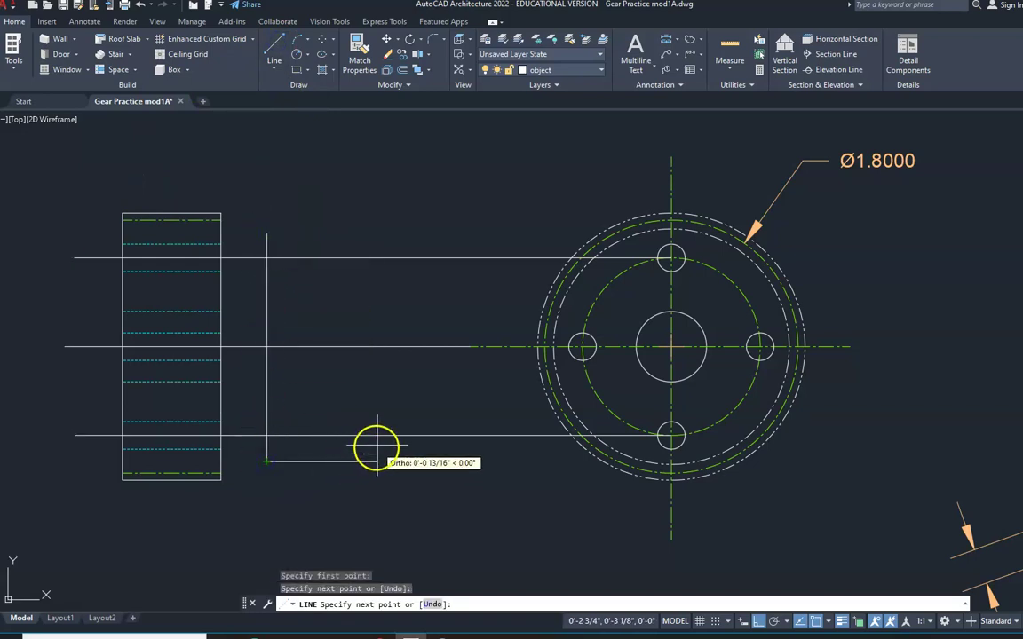
{"action": "key", "text": "Escape"}
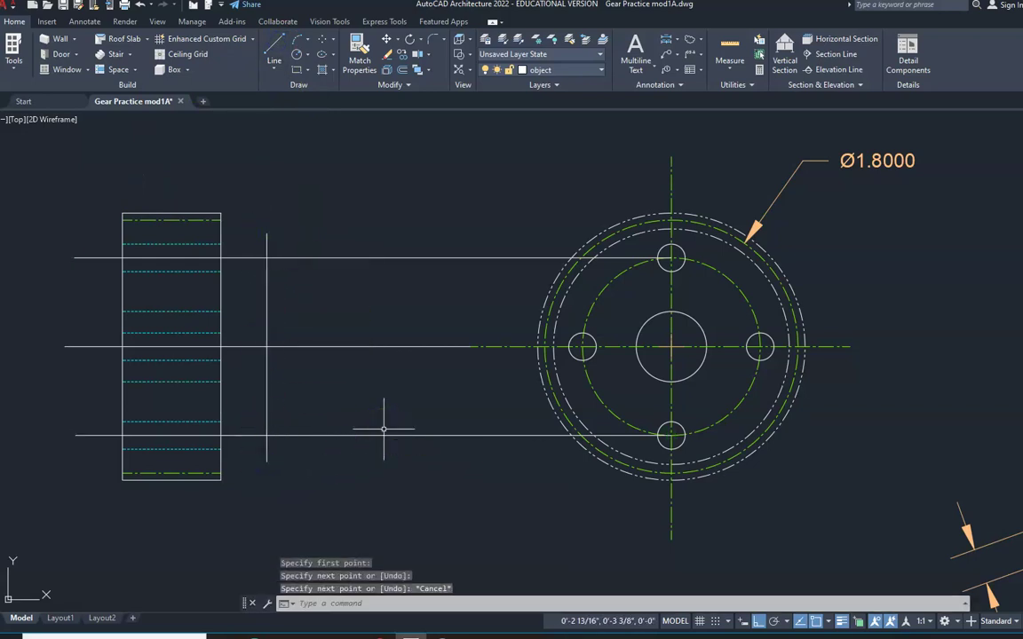
{"action": "left_click", "coordinate": [433, 434]}
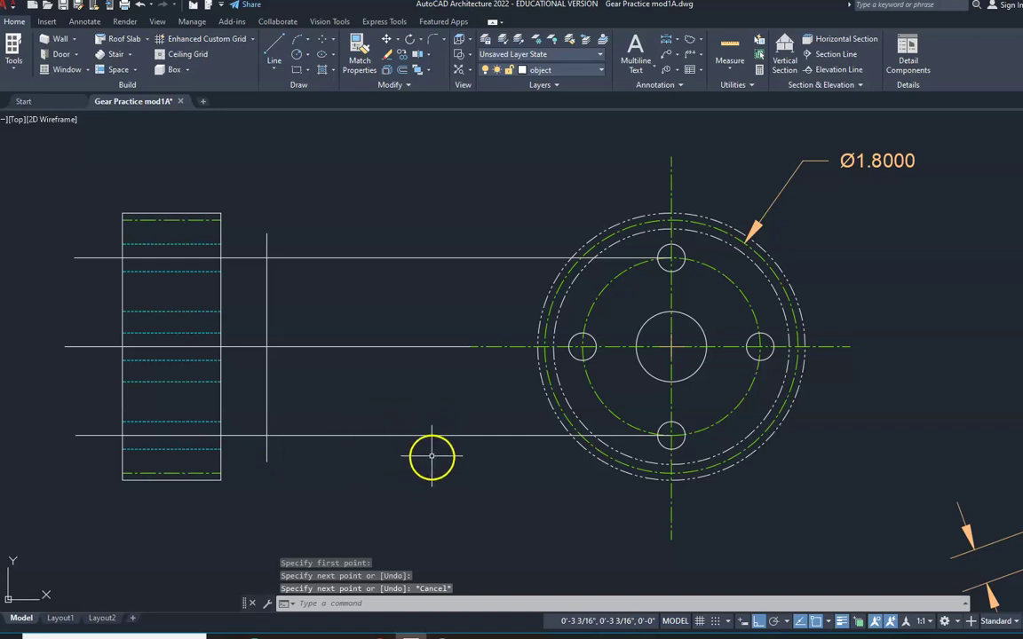
Step: Trim the projection line sections right of the vertical line
{"action": "key", "text": "Escape"}
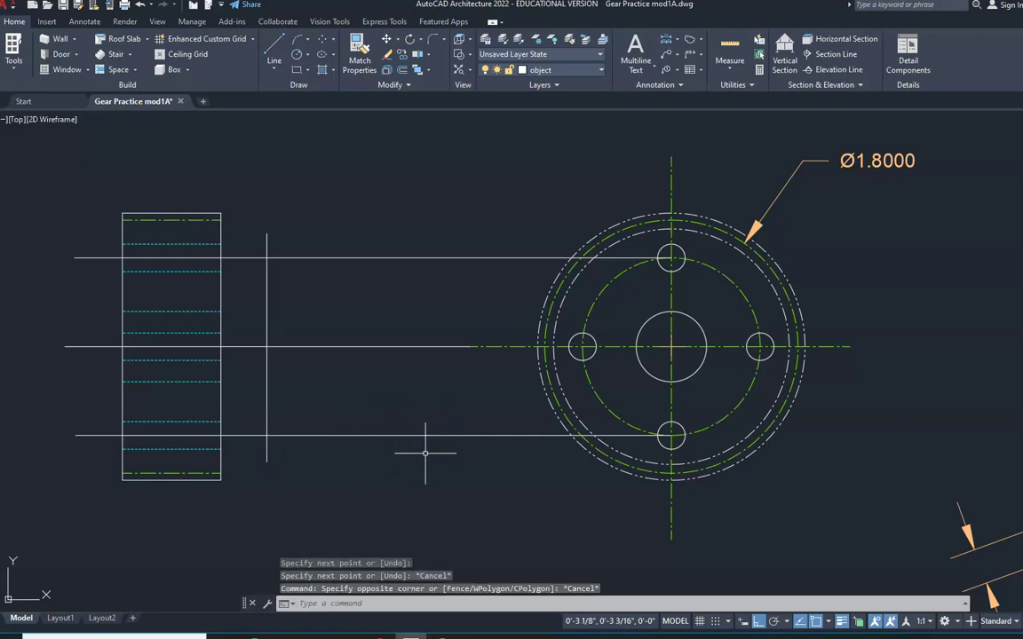
{"action": "type", "text": "trim"}
{"action": "key", "text": "Return"}
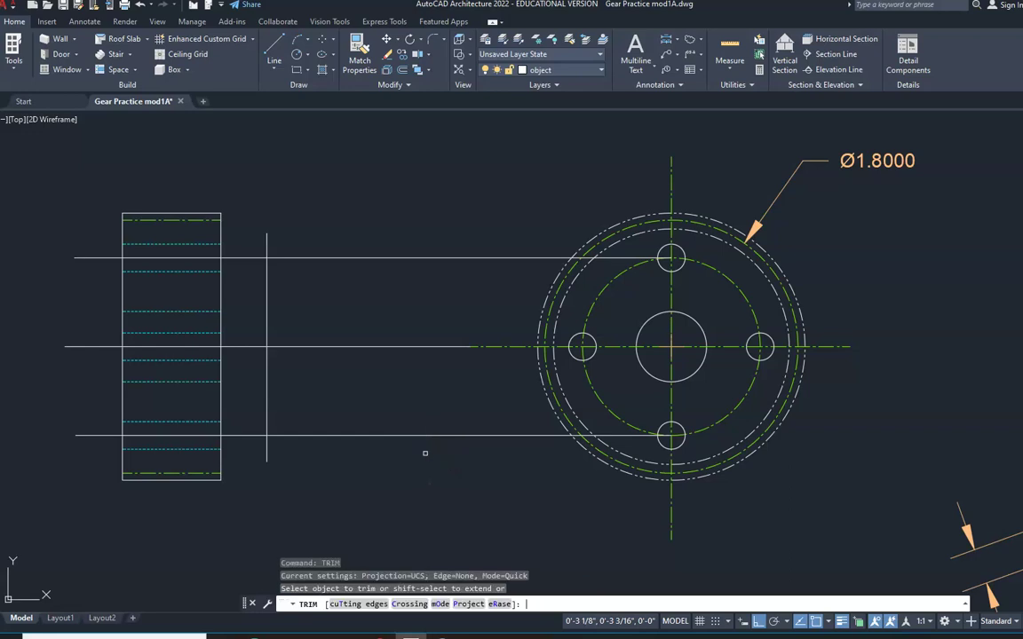
{"action": "left_click", "coordinate": [425, 453]}
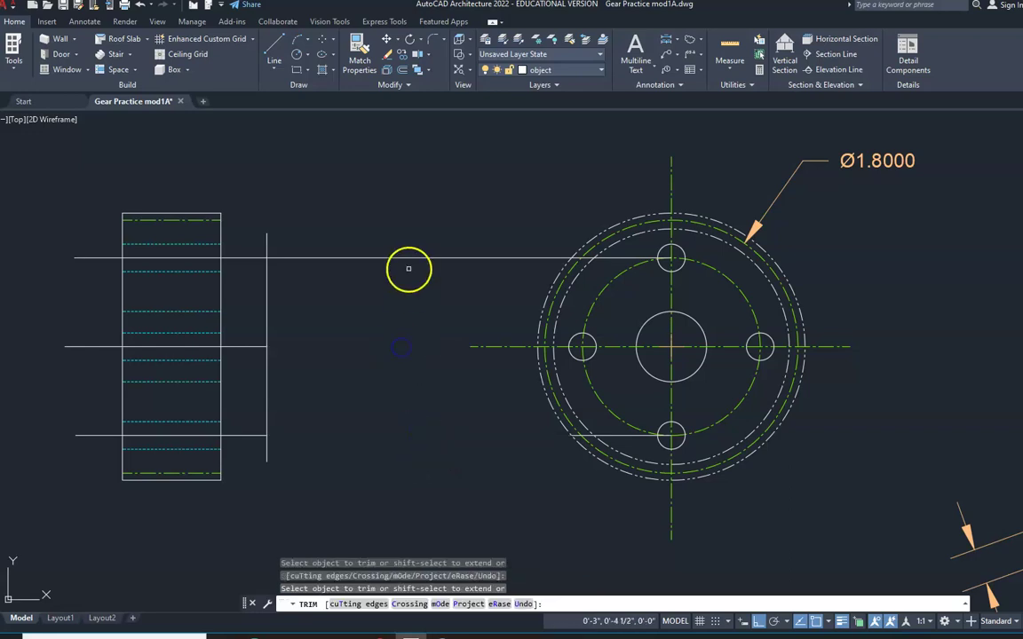
{"action": "right_click", "coordinate": [367, 349]}
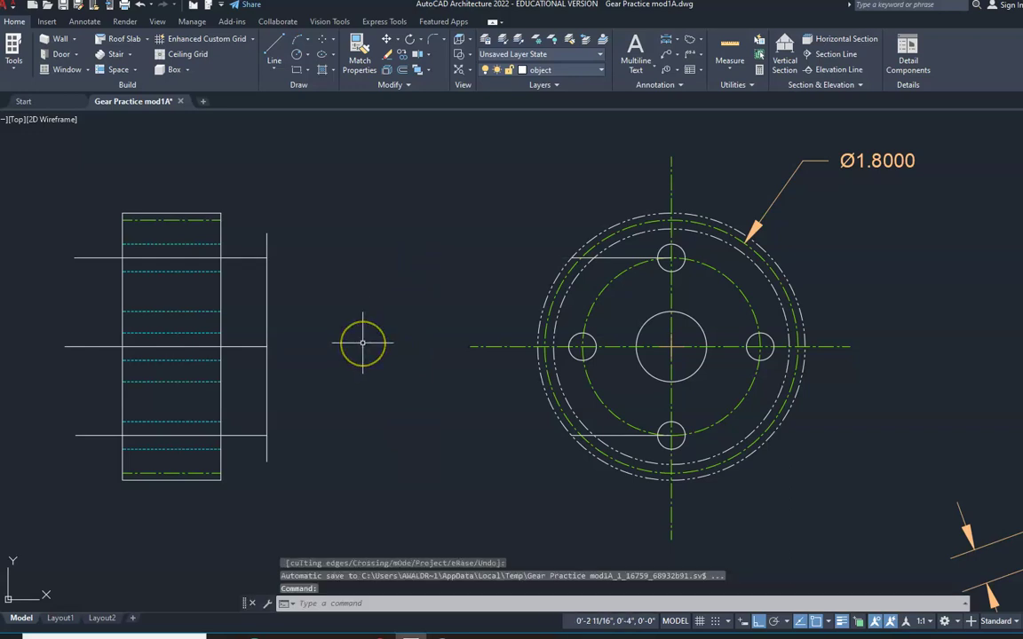
{"action": "key", "text": "Escape"}
Step: Erase the vertical line and the leftover top and bottom line pieces inside the gear
{"action": "left_click", "coordinate": [329, 606]}
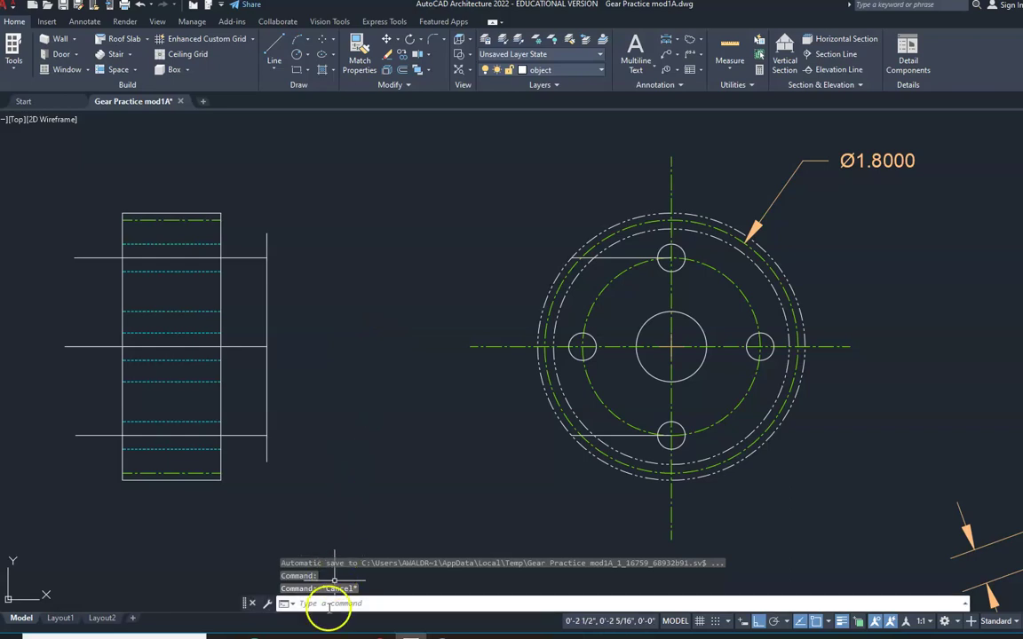
{"action": "type", "text": "erase"}
{"action": "key", "text": "Return"}
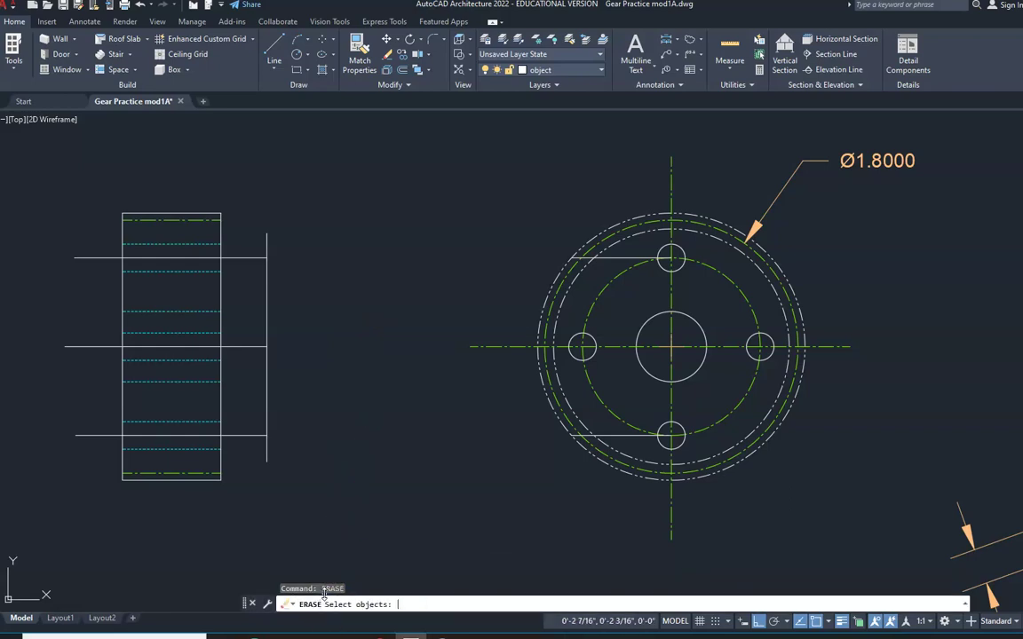
{"action": "left_click", "coordinate": [267, 289]}
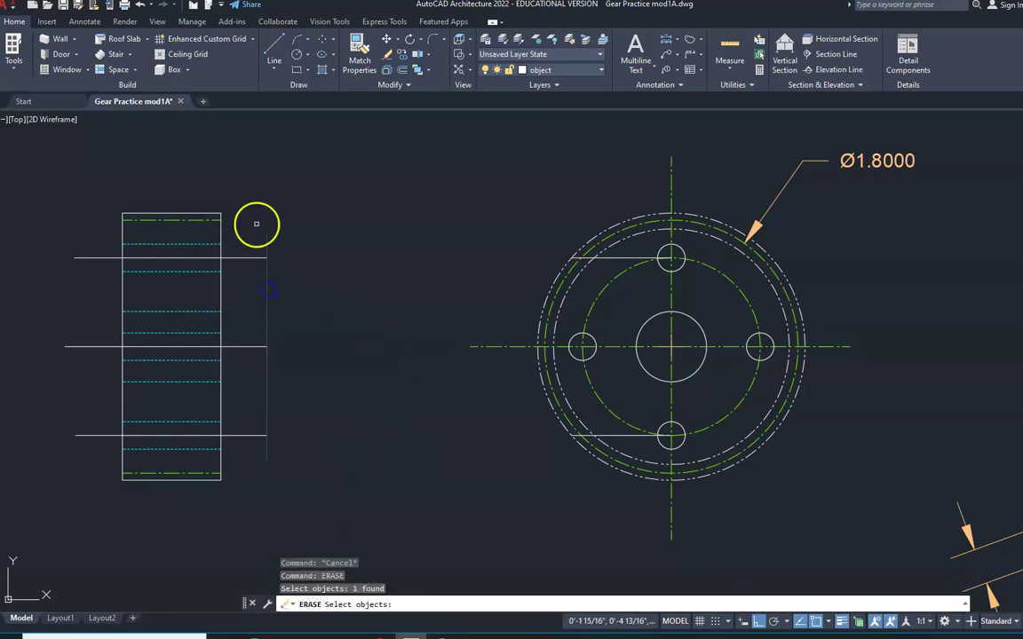
{"action": "left_click", "coordinate": [610, 258]}
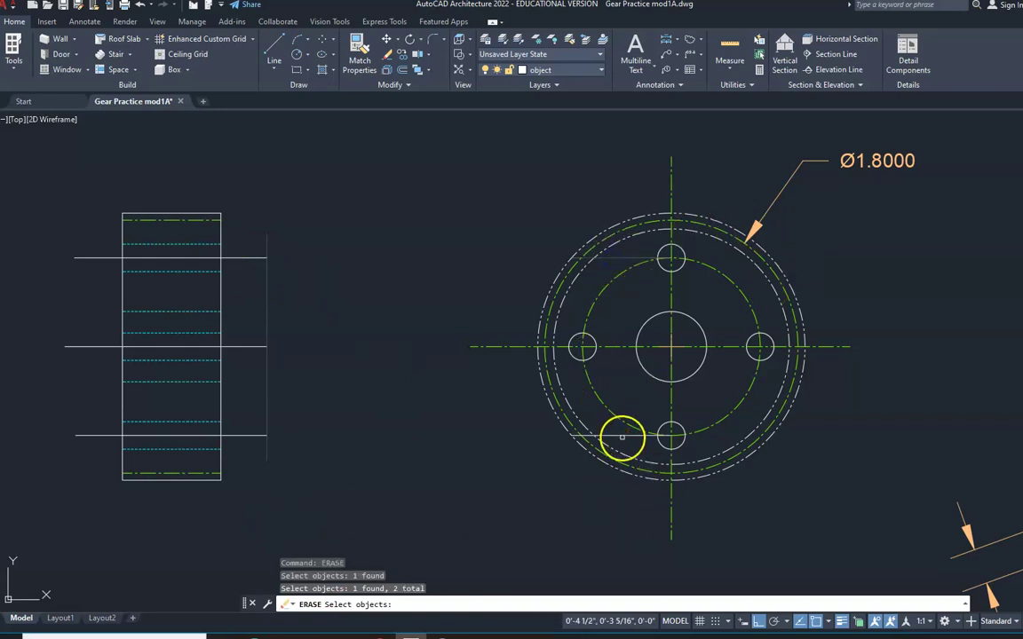
{"action": "left_click", "coordinate": [726, 430]}
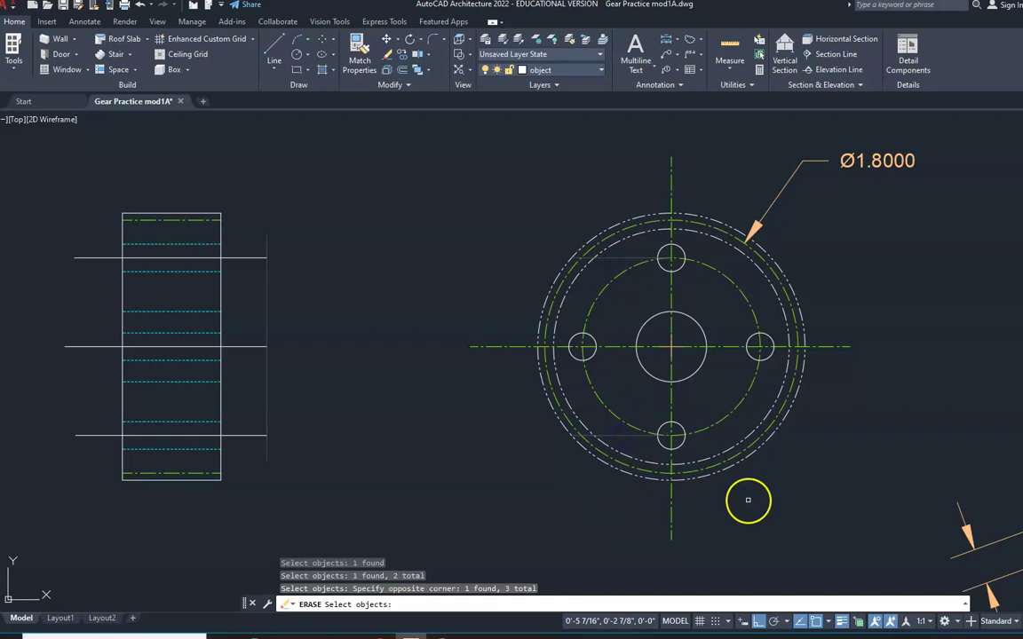
{"action": "key", "text": "Return"}
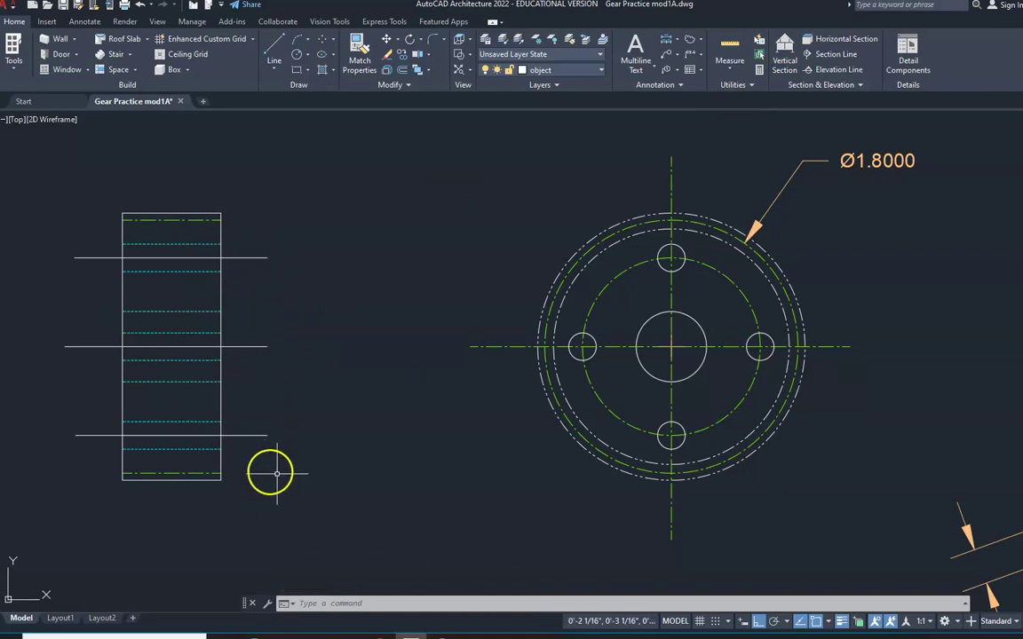
Step: Move the top, middle and bottom projection lines onto the center layer
{"action": "left_click", "coordinate": [247, 435]}
{"action": "left_click", "coordinate": [260, 346]}
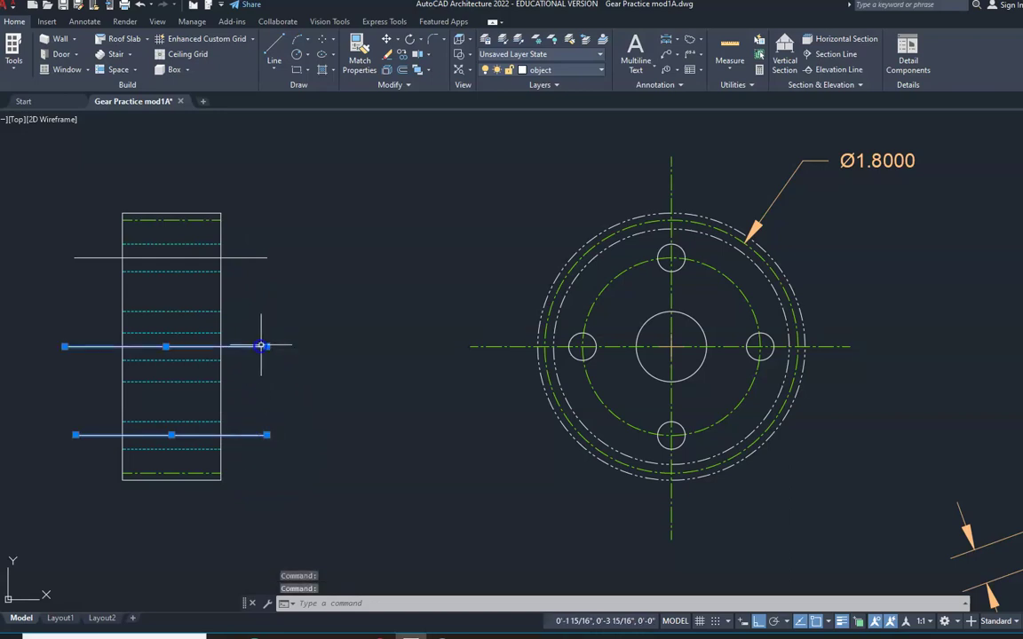
{"action": "left_click", "coordinate": [263, 258]}
{"action": "left_click", "coordinate": [594, 74]}
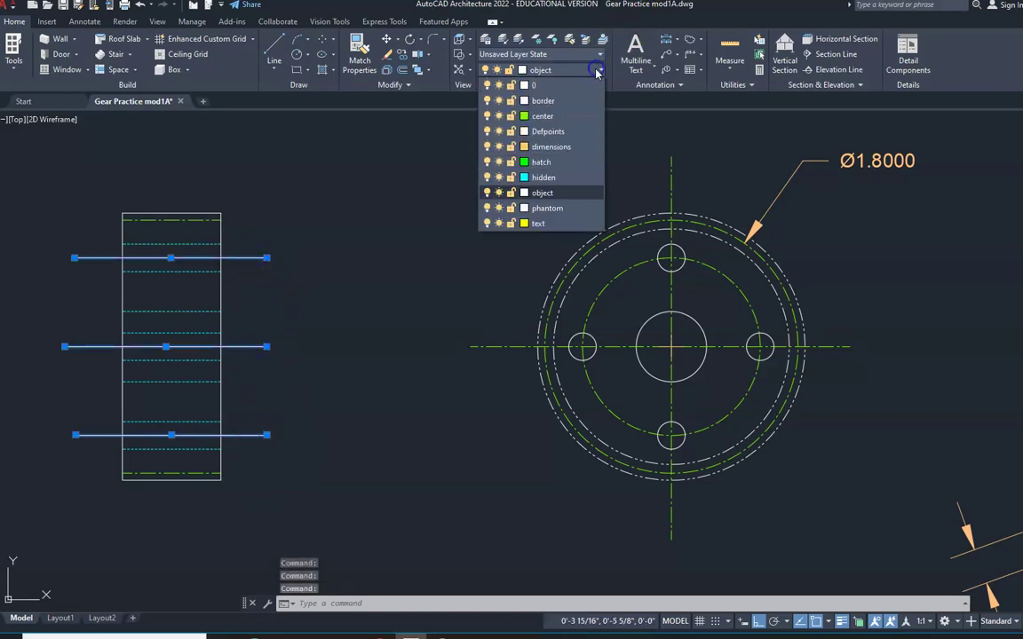
{"action": "left_click", "coordinate": [565, 122]}
{"action": "left_click", "coordinate": [435, 330]}
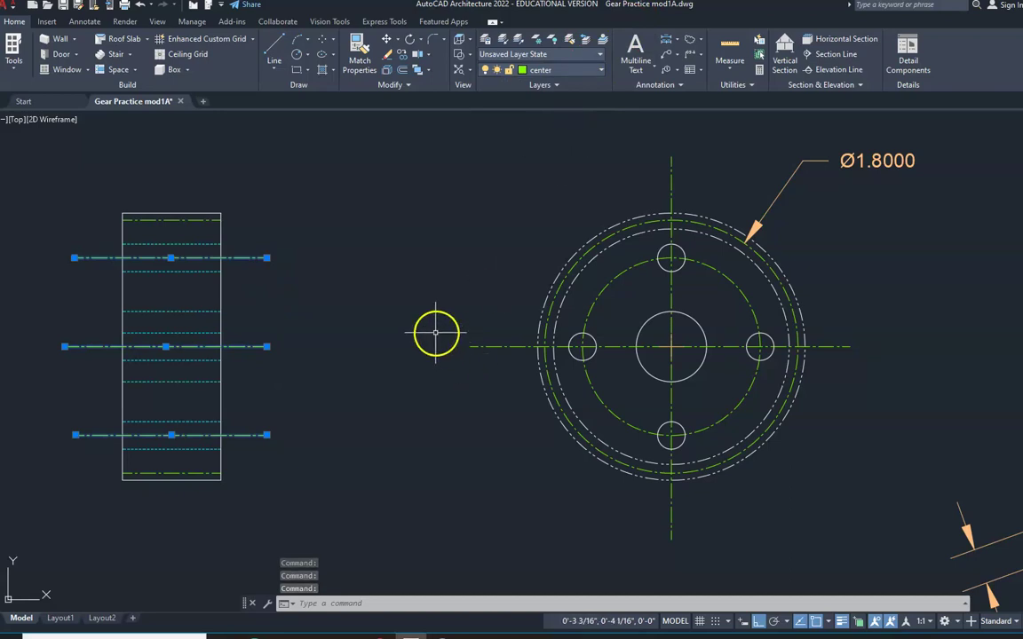
{"action": "key", "text": "Escape"}
{"action": "key", "text": "Escape"}
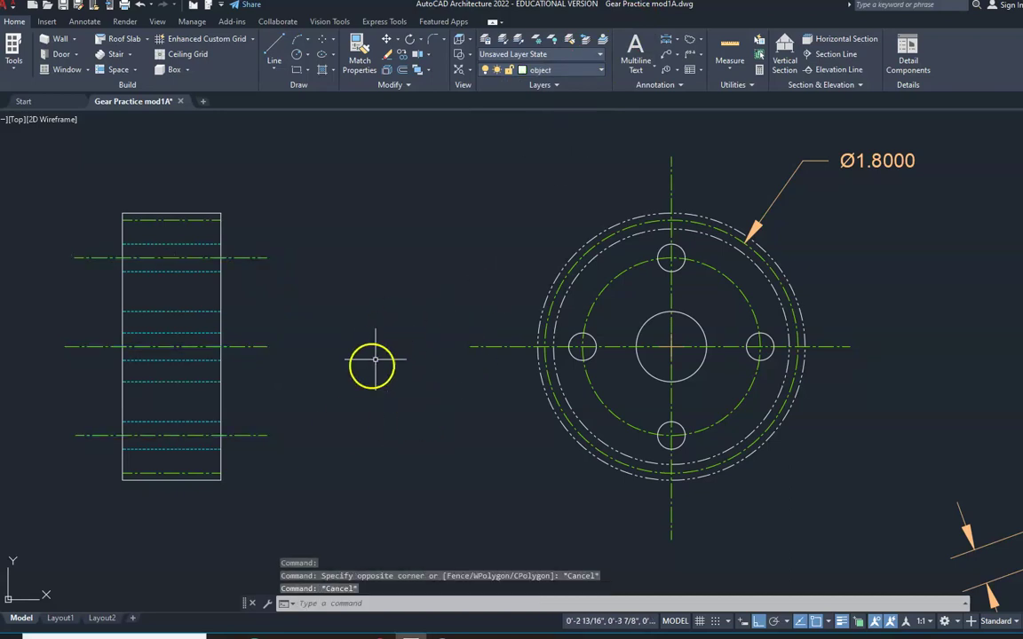